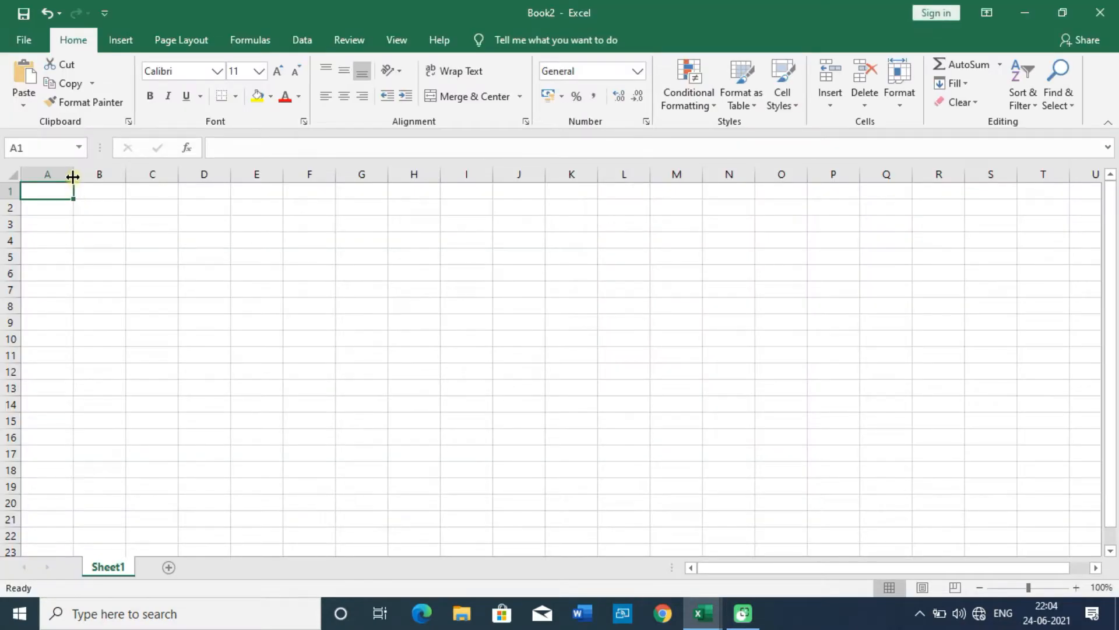
pyautogui.press('Down')
pyautogui.press('Down')
pyautogui.press('Down')
pyautogui.press('Down')
pyautogui.press('Down')
pyautogui.press('Down')
pyautogui.press('Down')
pyautogui.press('Down')
pyautogui.press('Down')
pyautogui.press('Right')
pyautogui.press('Right')
# Step: Set the row height of rows 1 through 12 to 18
pyautogui.moveTo(10, 195); pyautogui.dragTo(10, 375)
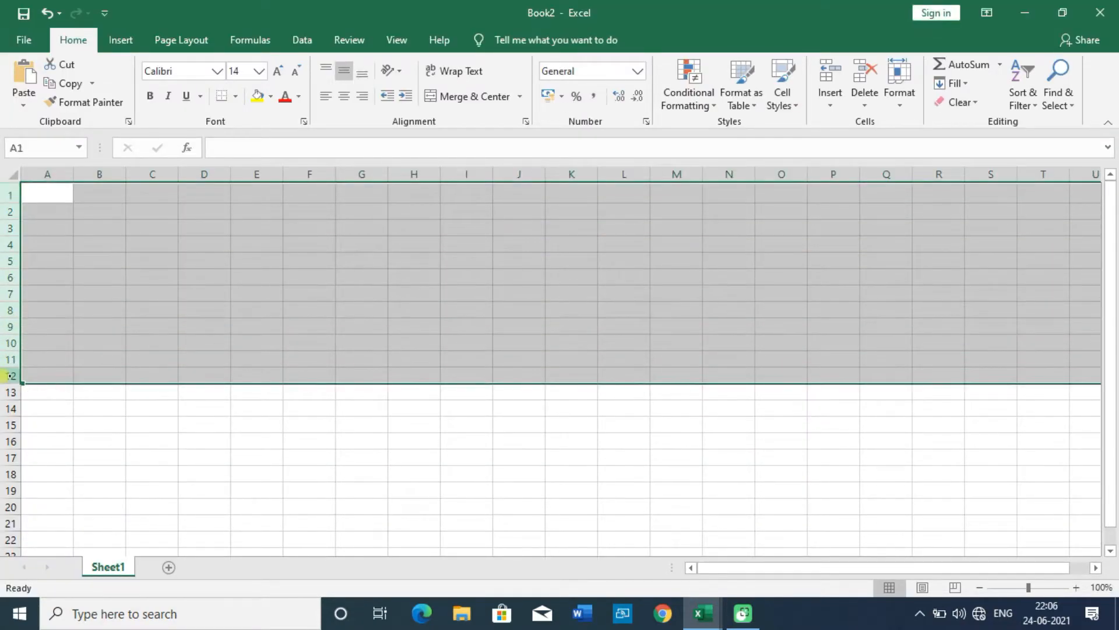
pyautogui.rightClick(12, 215)
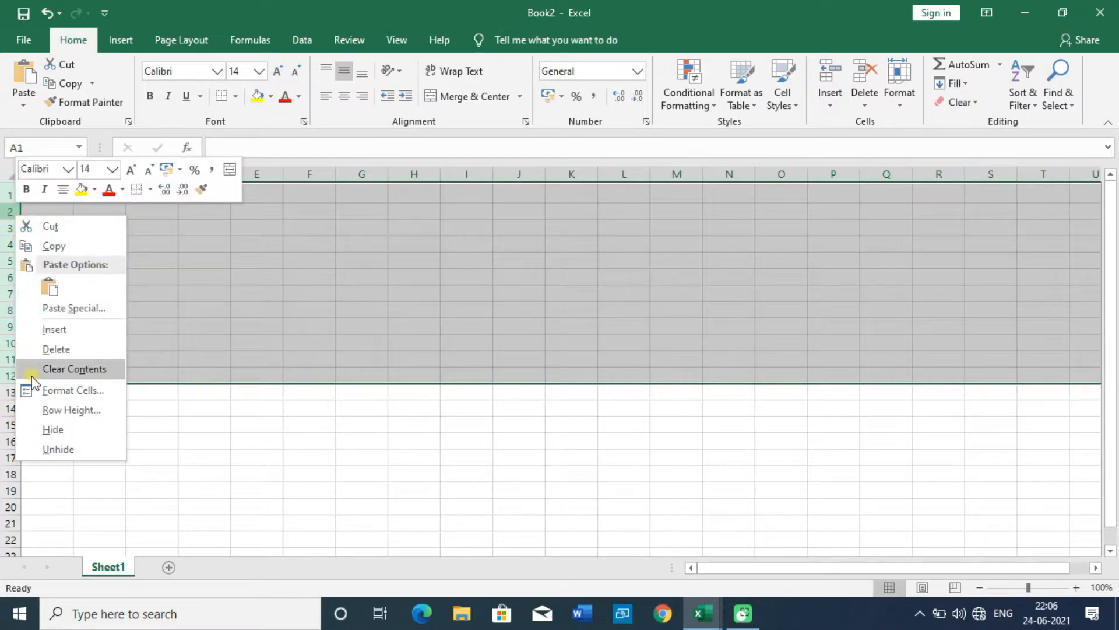
pyautogui.click(45, 412)
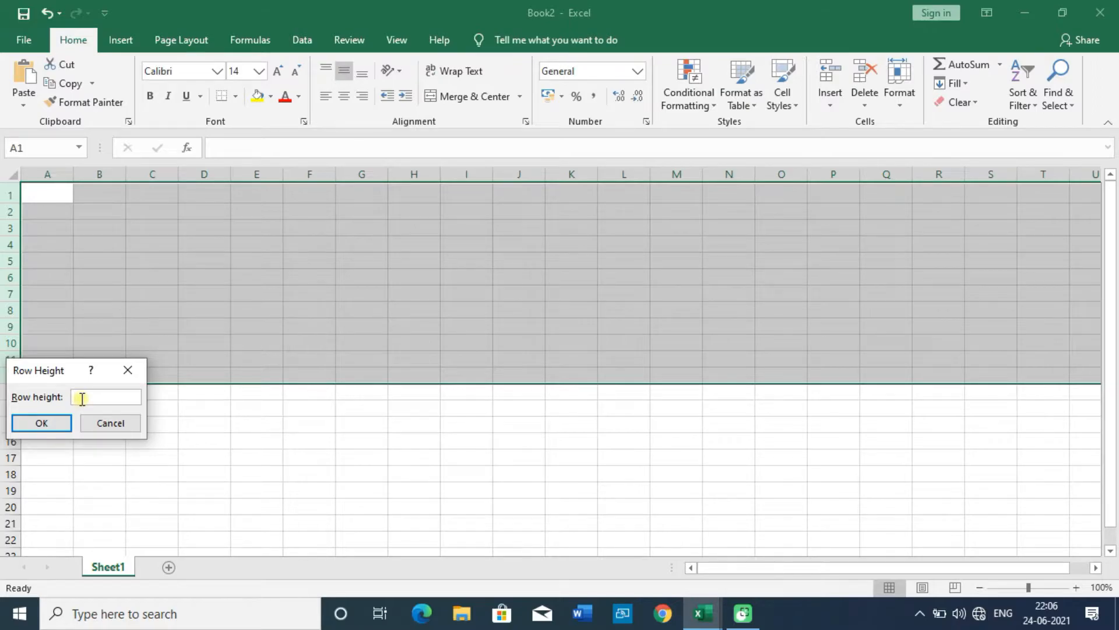
pyautogui.write('18')
pyautogui.press('Return')
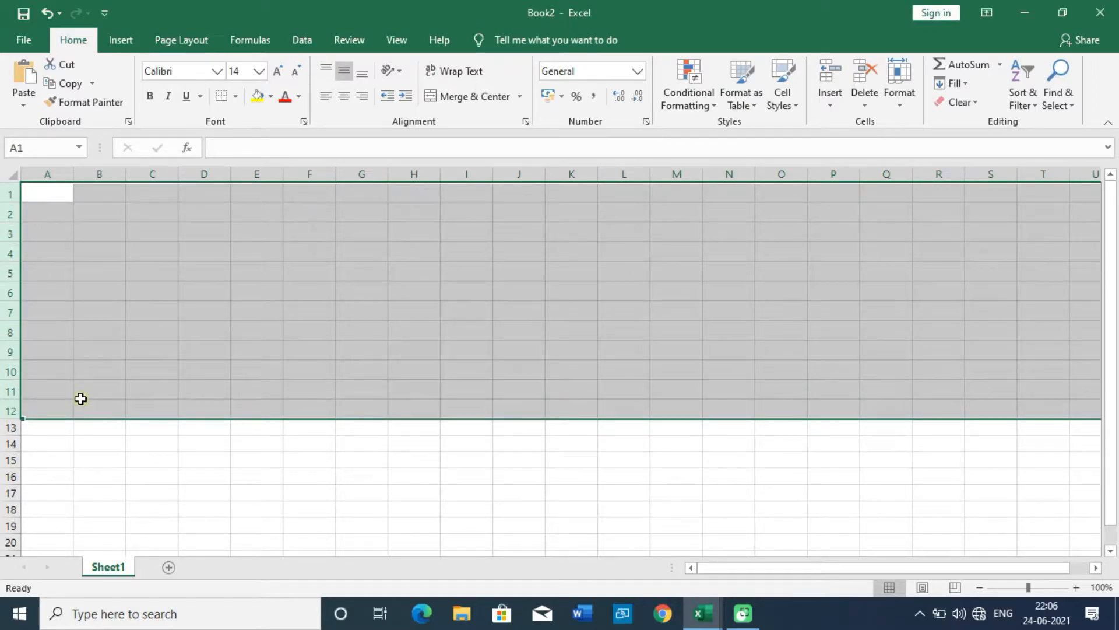
# Step: Try a column width of 32 for columns A through H and undo it
pyautogui.click(55, 169)
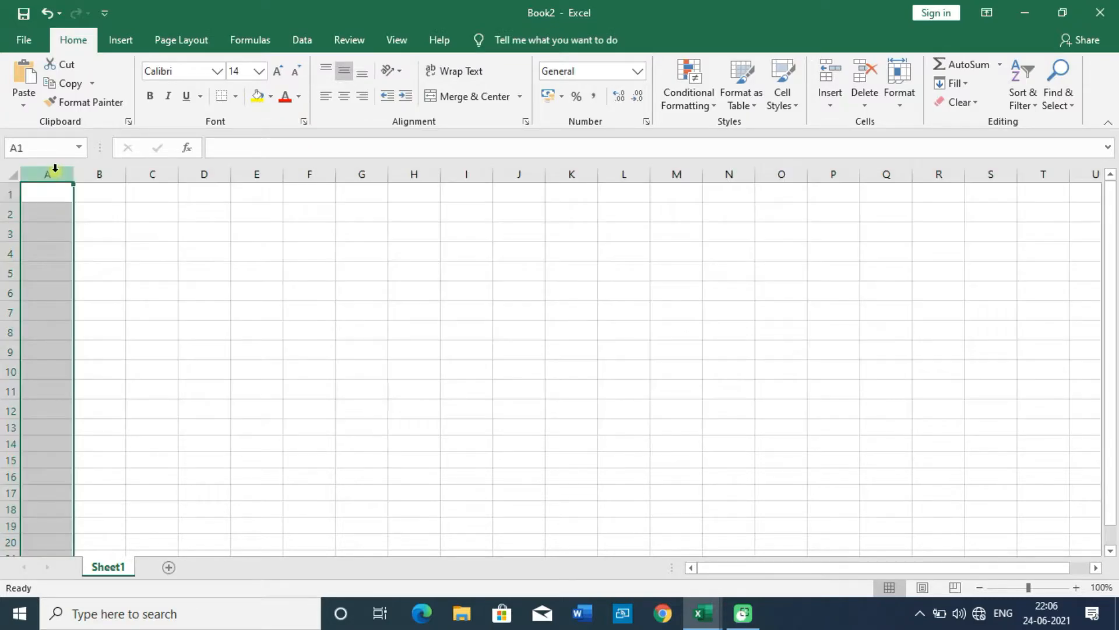
pyautogui.hotkey('ctrl', 'z')
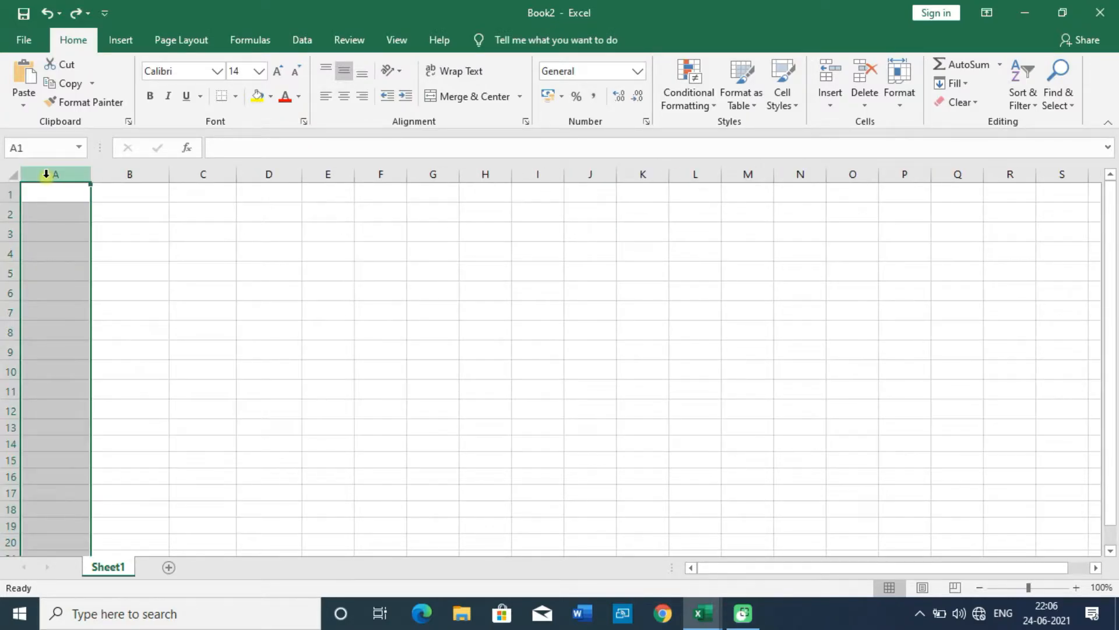
pyautogui.moveTo(46, 174); pyautogui.dragTo(507, 174)
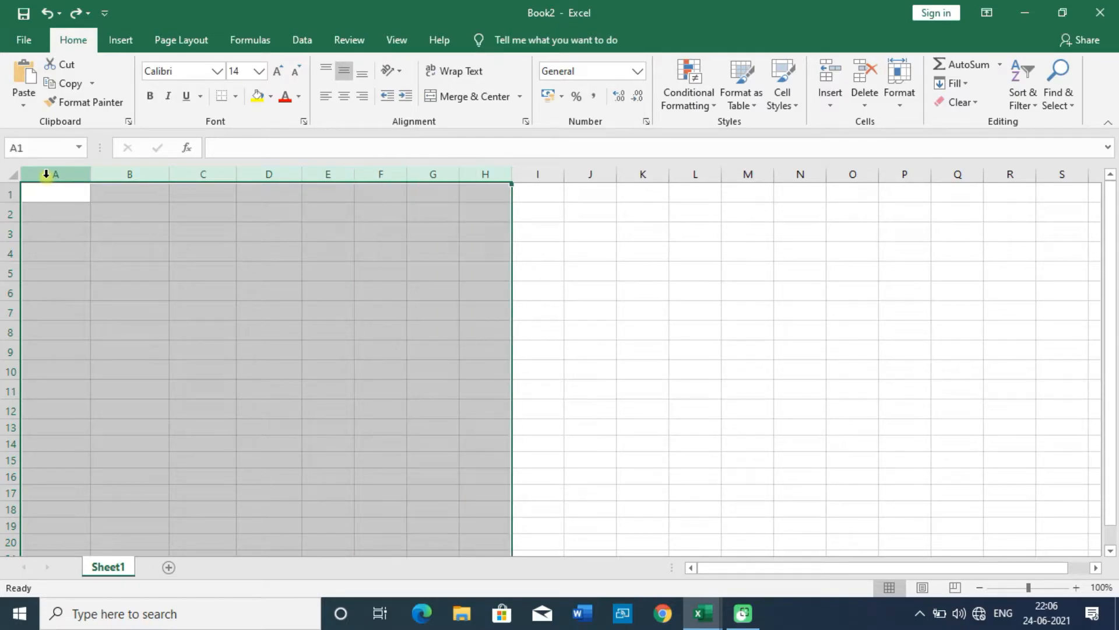
pyautogui.rightClick(49, 174)
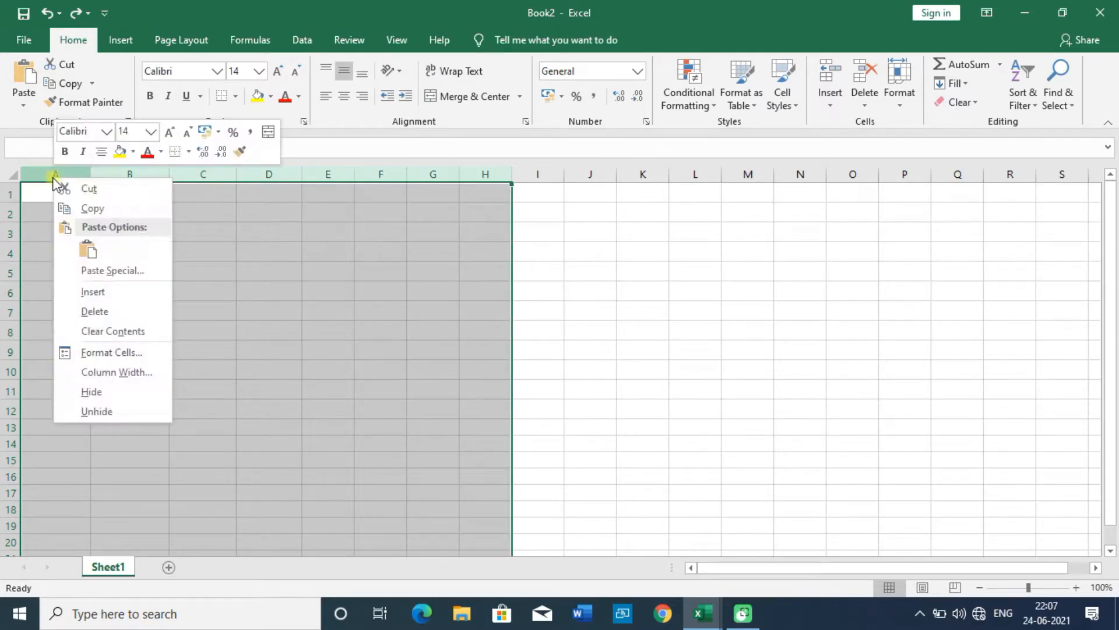
pyautogui.click(97, 373)
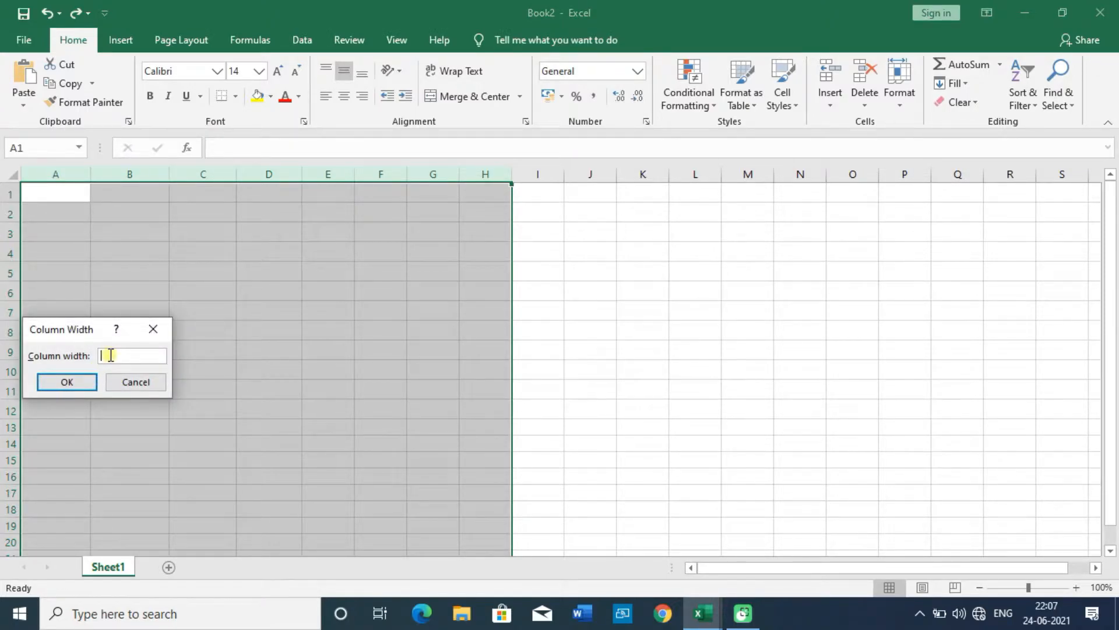
pyautogui.write('32')
pyautogui.press('Return')
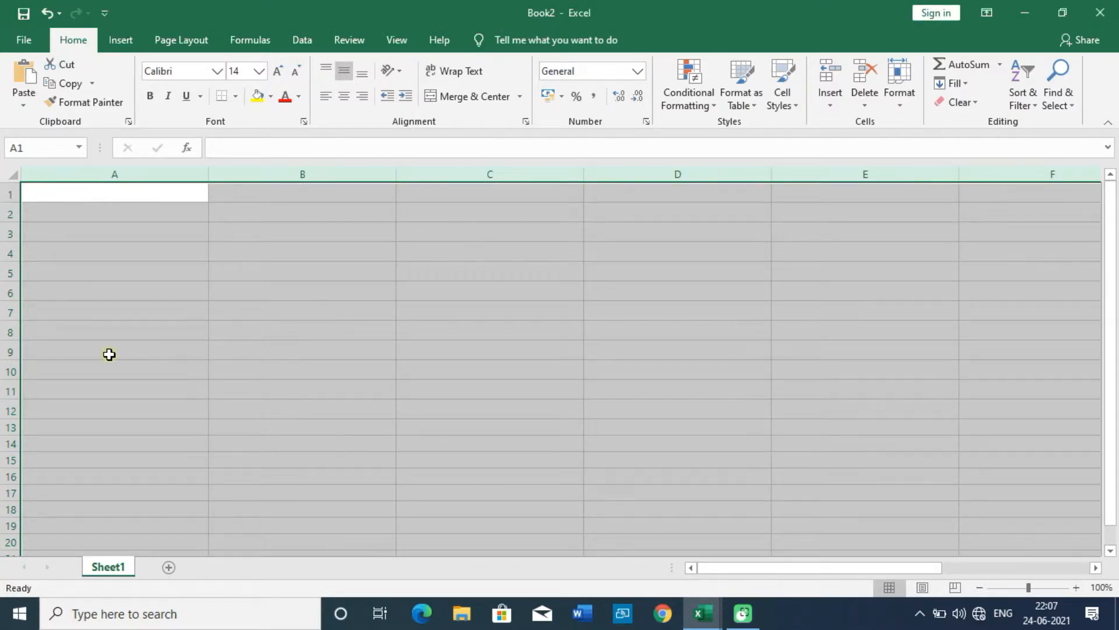
pyautogui.hotkey('ctrl', 'z')
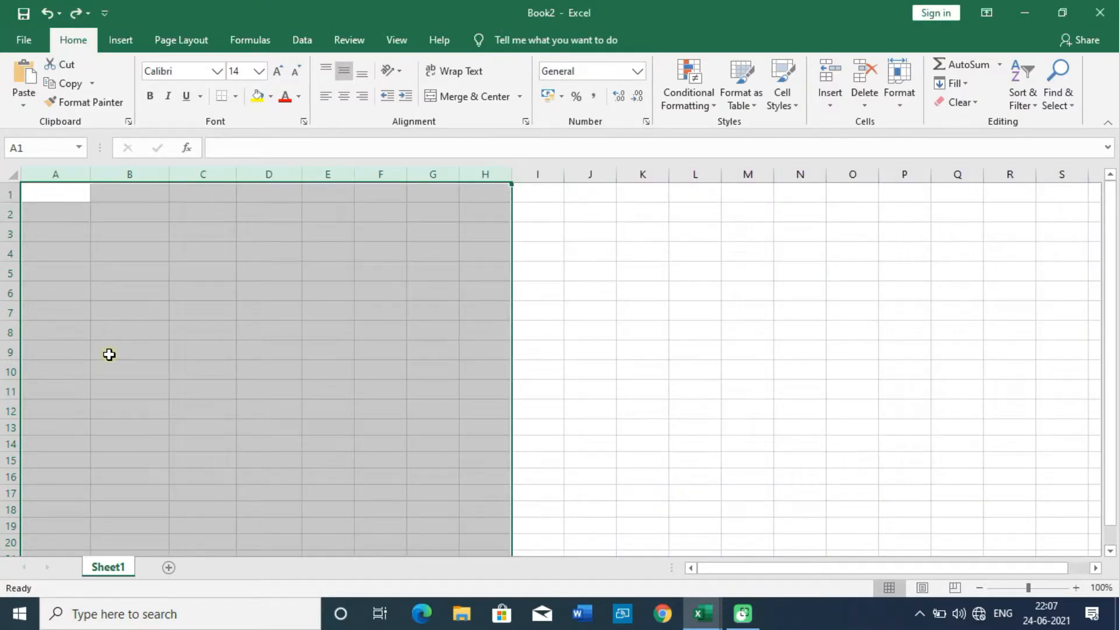
# Step: Set the column width of columns A through H to 18
pyautogui.rightClick(75, 174)
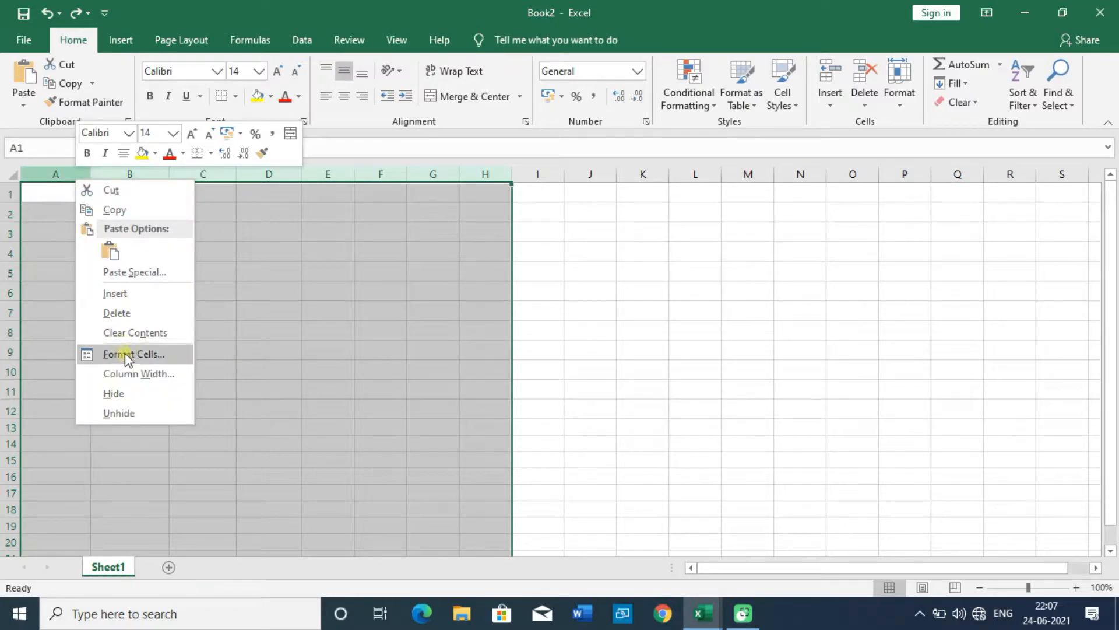
pyautogui.click(130, 374)
pyautogui.write('18')
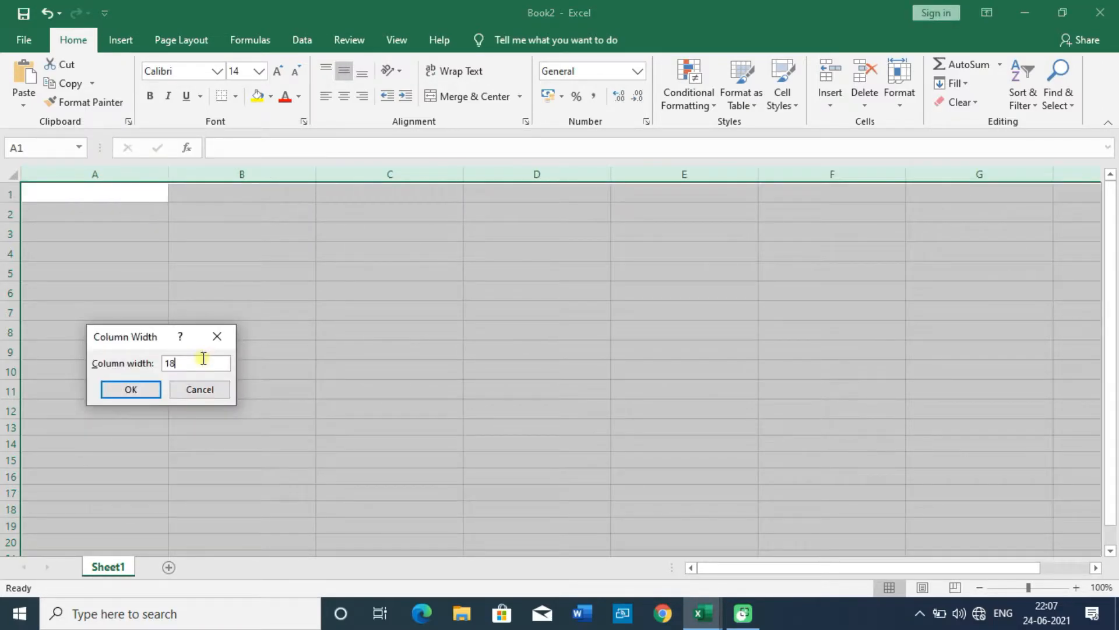
pyautogui.press('Return')
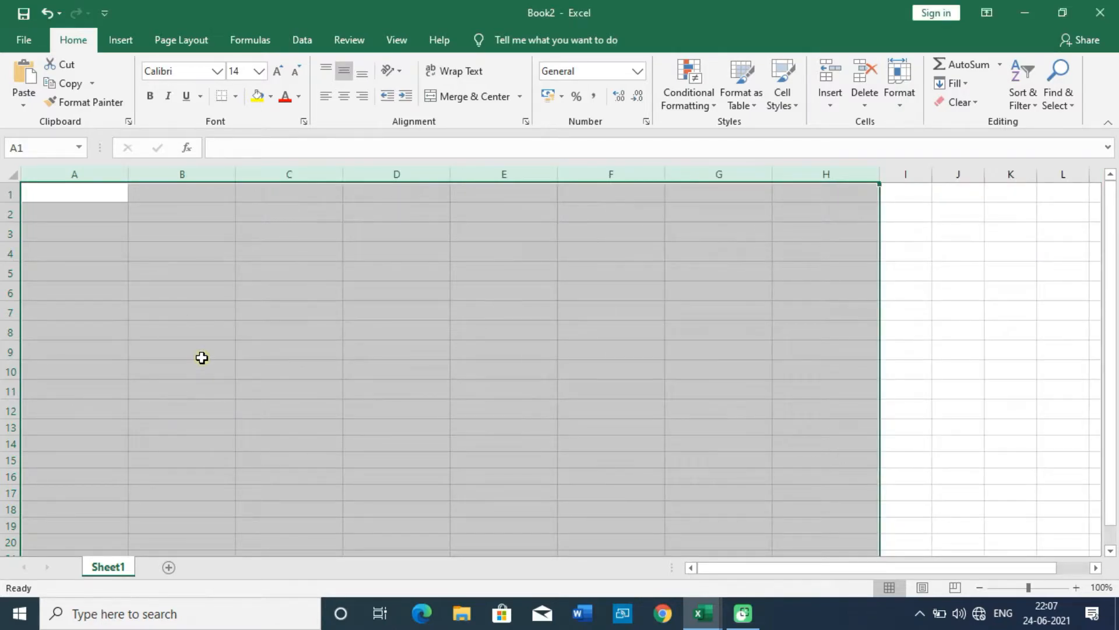
pyautogui.click(554, 417)
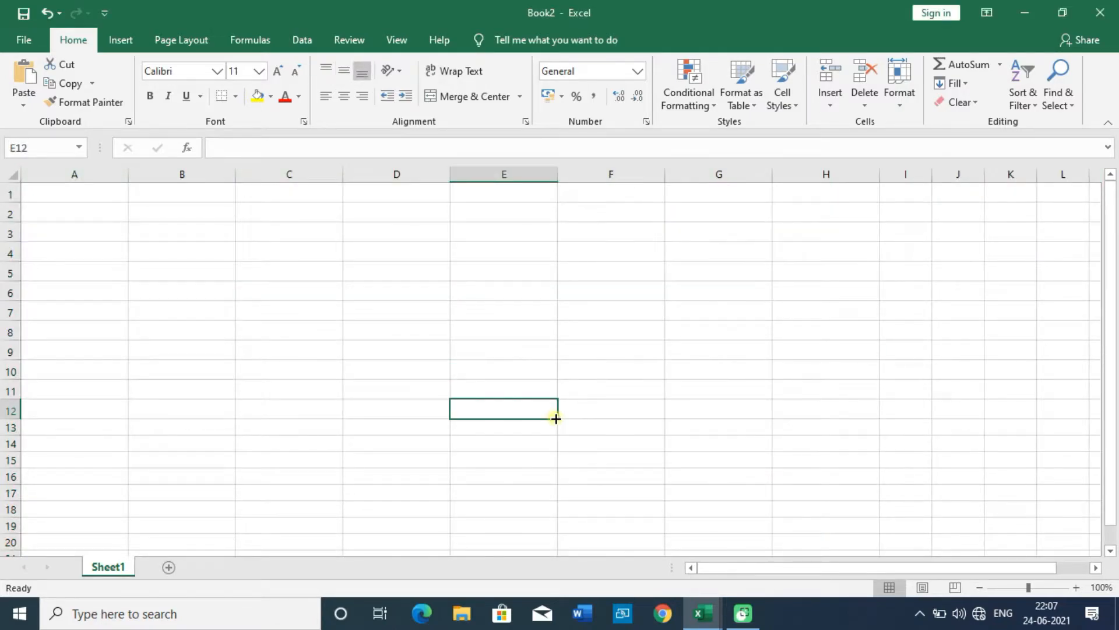
# Step: Merge cells A1 through F1 into a single cell with Merge Cells, without centering
pyautogui.click(50, 193)
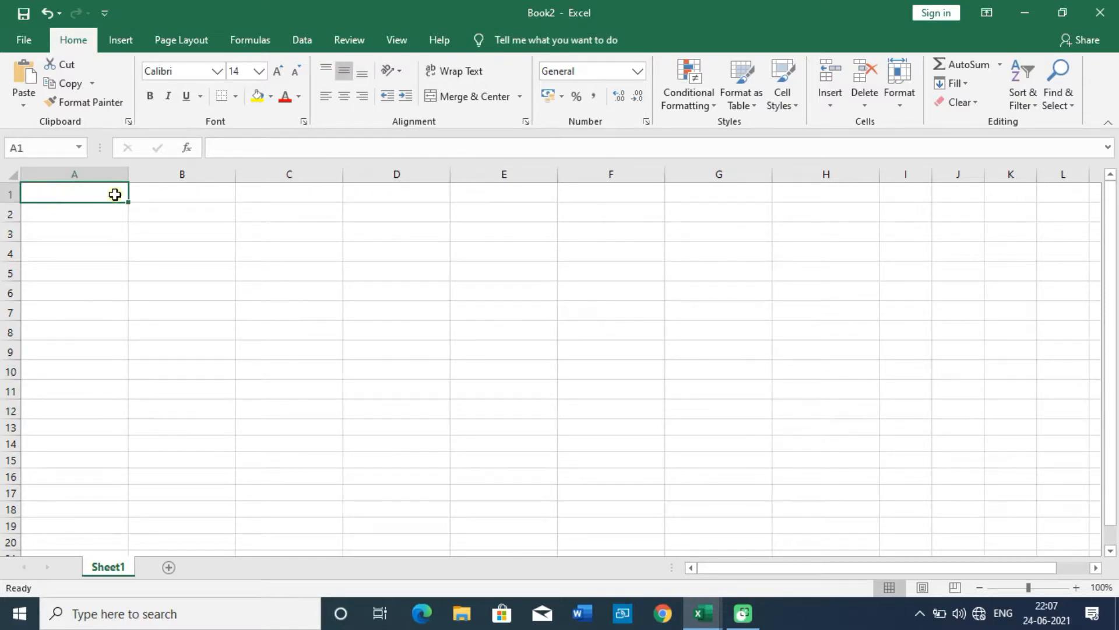
pyautogui.moveTo(127, 201); pyautogui.dragTo(442, 208)
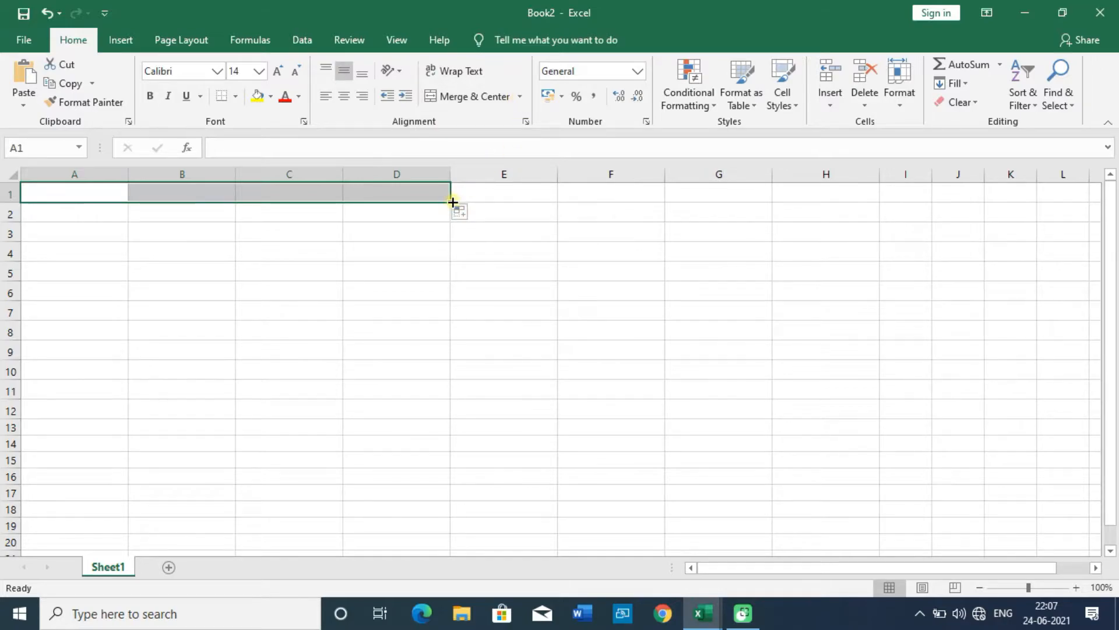
pyautogui.moveTo(451, 201); pyautogui.dragTo(707, 208)
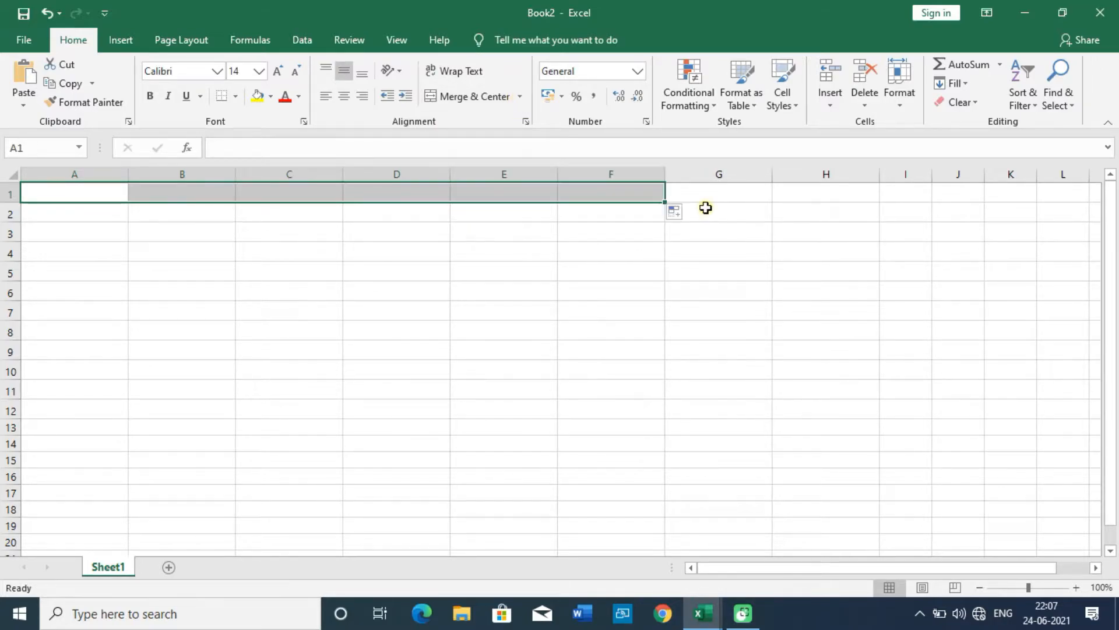
pyautogui.click(522, 96)
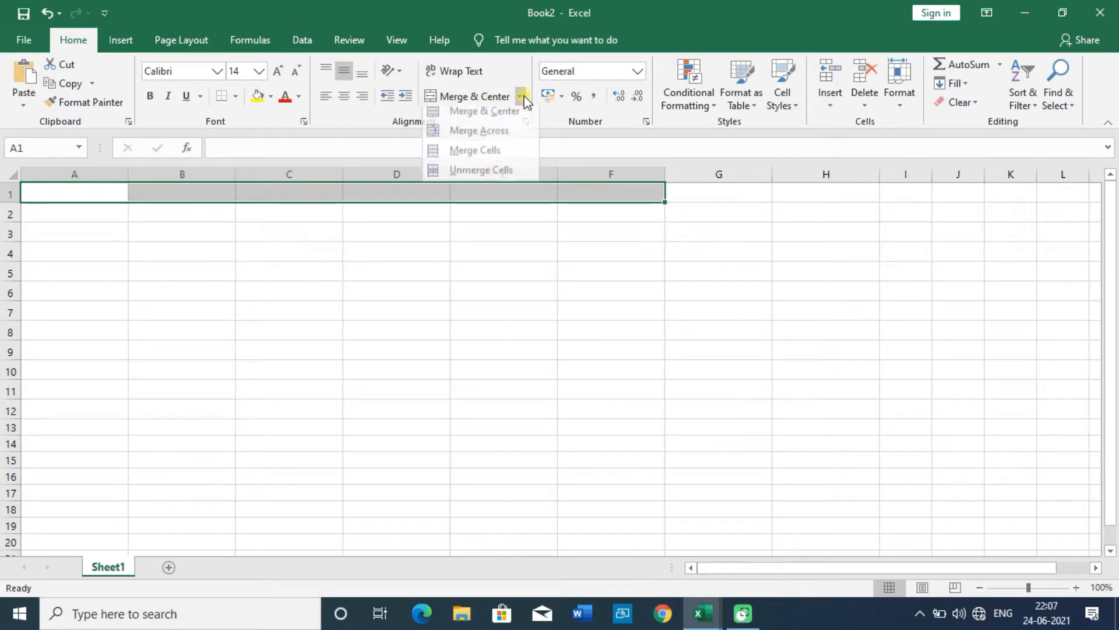
pyautogui.click(505, 156)
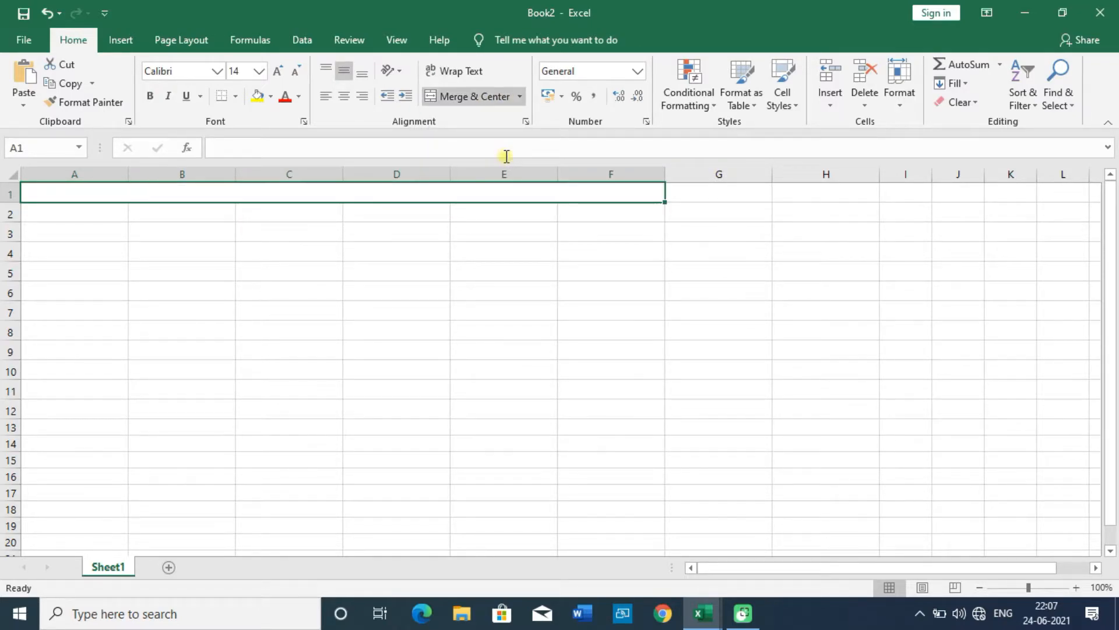
pyautogui.click(447, 277)
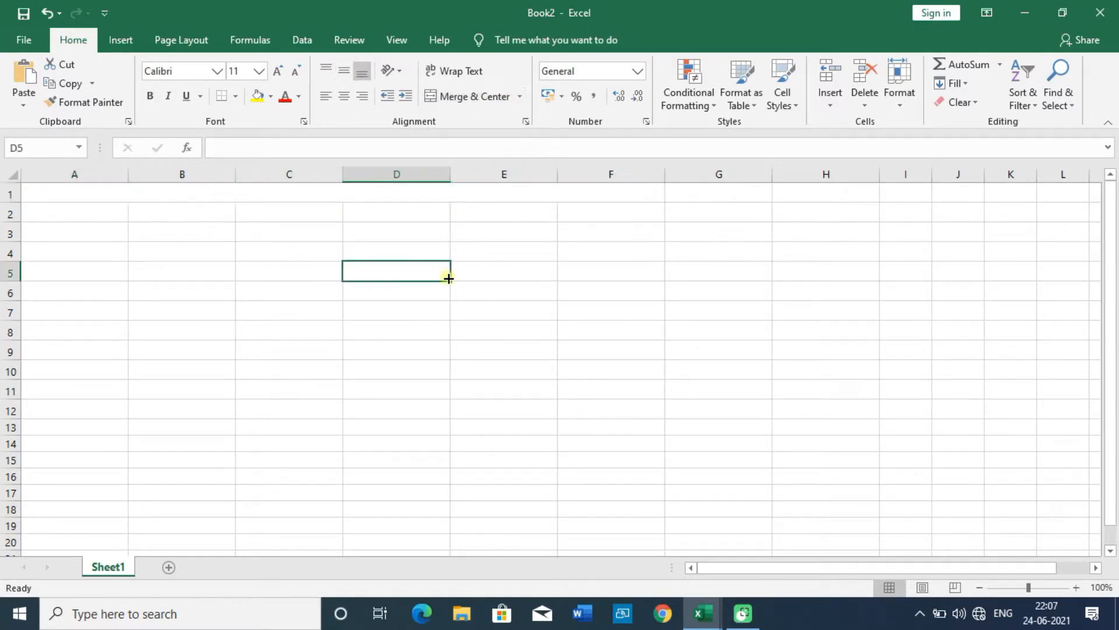
# Step: Make row 1 slightly taller and enter the title "STUDENT MARK MANAGEMENT" in the merged cell A1
pyautogui.click(365, 196)
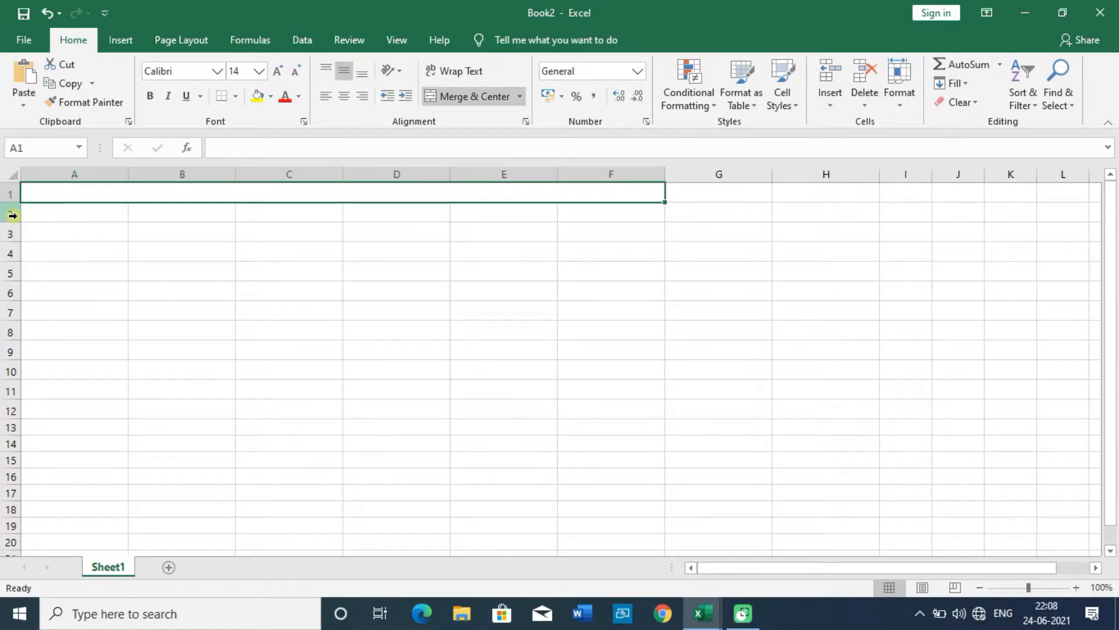
pyautogui.moveTo(14, 202); pyautogui.dragTo(19, 209)
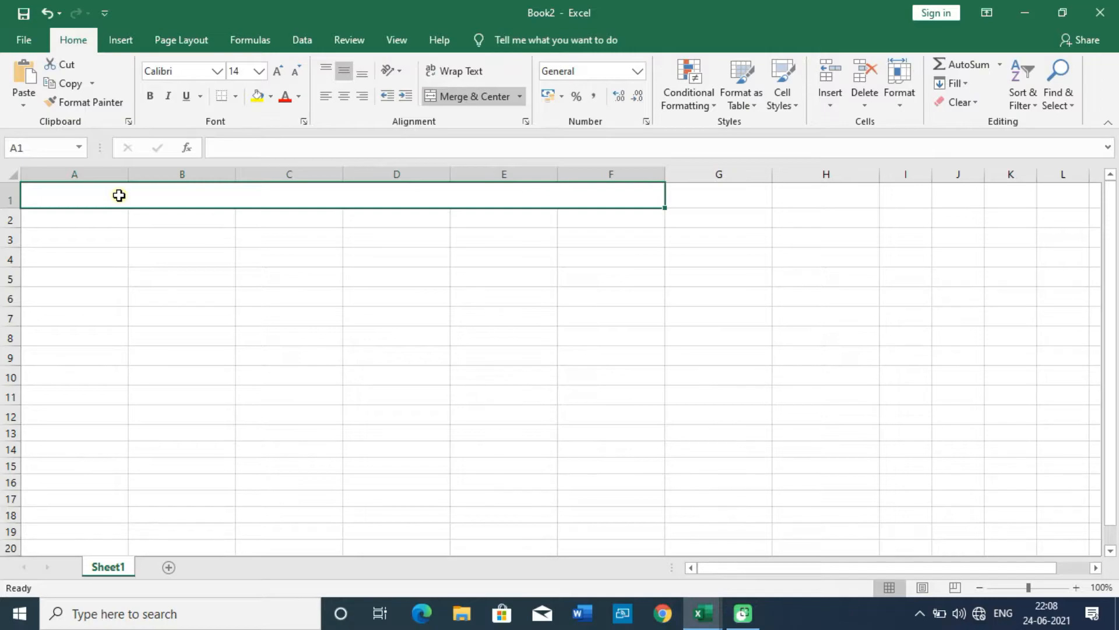
pyautogui.write('st')
pyautogui.press('BackSpace')
pyautogui.press('BackSpace')
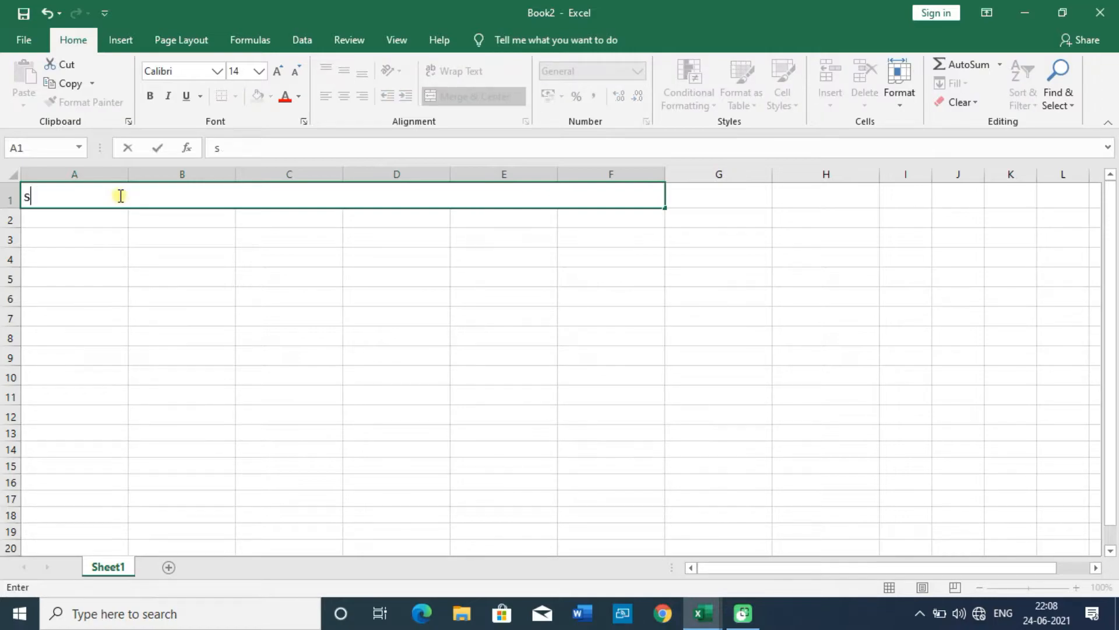
pyautogui.write('STUDENT ')
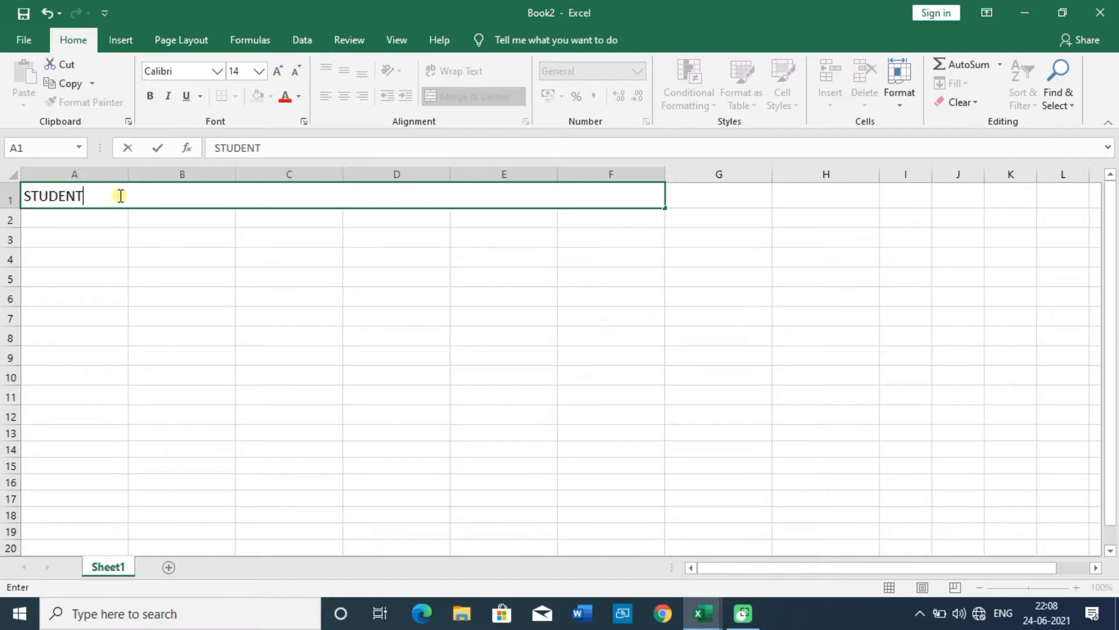
pyautogui.write('MARK MANAG')
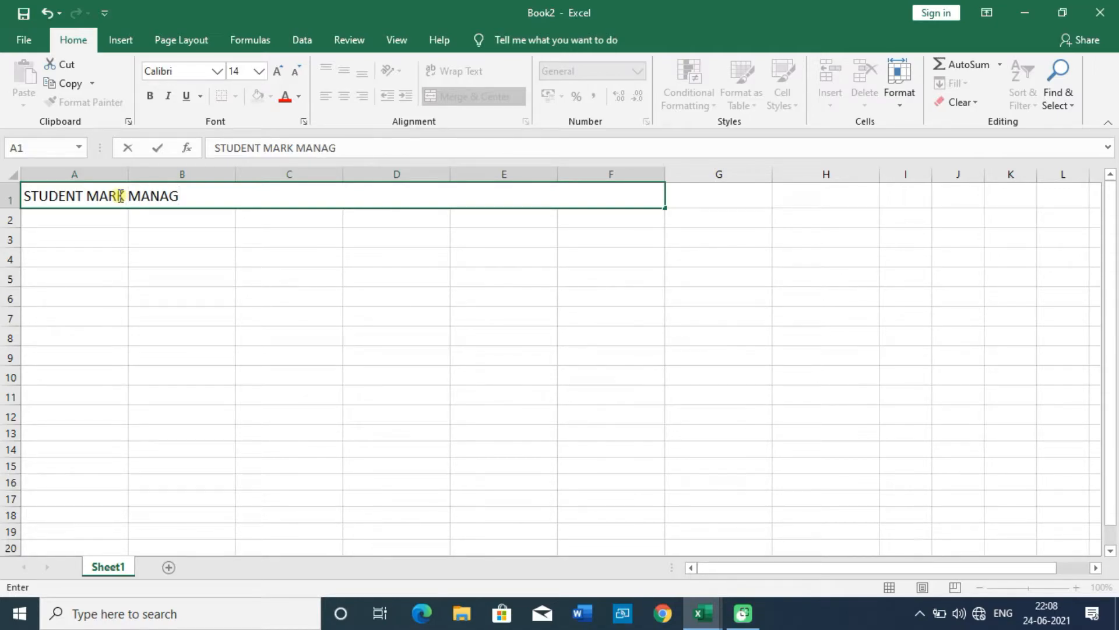
pyautogui.write('EMENT')
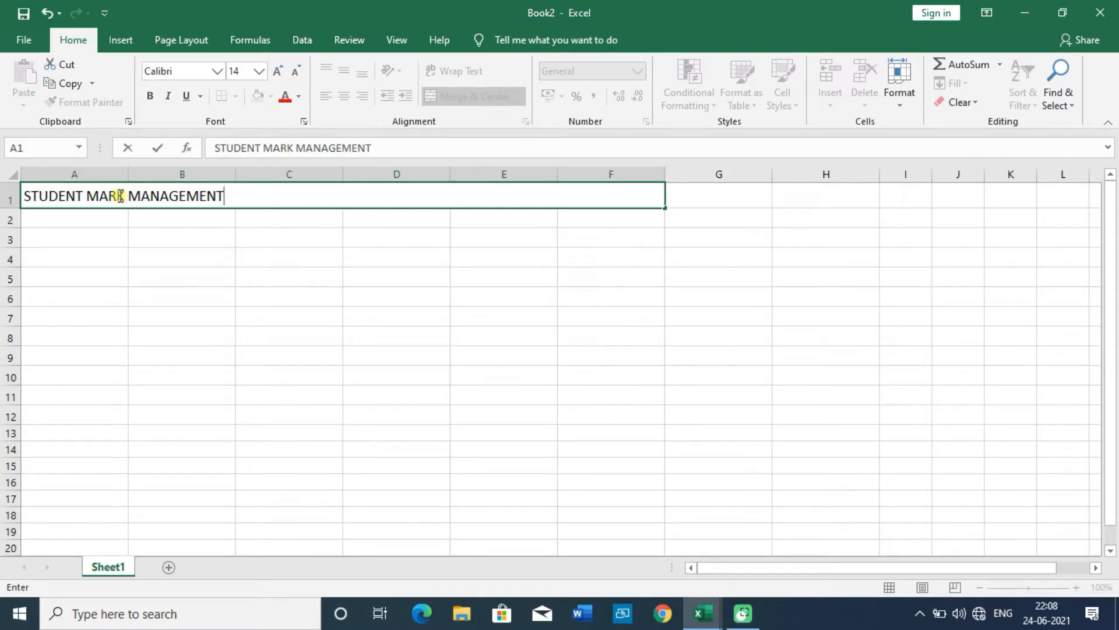
pyautogui.press('Return')
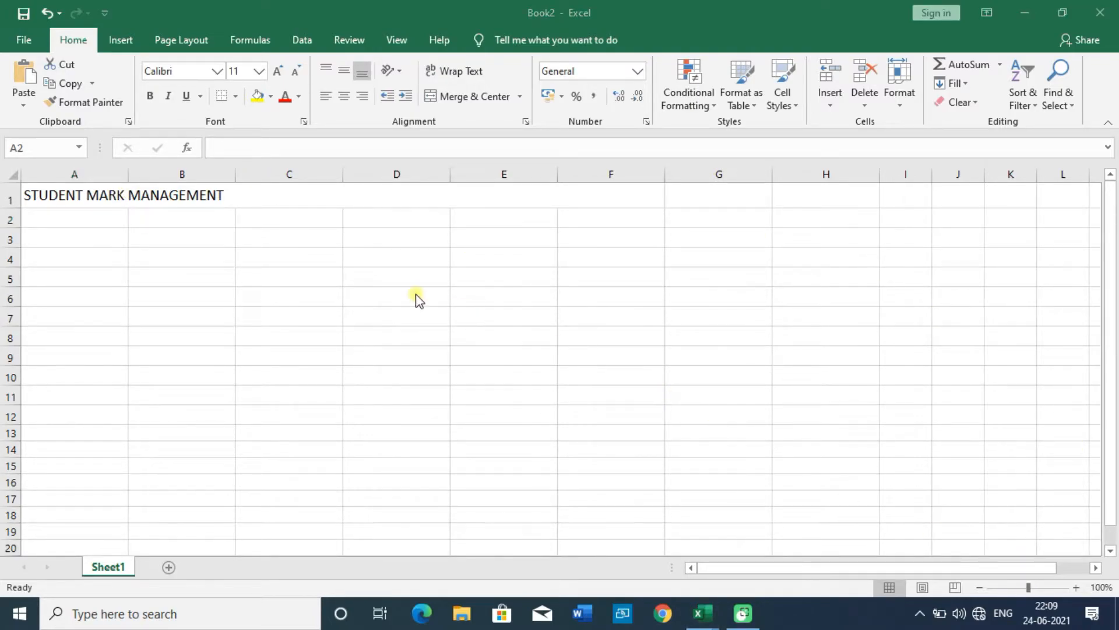
# Step: Center the title in merged cell A1 horizontally and align it to the middle vertically
pyautogui.click(150, 192)
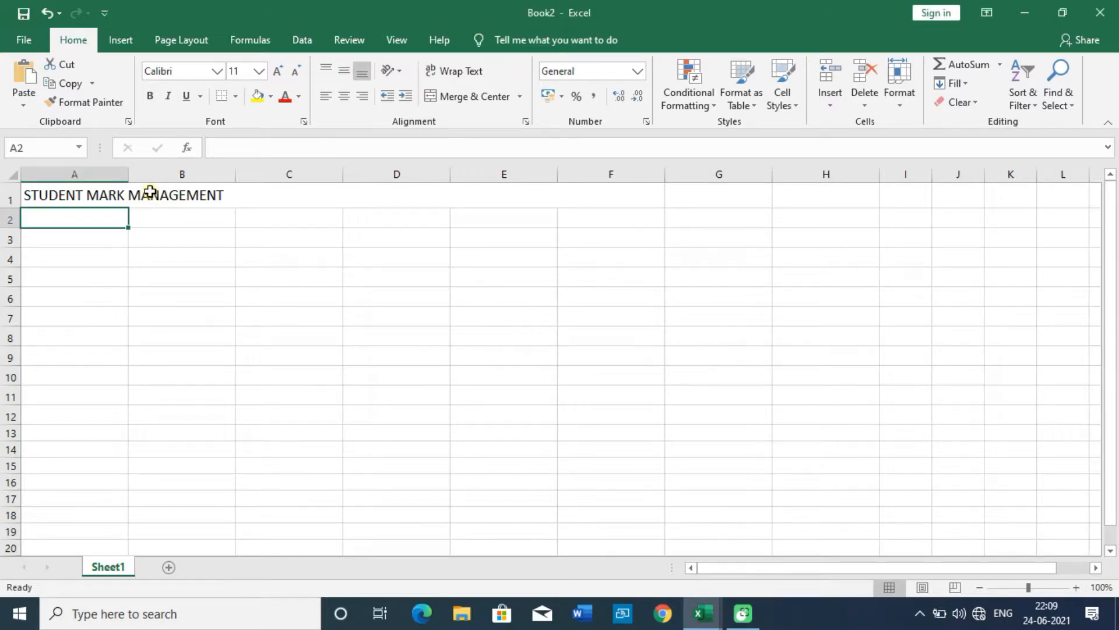
pyautogui.click(150, 192)
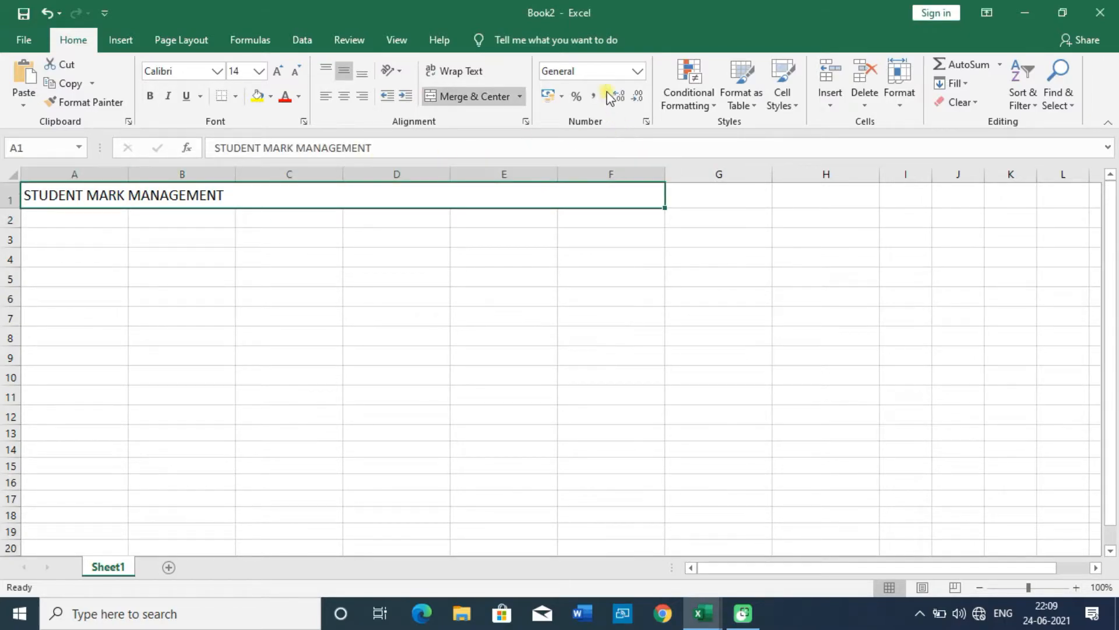
pyautogui.click(345, 97)
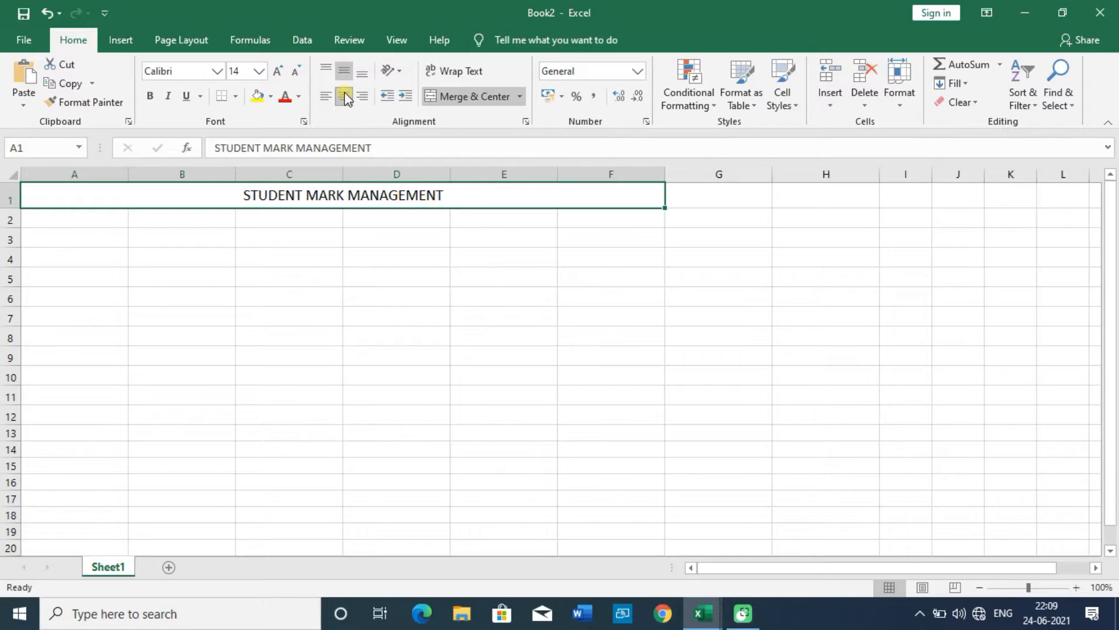
pyautogui.click(327, 72)
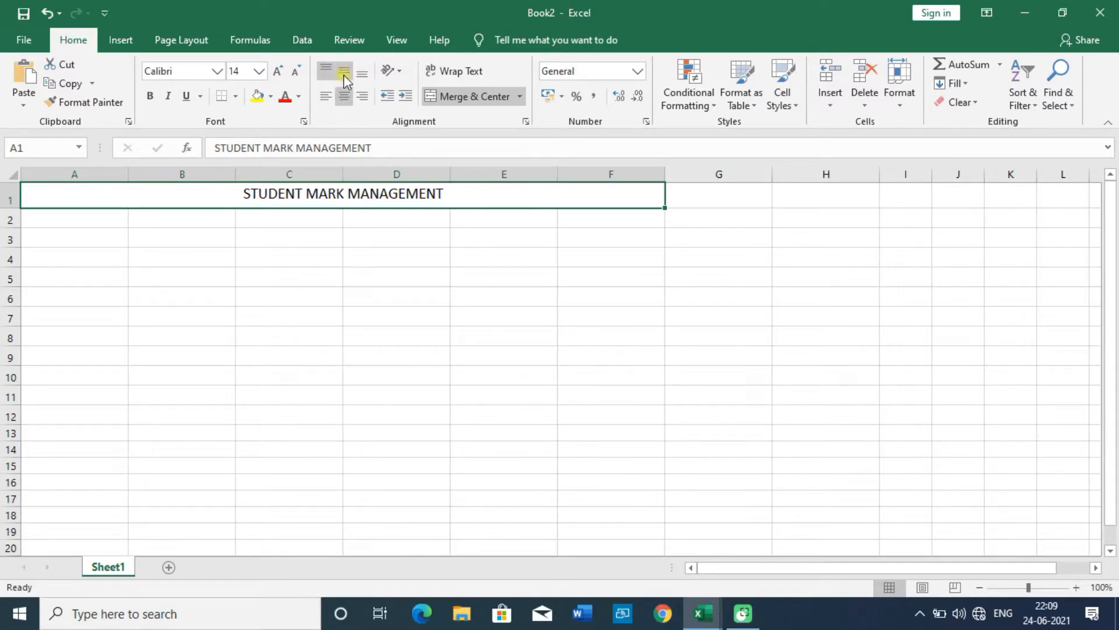
pyautogui.click(345, 74)
pyautogui.click(317, 332)
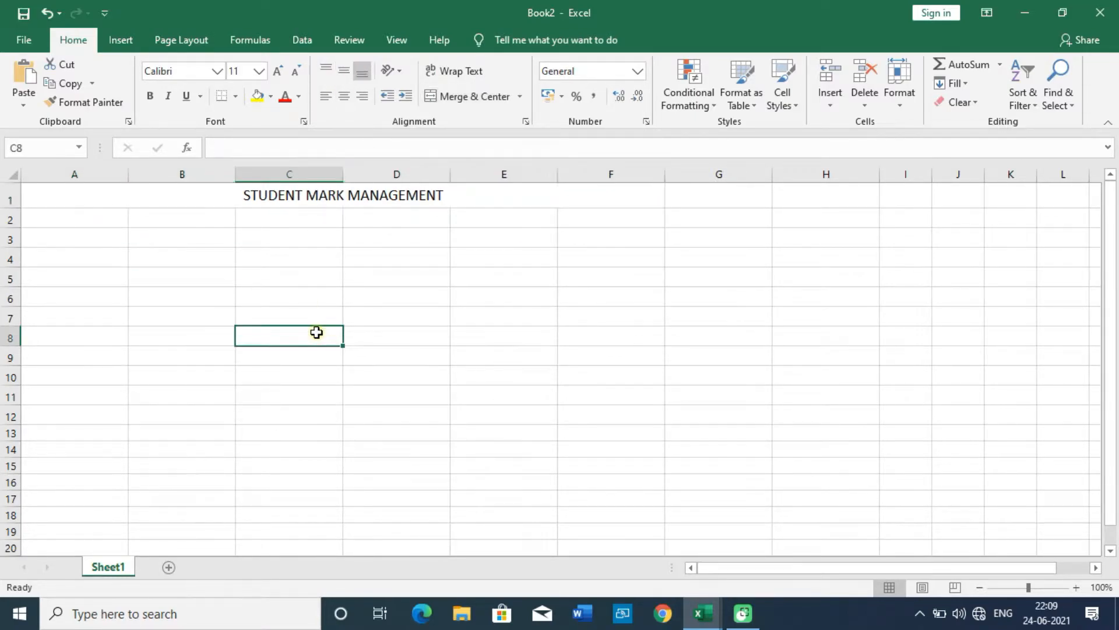
# Step: Enter the column header NAME in cell A2
pyautogui.click(43, 218)
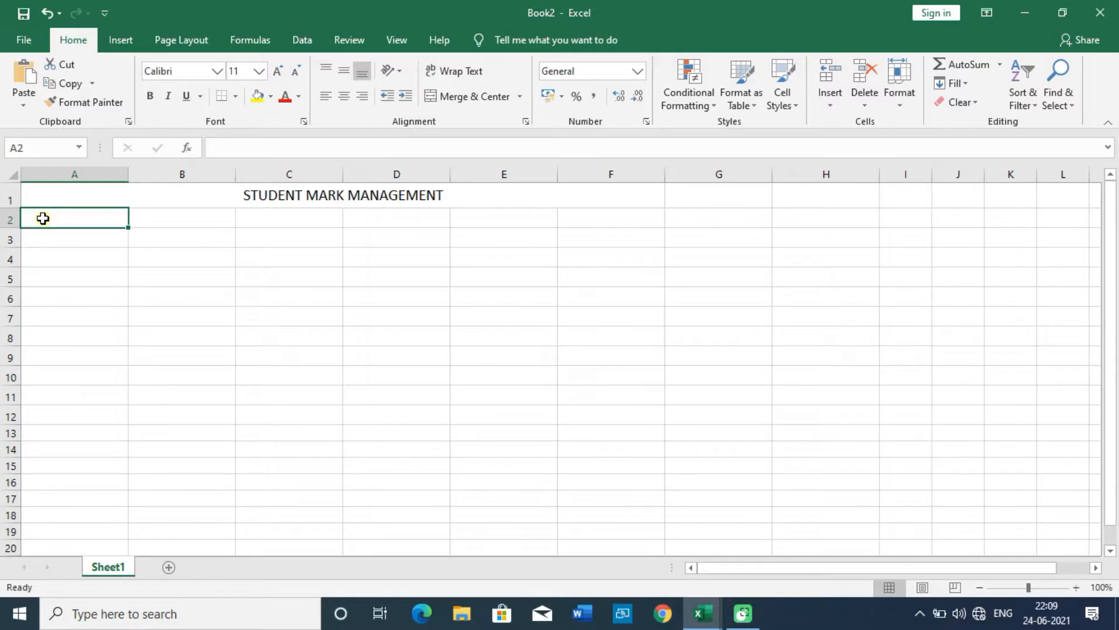
pyautogui.write('NAME')
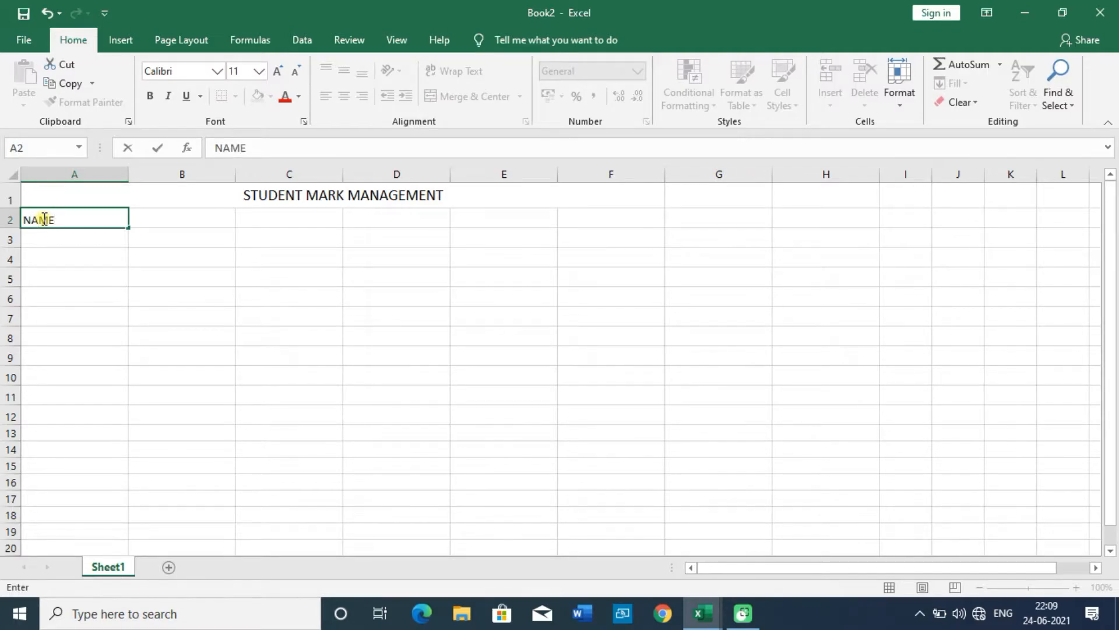
pyautogui.press('Tab')
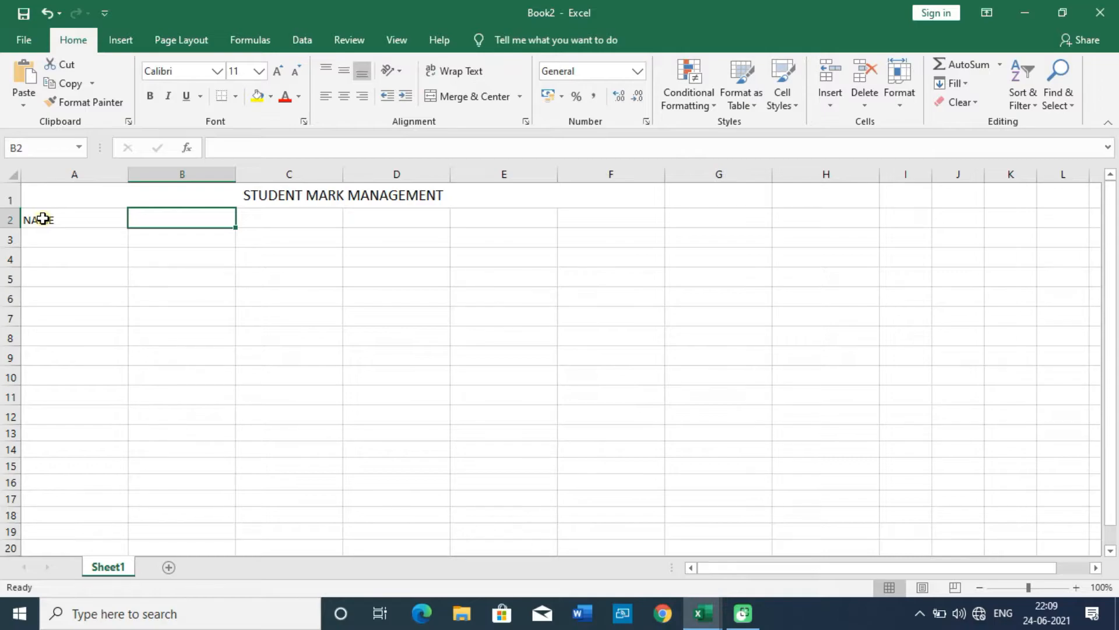
pyautogui.write('EN')
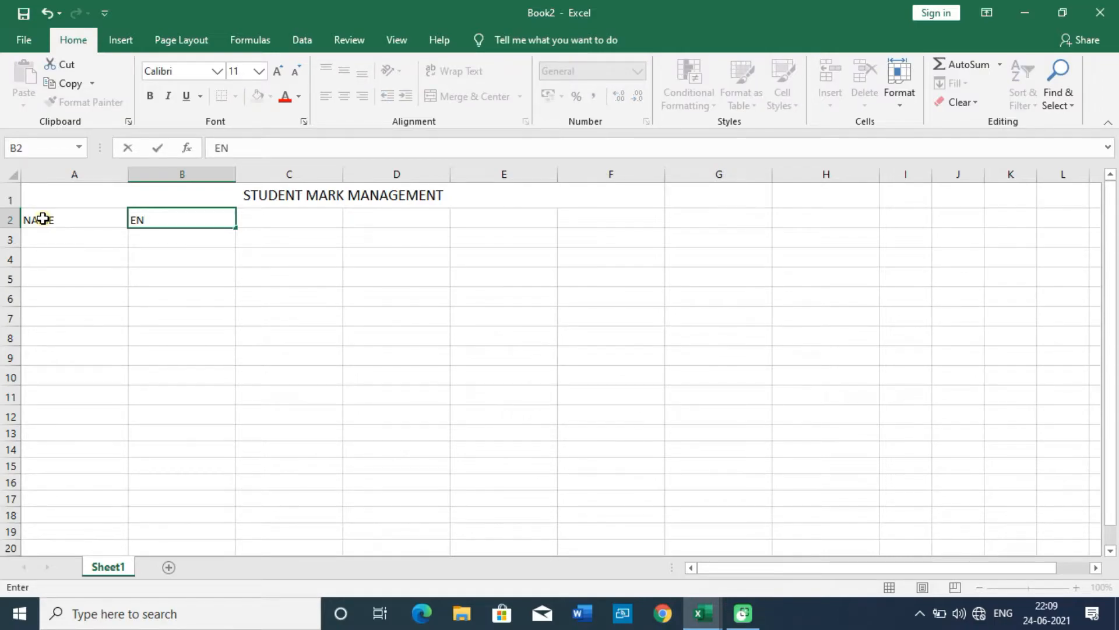
pyautogui.write('GLISH')
pyautogui.press('Tab')
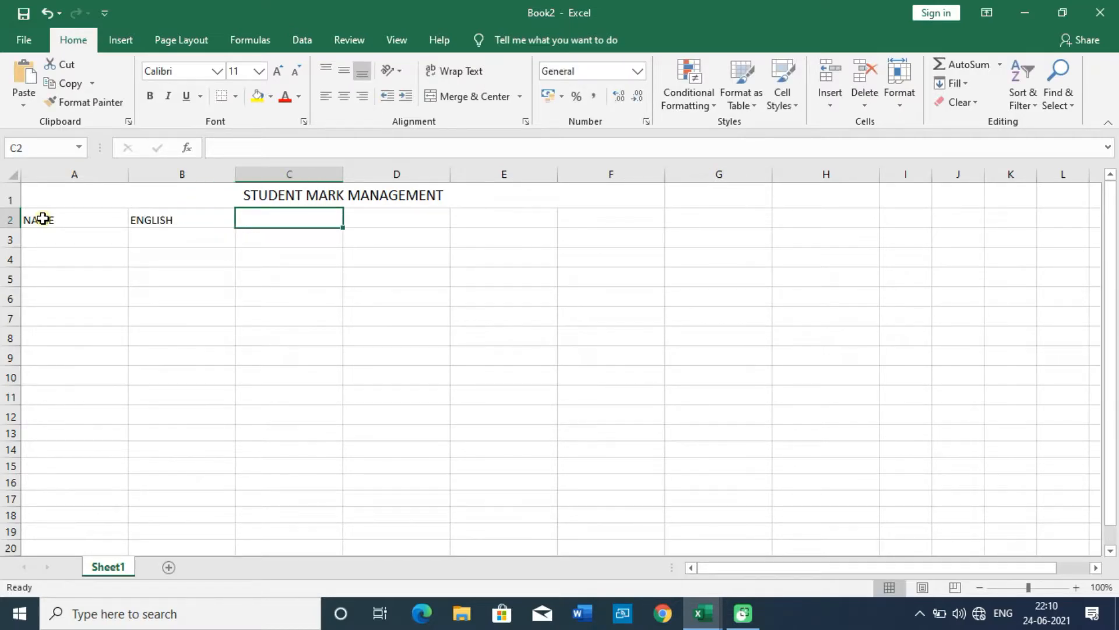
pyautogui.press('Left')
pyautogui.press('Left')
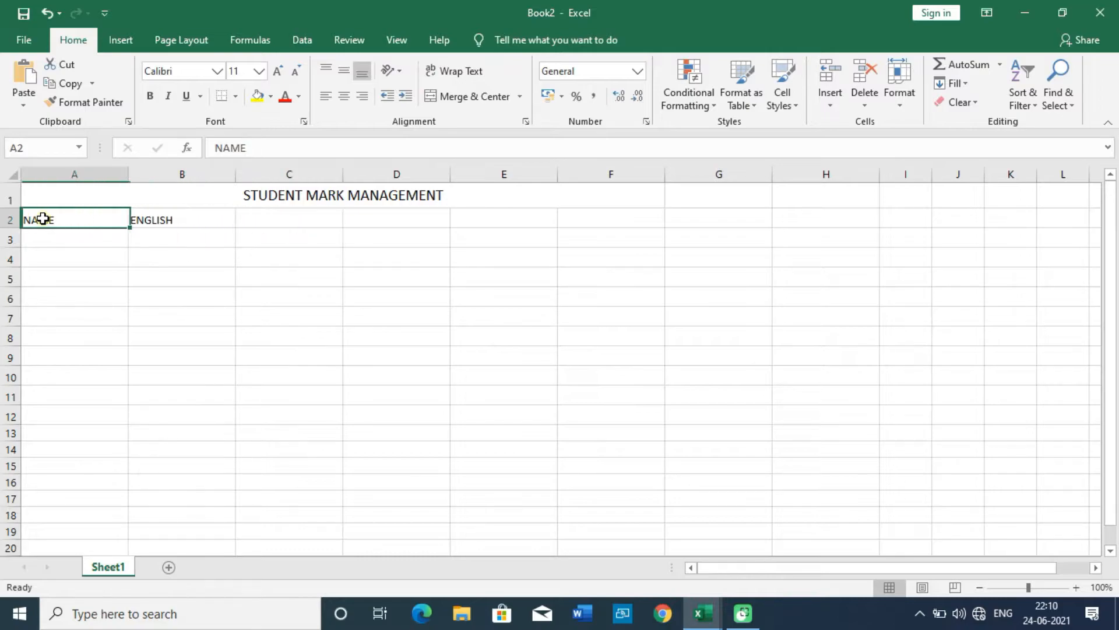
# Step: Enter the subject headers TAMIL, ENGLISH and MATHS in cells B2, C2 and D2
pyautogui.press('Right')
pyautogui.write('T')
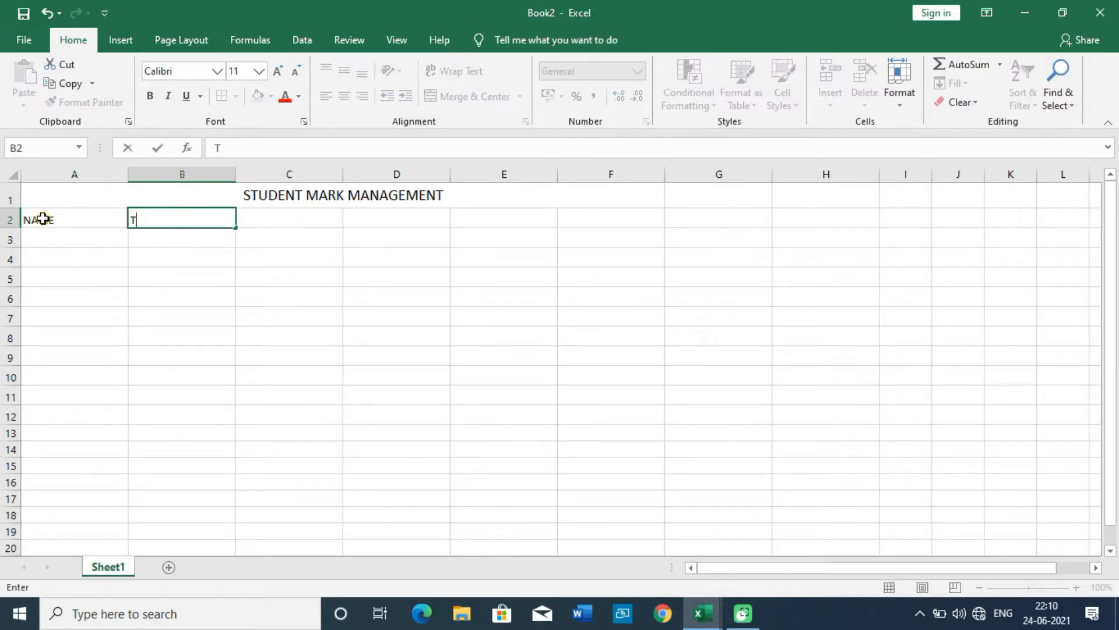
pyautogui.write('AMIL')
pyautogui.press('Tab')
pyautogui.write('EN')
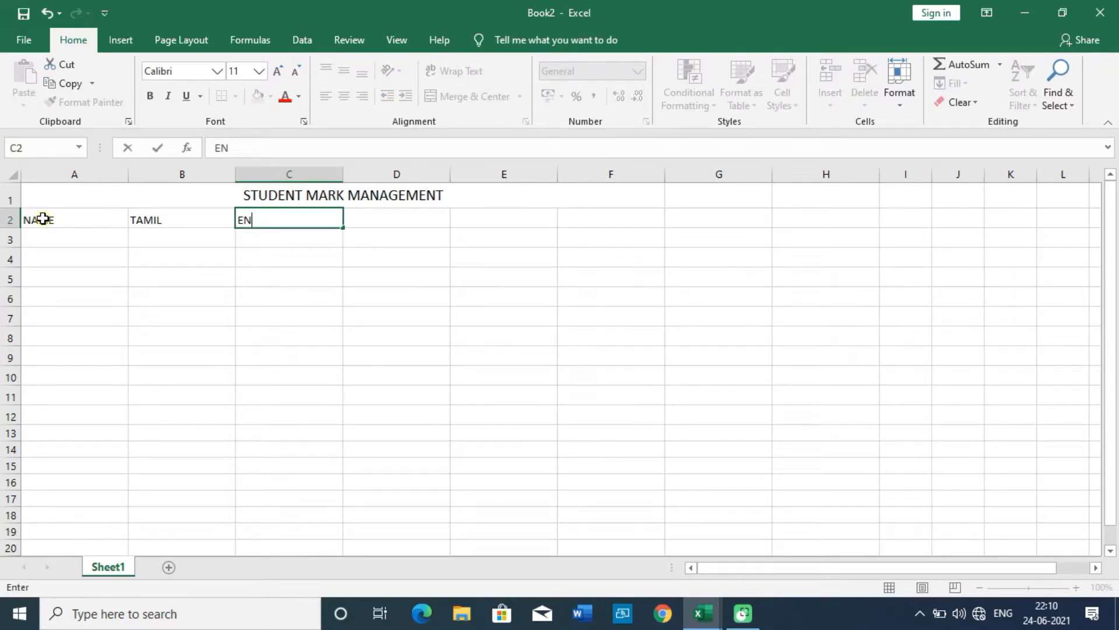
pyautogui.write('GLISH')
pyautogui.press('Tab')
pyautogui.write('M')
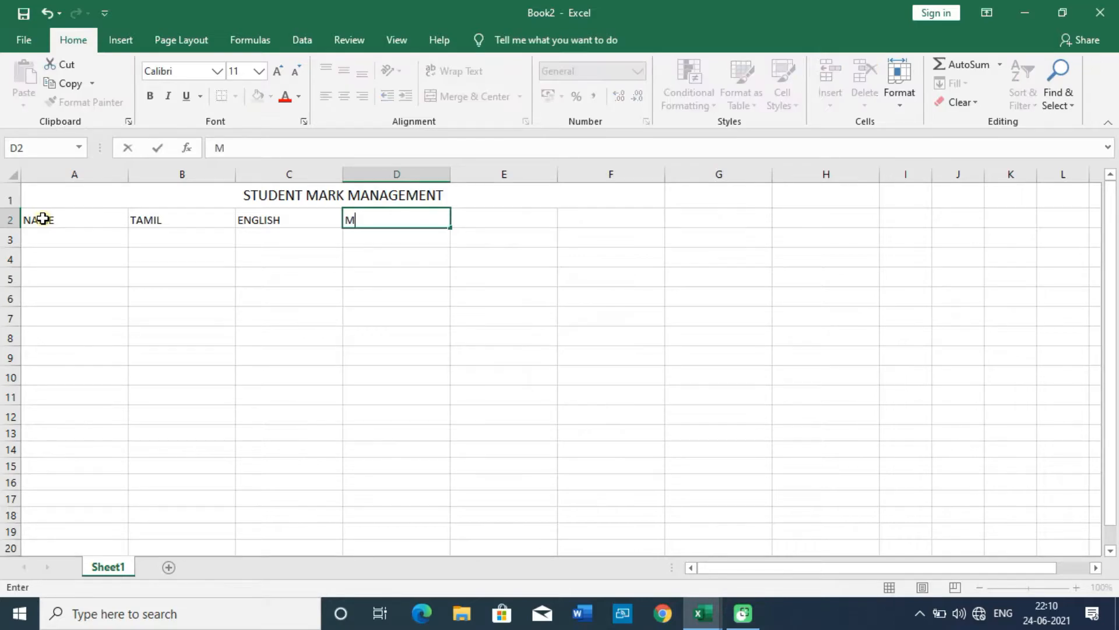
pyautogui.write('ATHS')
pyautogui.click(819, 394)
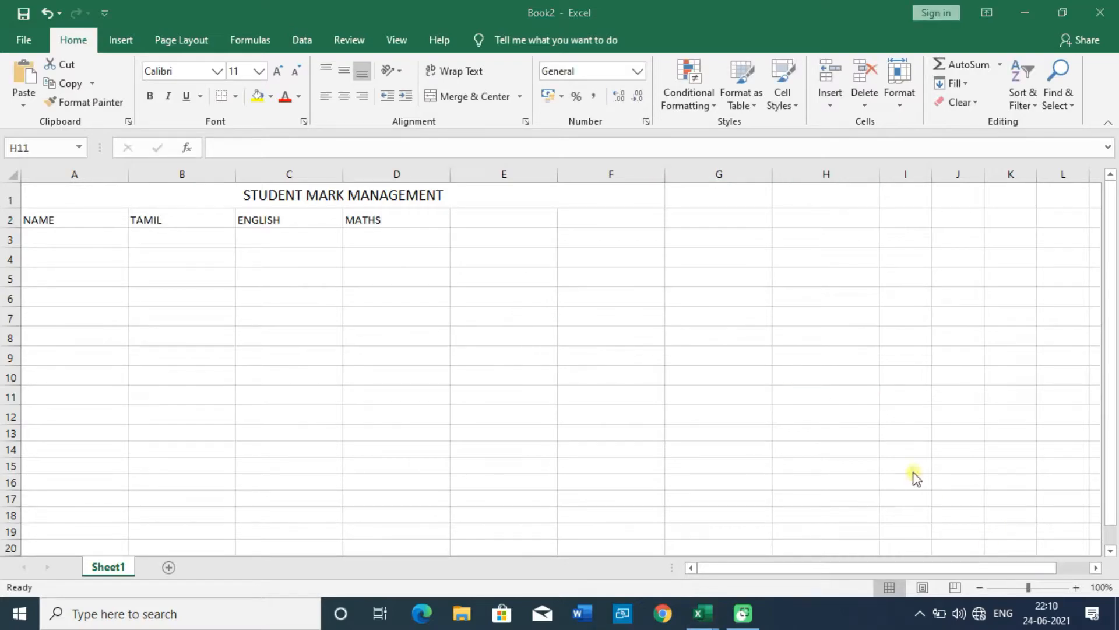
# Step: Enter the subject headers SCIENCE in cell E2 and SOCIAL SCIENCE in cell F2
pyautogui.click(479, 219)
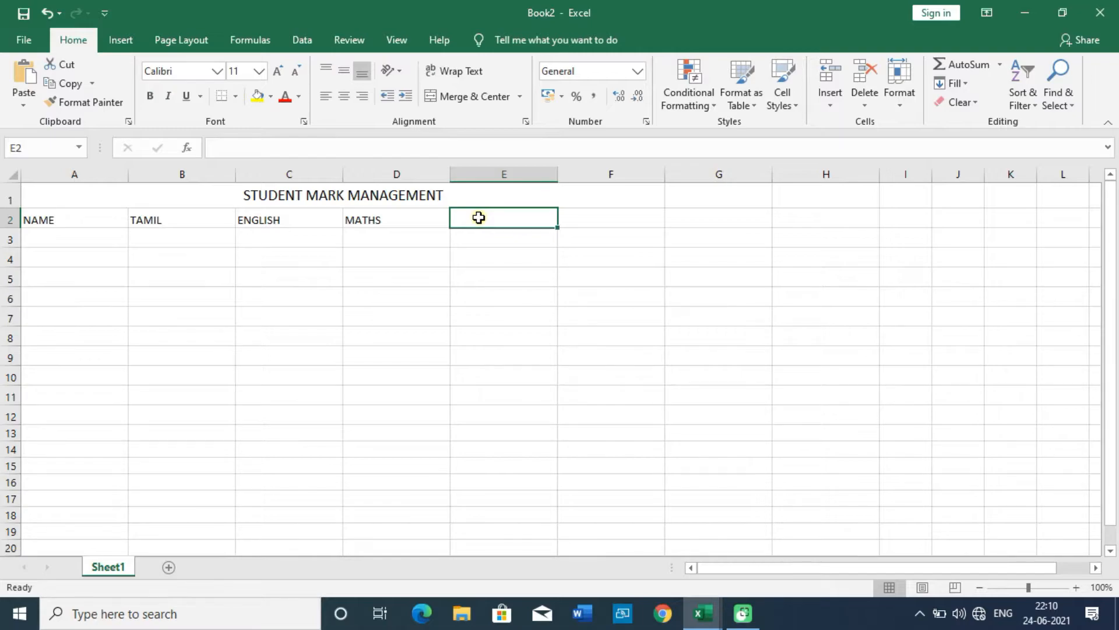
pyautogui.write('SCI')
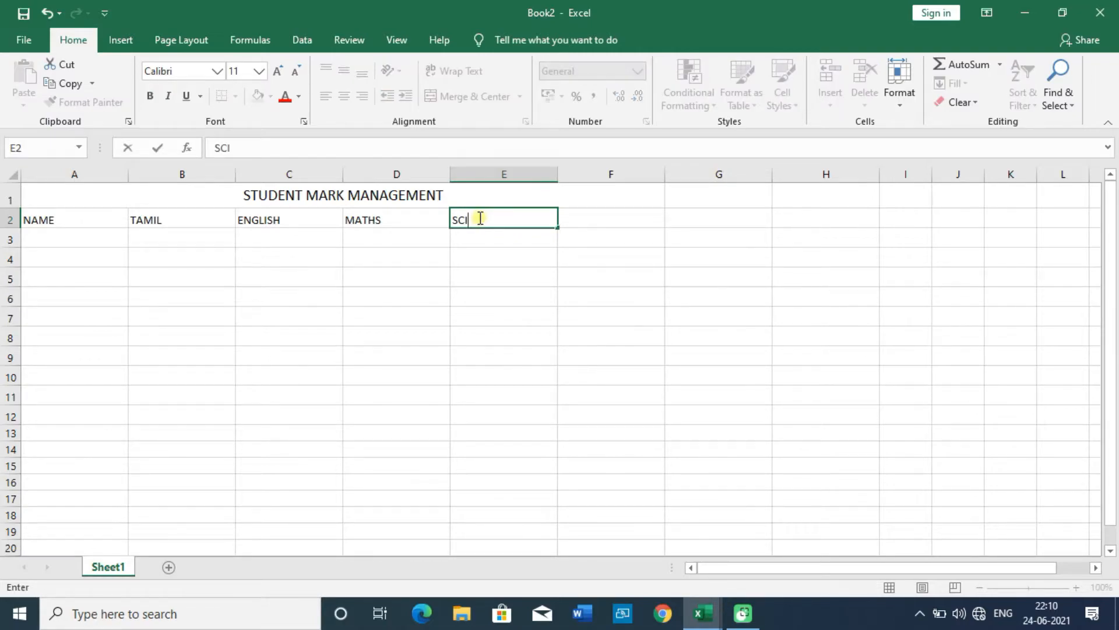
pyautogui.write('ENCE')
pyautogui.click(614, 220)
pyautogui.write('S')
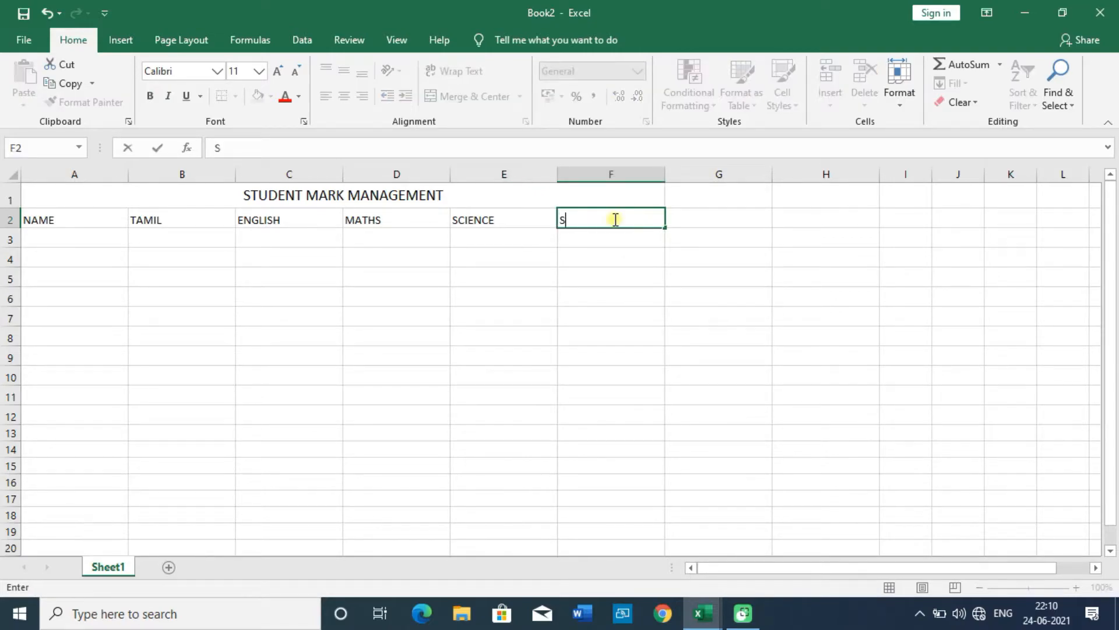
pyautogui.write('OCIAL SCIENCE')
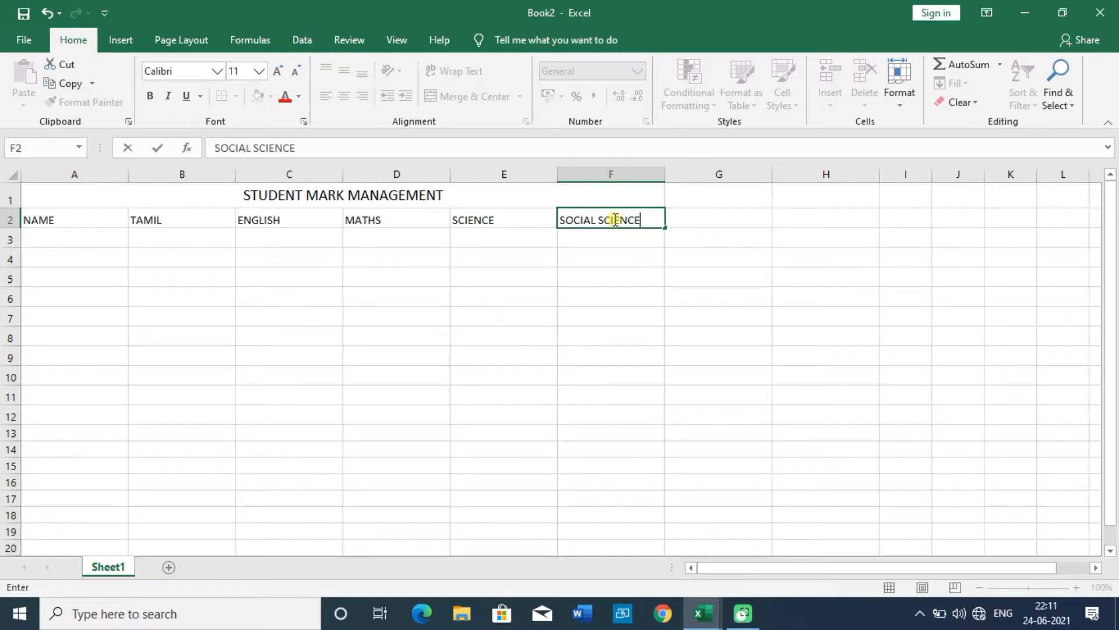
# Step: Enter the headers TOTAL in cell G2 and AVE in cell H2
pyautogui.click(703, 219)
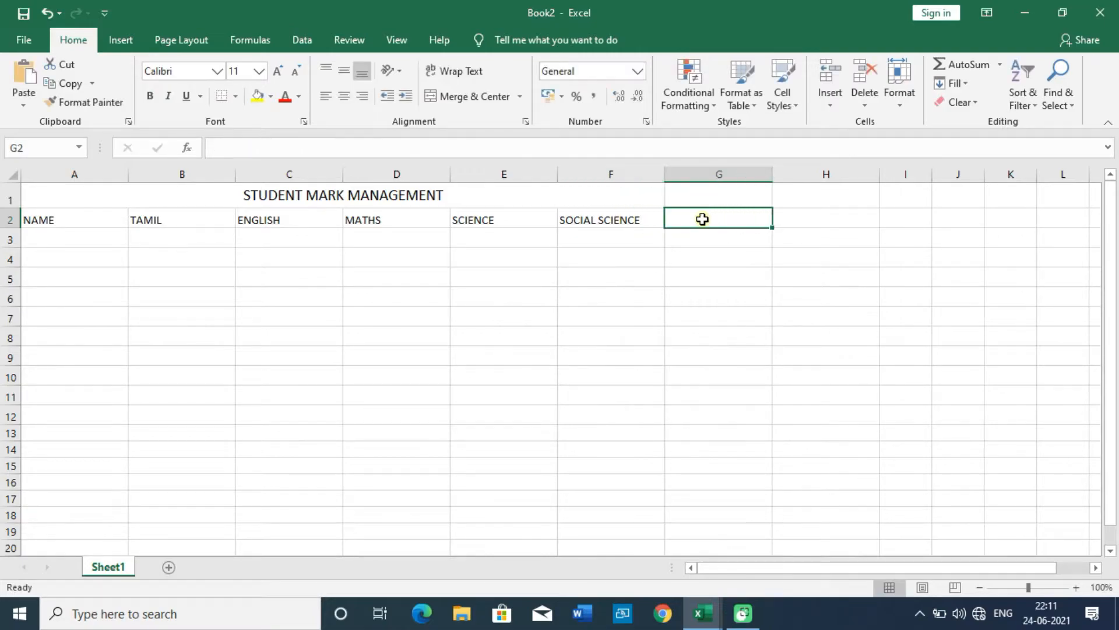
pyautogui.write('TOT')
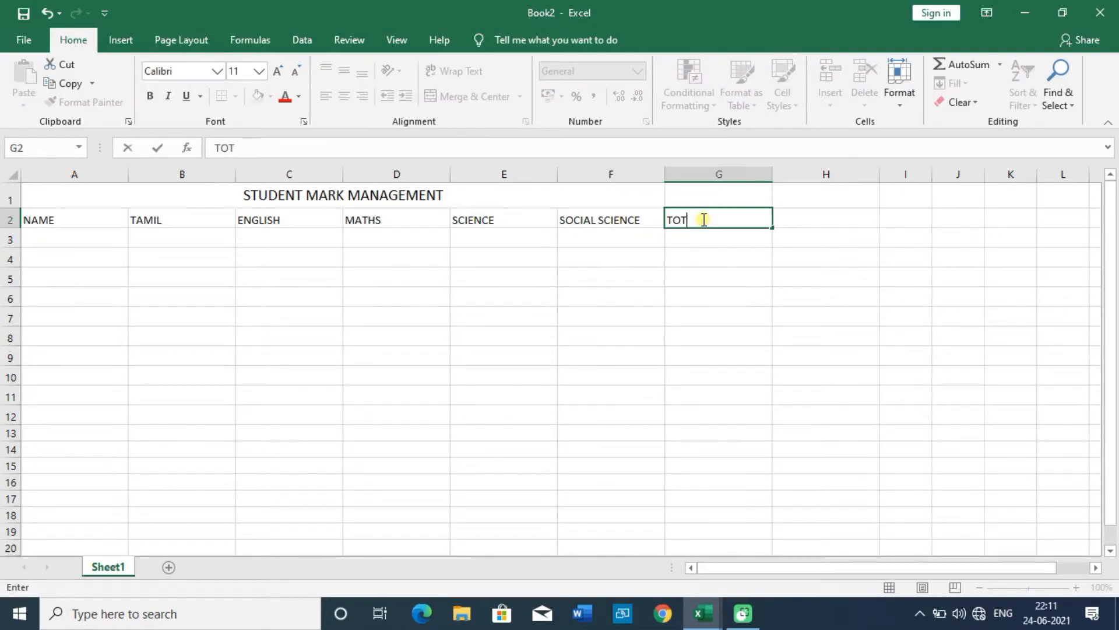
pyautogui.write('AL')
pyautogui.click(807, 223)
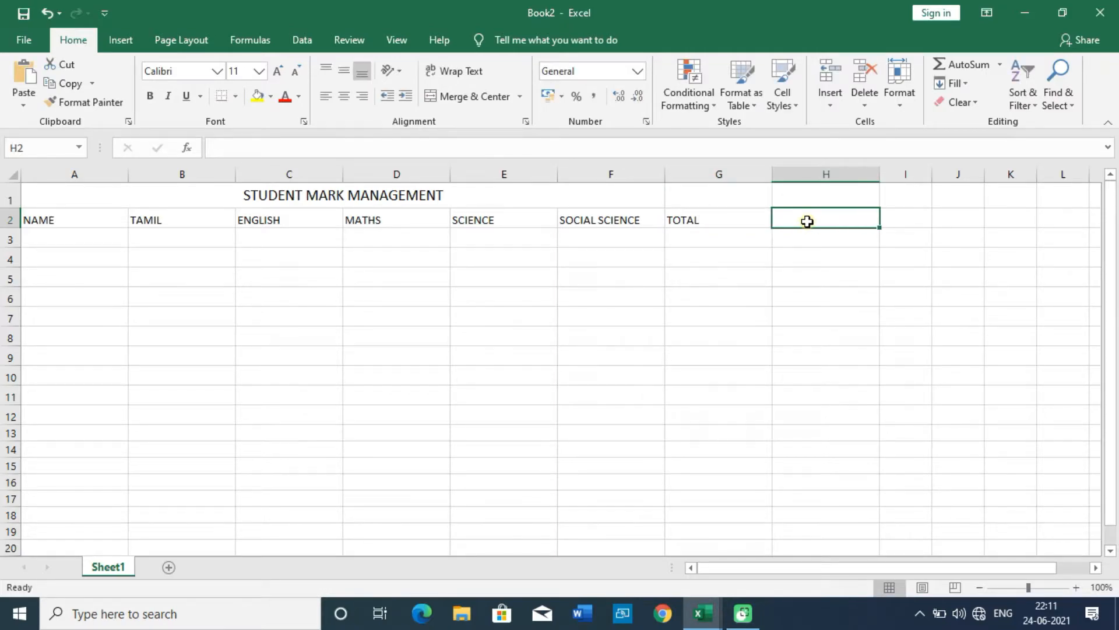
pyautogui.write('AV')
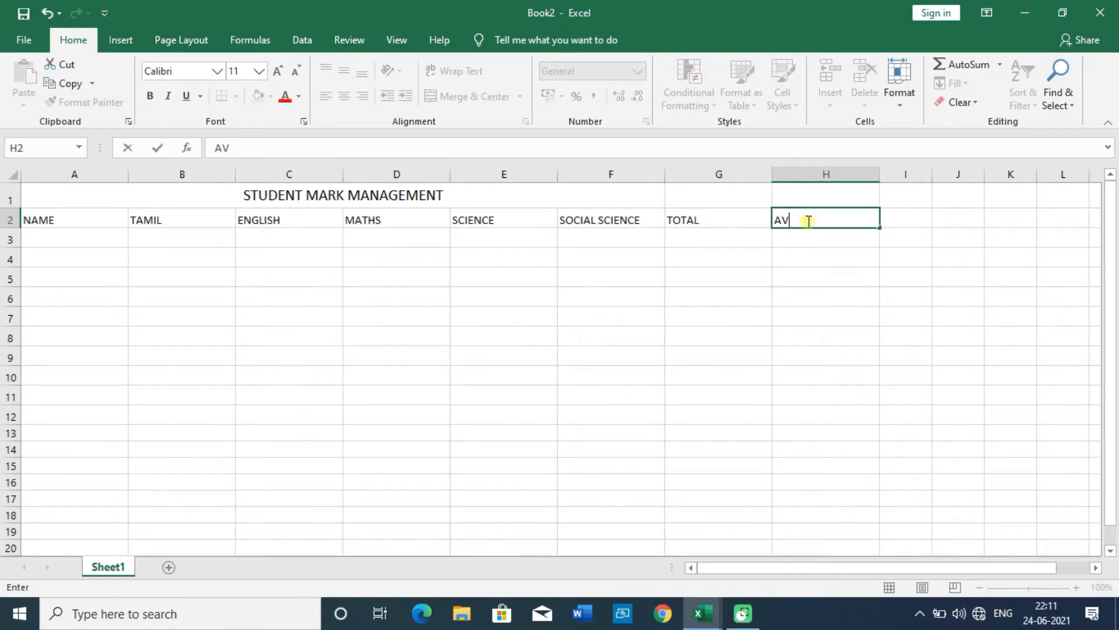
pyautogui.write('E')
pyautogui.click(895, 219)
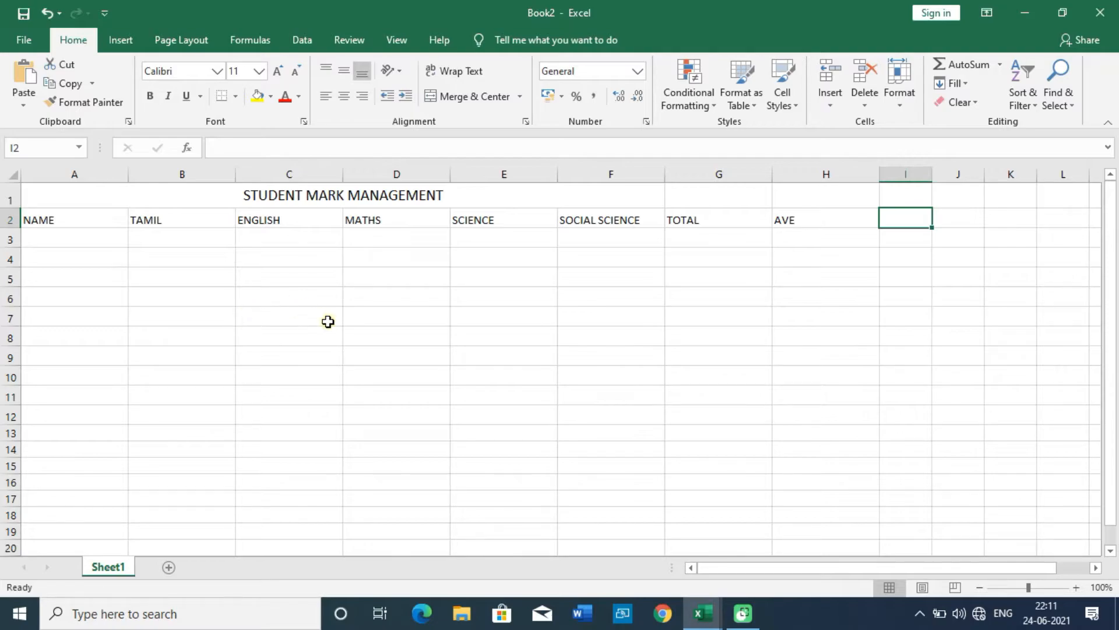
pyautogui.press('alt')
pyautogui.click(401, 339)
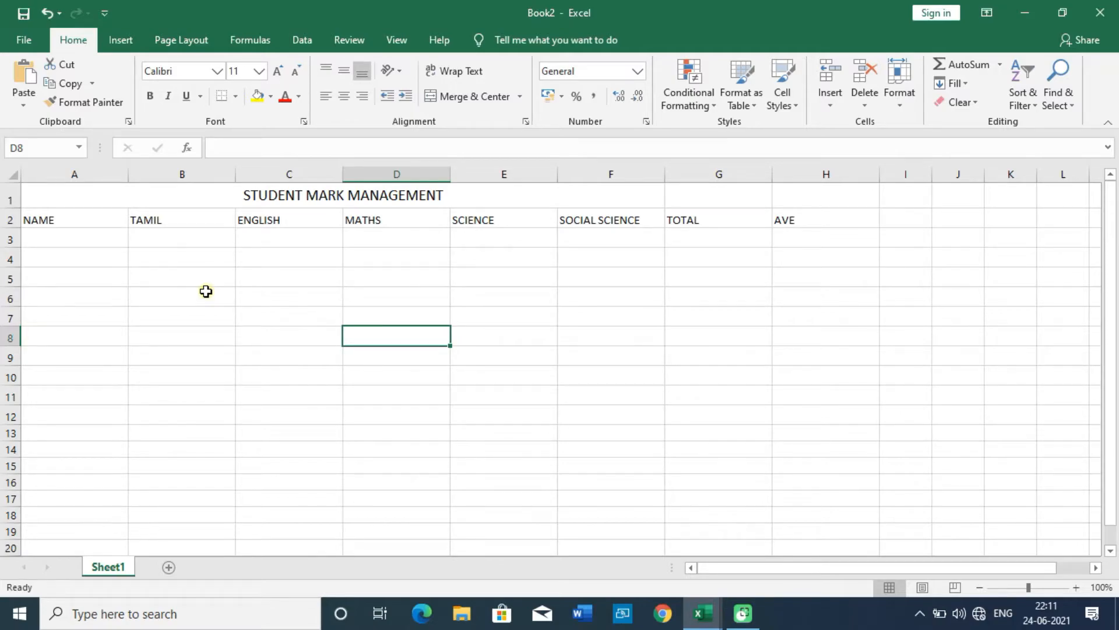
pyautogui.keyDown('ctrl'); pyautogui.click(208, 215); pyautogui.keyUp('ctrl')
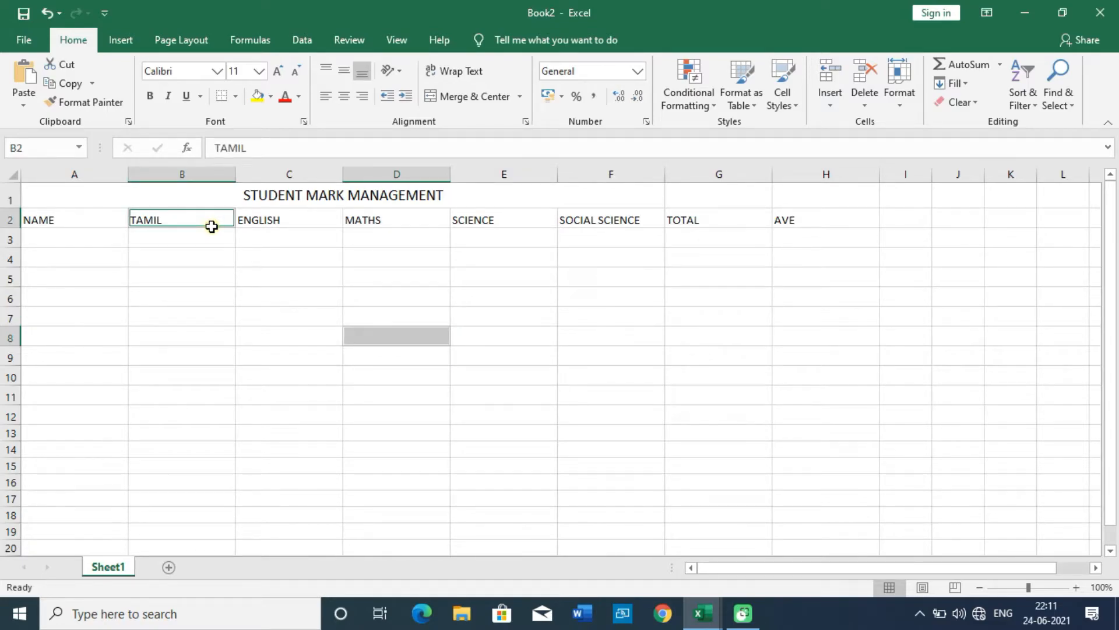
pyautogui.click(201, 279)
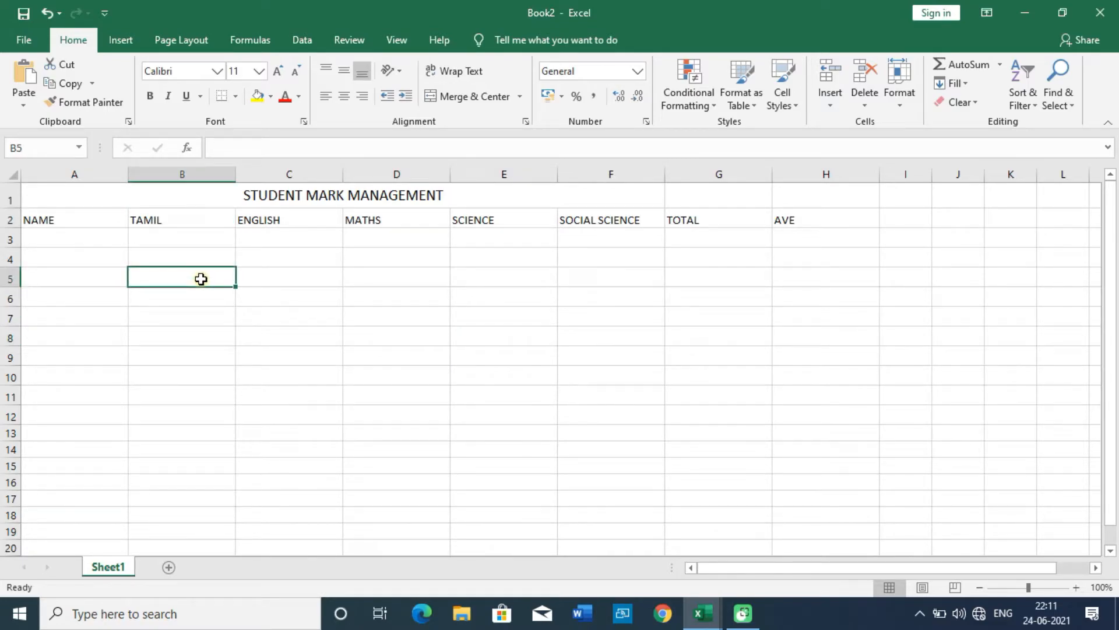
pyautogui.scroll(-2, 201, 279)
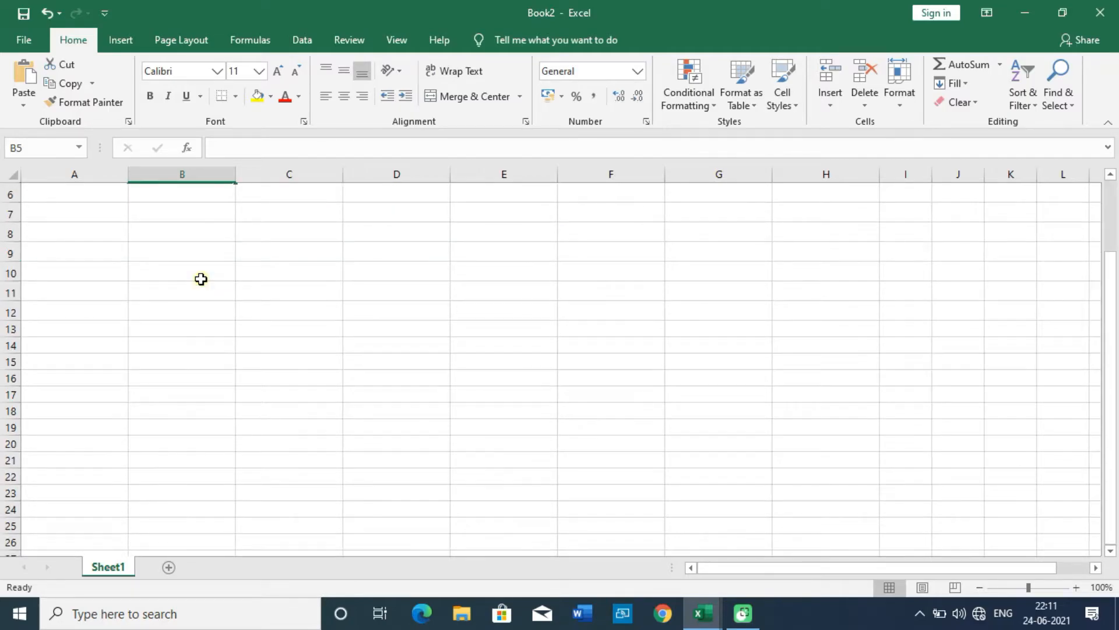
pyautogui.scroll(-2, 201, 279)
pyautogui.scroll(4, 200, 280)
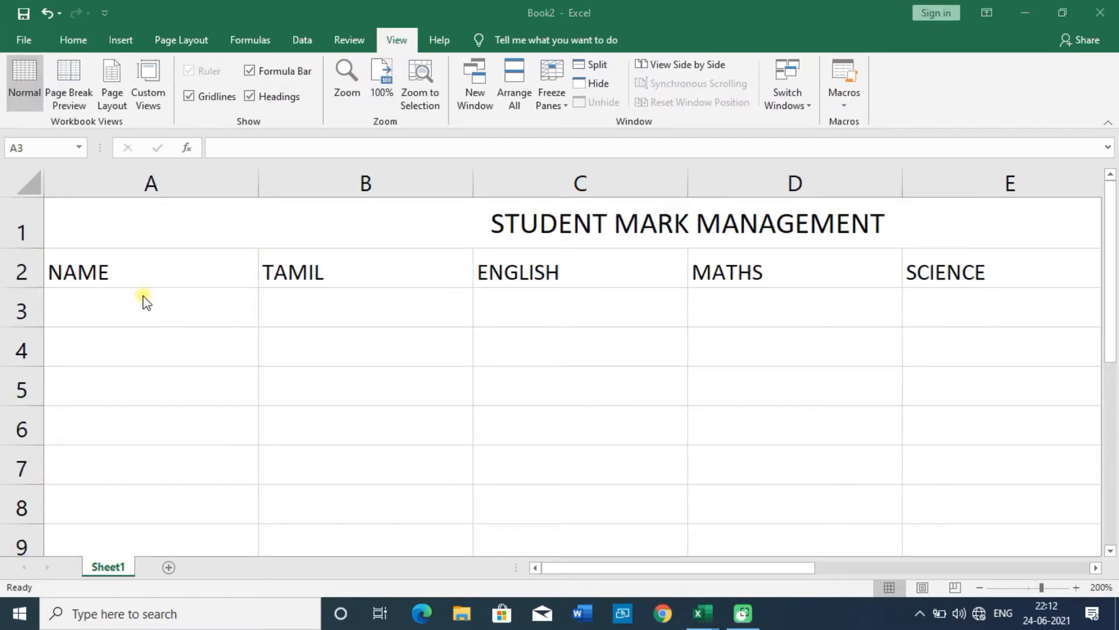
# Step: Fill in the first six students' names in the NAME column, one per cell from A3 to A8
pyautogui.click(143, 295)
pyautogui.write('RAMESH')
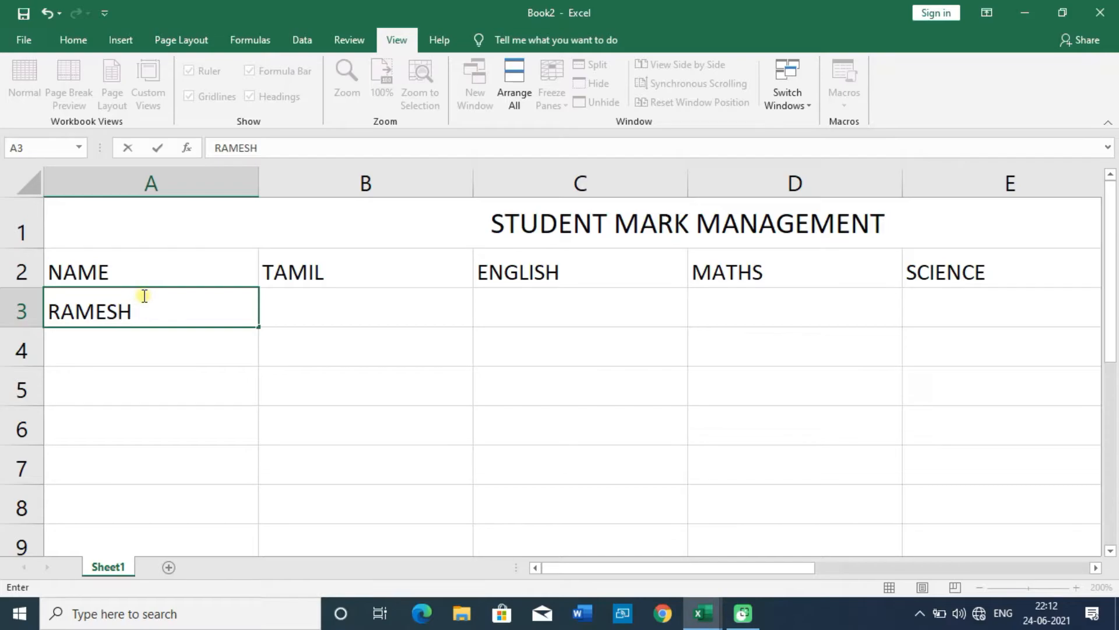
pyautogui.press('Return')
pyautogui.write('SURESH')
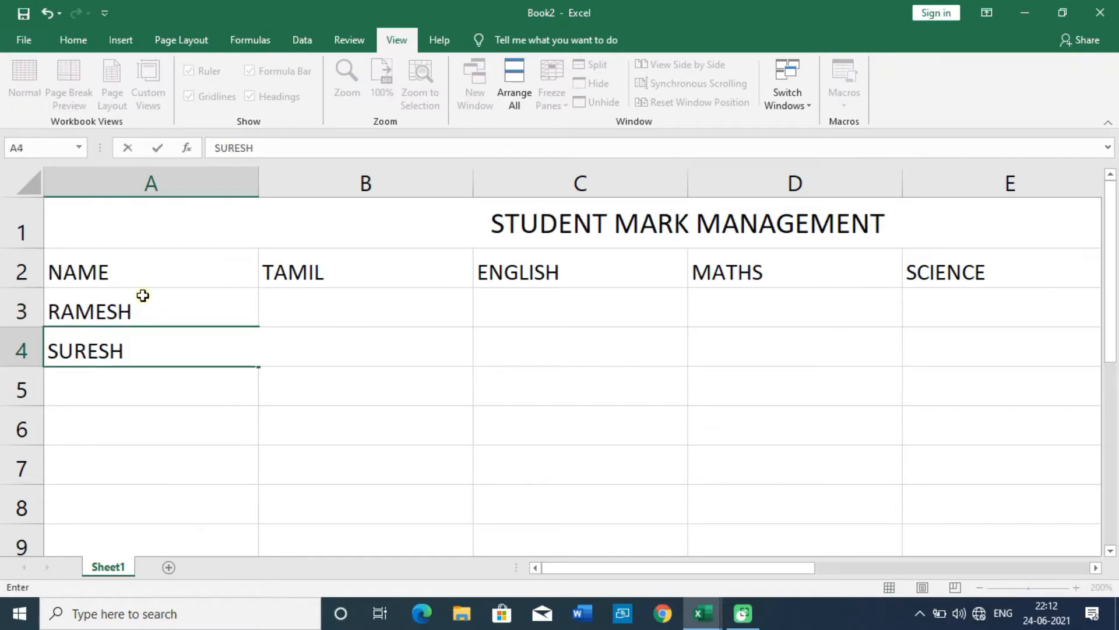
pyautogui.press('Return')
pyautogui.write('SAKTHI')
pyautogui.press('Return')
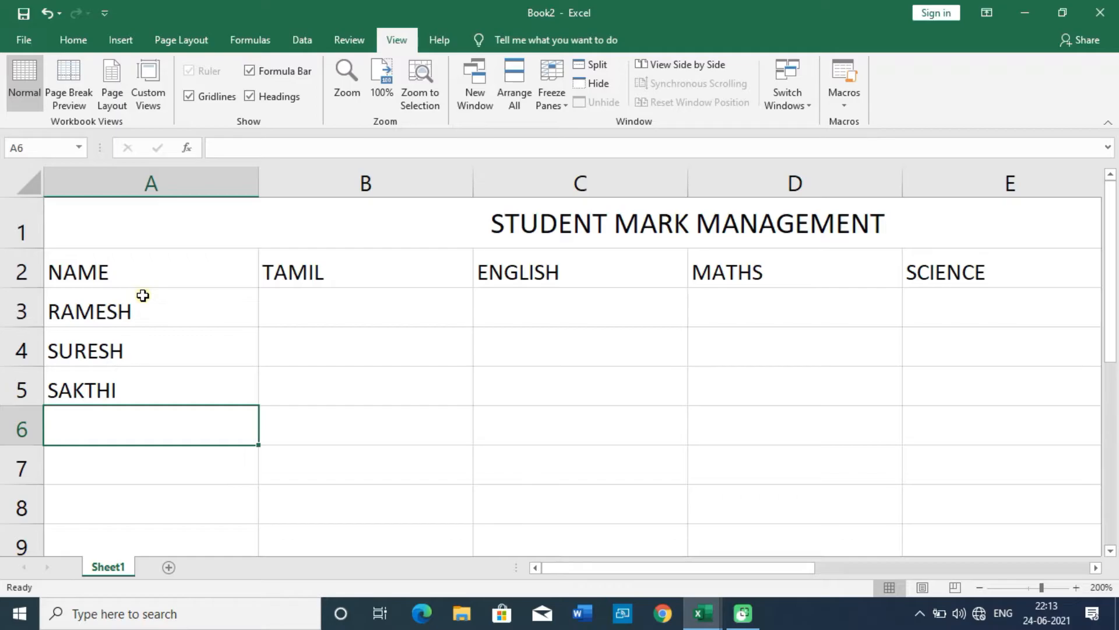
pyautogui.write('RAMAN')
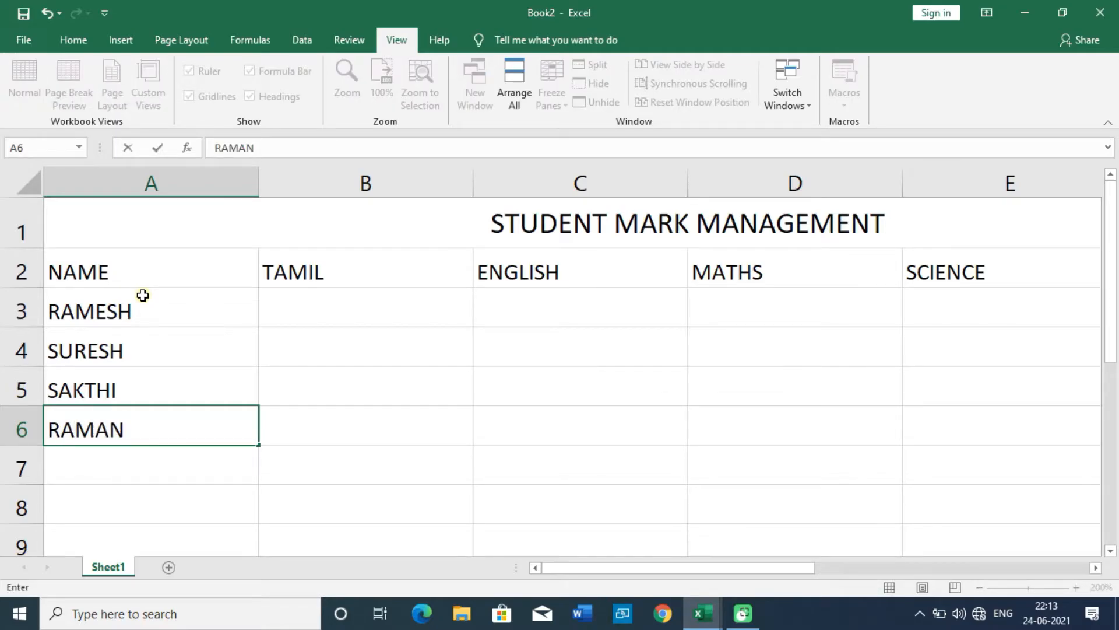
pyautogui.press('Return')
pyautogui.write('BASKAR')
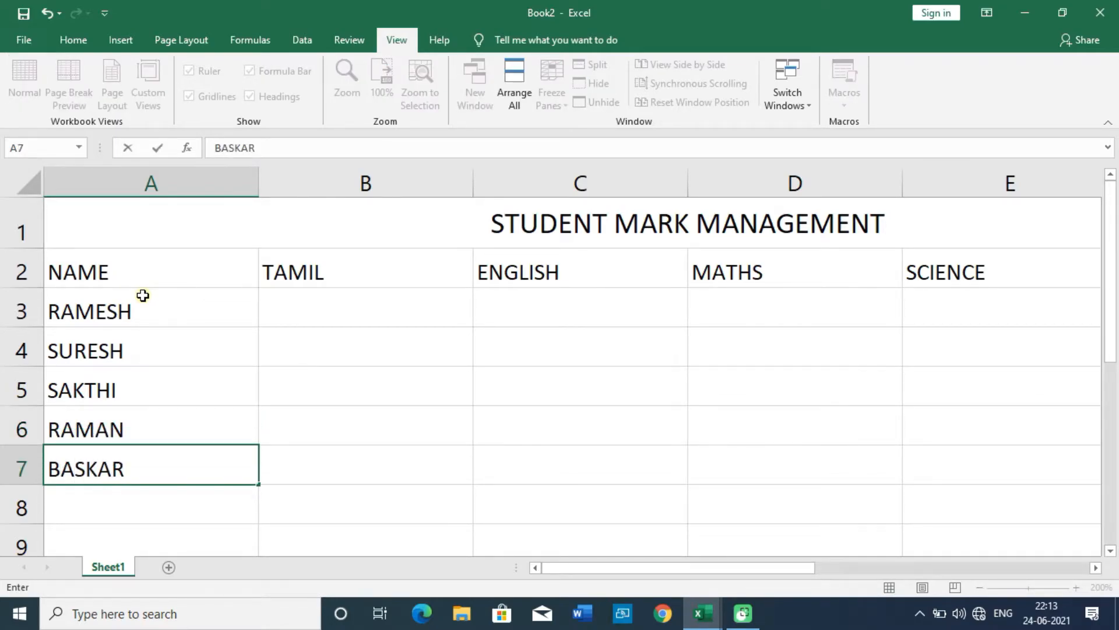
pyautogui.press('Return')
pyautogui.write('BALAJ')
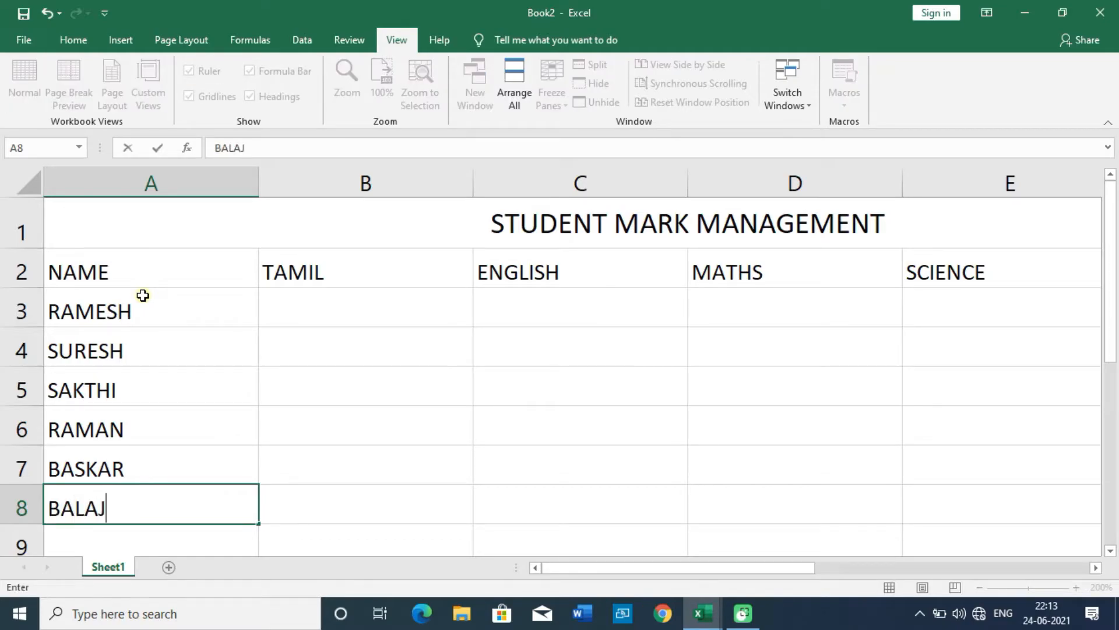
pyautogui.write('I')
pyautogui.press('Return')
# Step: Add five more students' names to the NAME column, one per cell from A9 to A13
pyautogui.write('MAN')
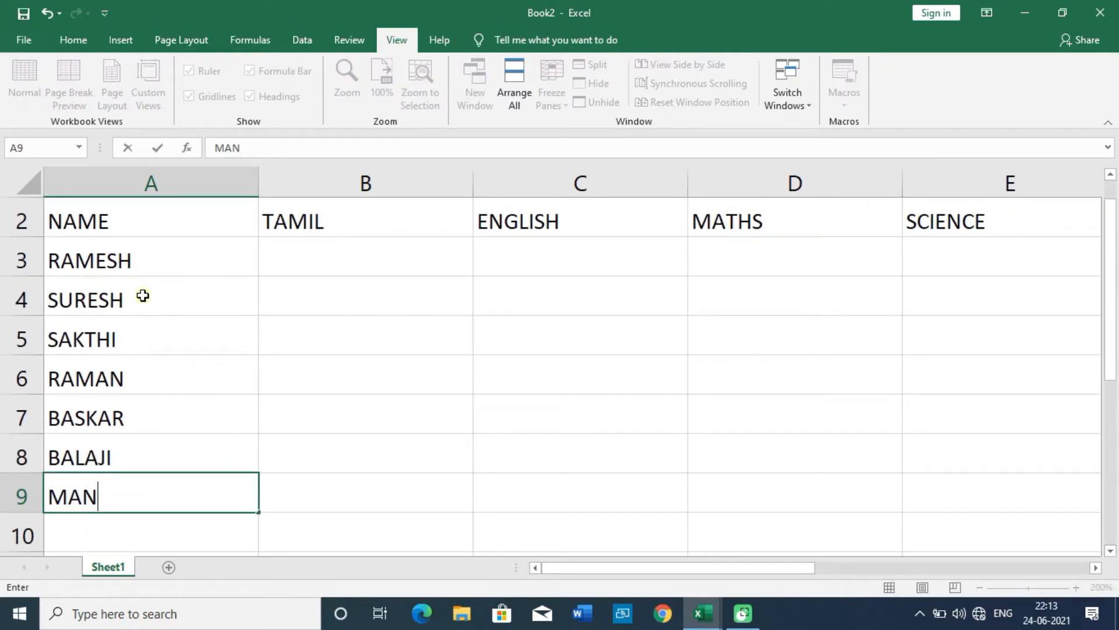
pyautogui.write('I')
pyautogui.press('Return')
pyautogui.write('AZAR')
pyautogui.press('Return')
pyautogui.write('SEKA')
pyautogui.press('Return')
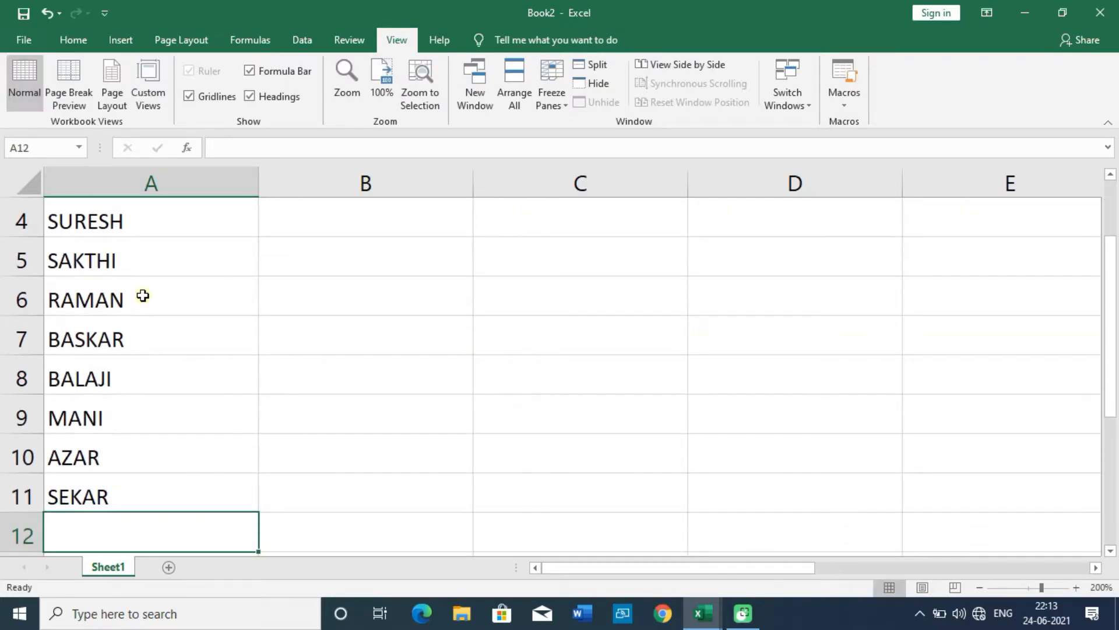
pyautogui.write('ANBU')
pyautogui.press('Return')
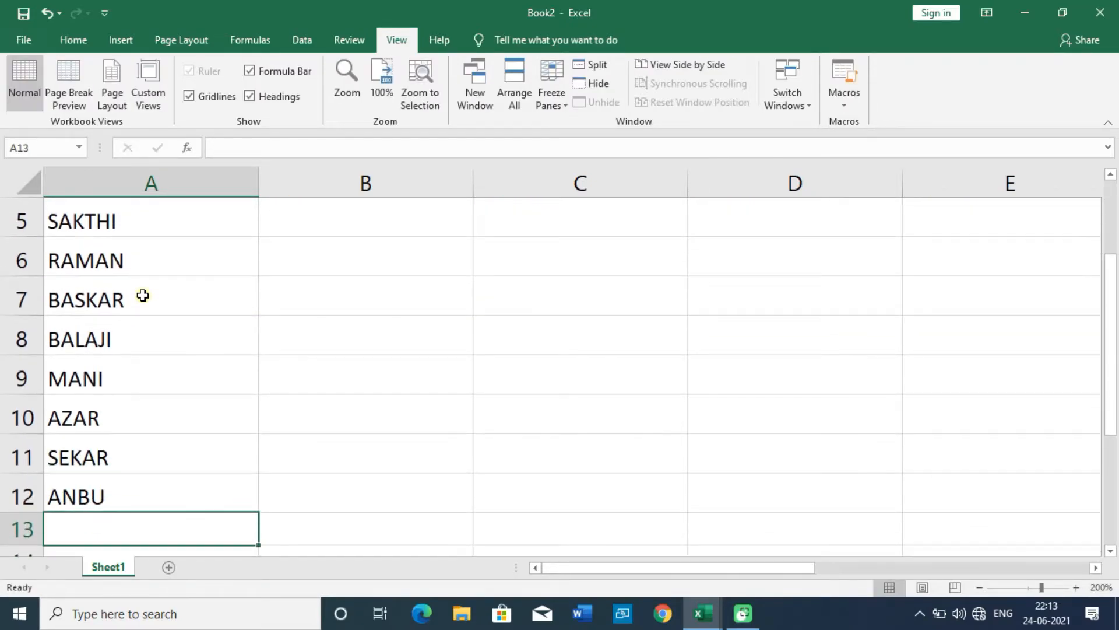
pyautogui.write('RAMYA')
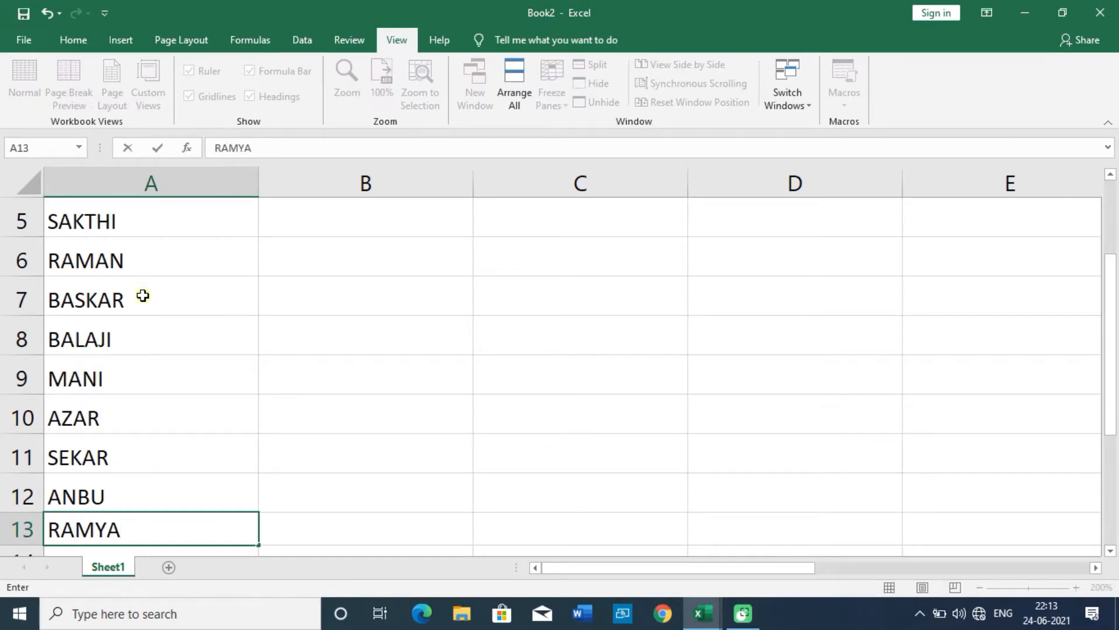
pyautogui.press('Return')
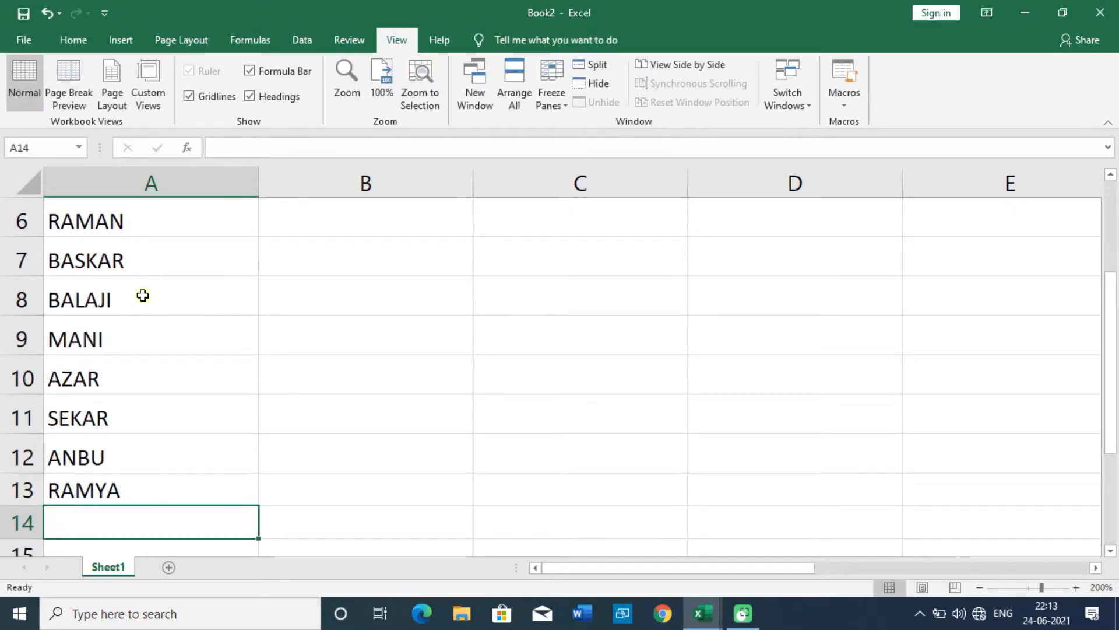
# Step: Add the last two students' names to the NAME column in cells A14 and A15
pyautogui.write('ABI')
pyautogui.press('Return')
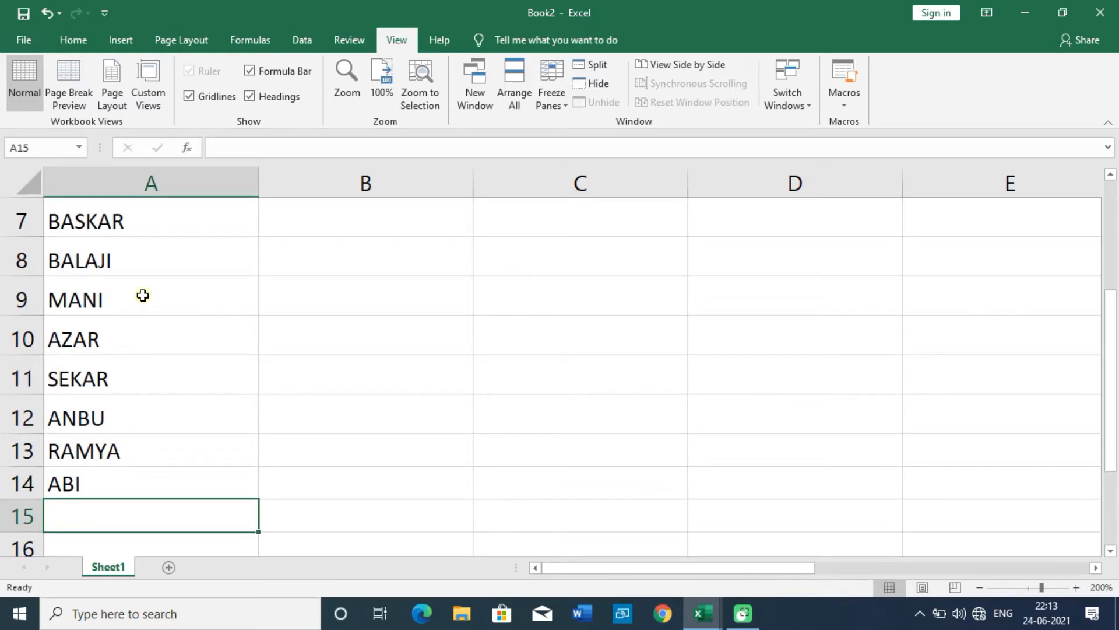
pyautogui.write('PRAVIN')
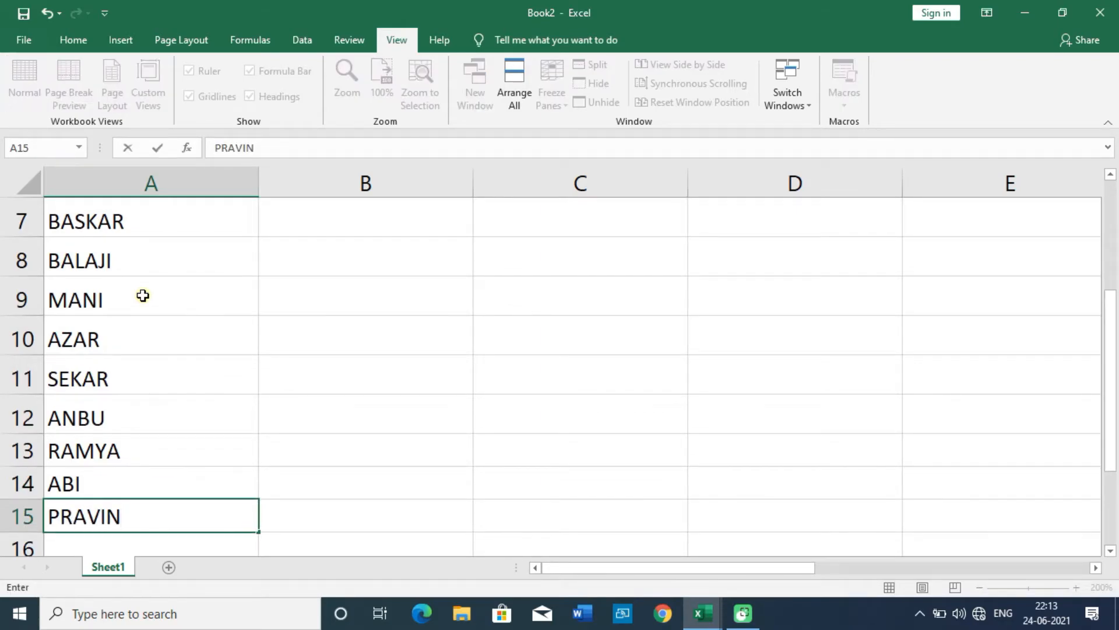
pyautogui.press('Up')
# Step: Enter the first student's marks 87, 98, 97, 79 and 87 in cells B3 to F3
pyautogui.press('Up')
pyautogui.press('Up')
pyautogui.hotkey('ctrl', 'Home')
pyautogui.press('Down')
pyautogui.press('Down')
pyautogui.press('Right')
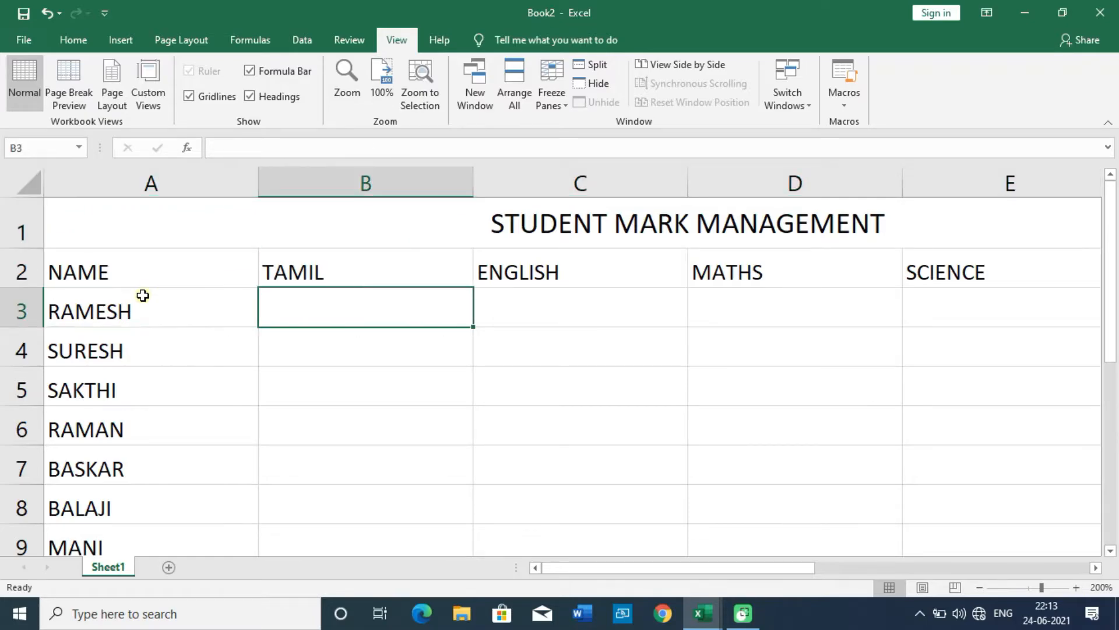
pyautogui.write('87')
pyautogui.press('Tab')
pyautogui.write('98')
pyautogui.press('Tab')
pyautogui.write('97')
pyautogui.press('Tab')
pyautogui.write('79')
pyautogui.press('Tab')
pyautogui.write('87')
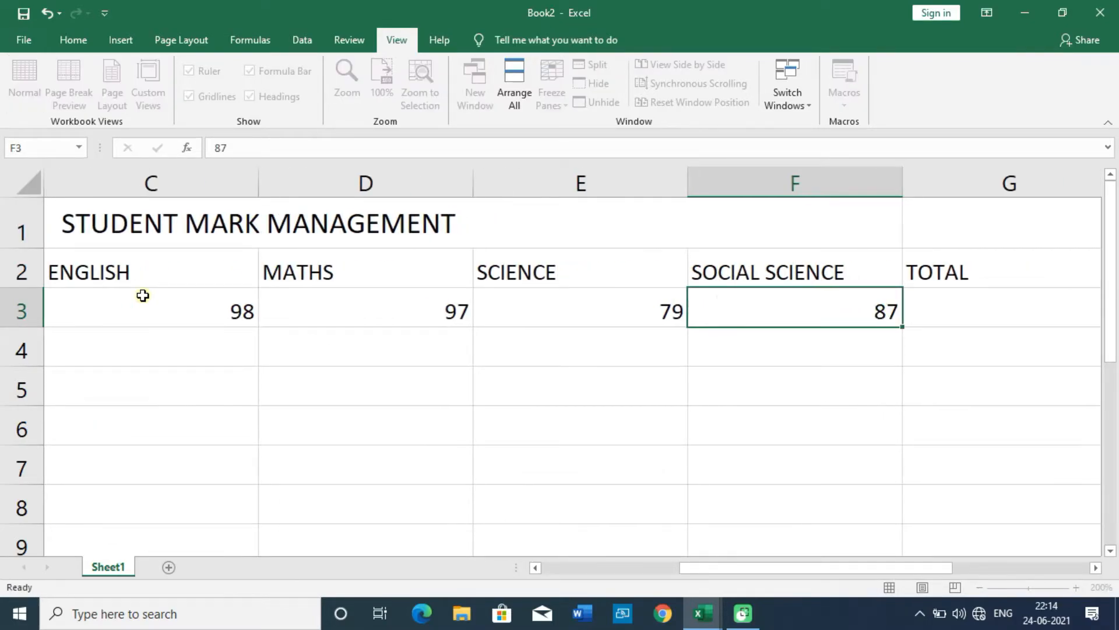
pyautogui.press('Return')
# Step: Enter the second student's marks 43, 64, 32, 23 and 87 in cells B4 to F4
pyautogui.write('43')
pyautogui.press('Tab')
pyautogui.write('64')
pyautogui.press('Tab')
pyautogui.write('32')
pyautogui.press('Tab')
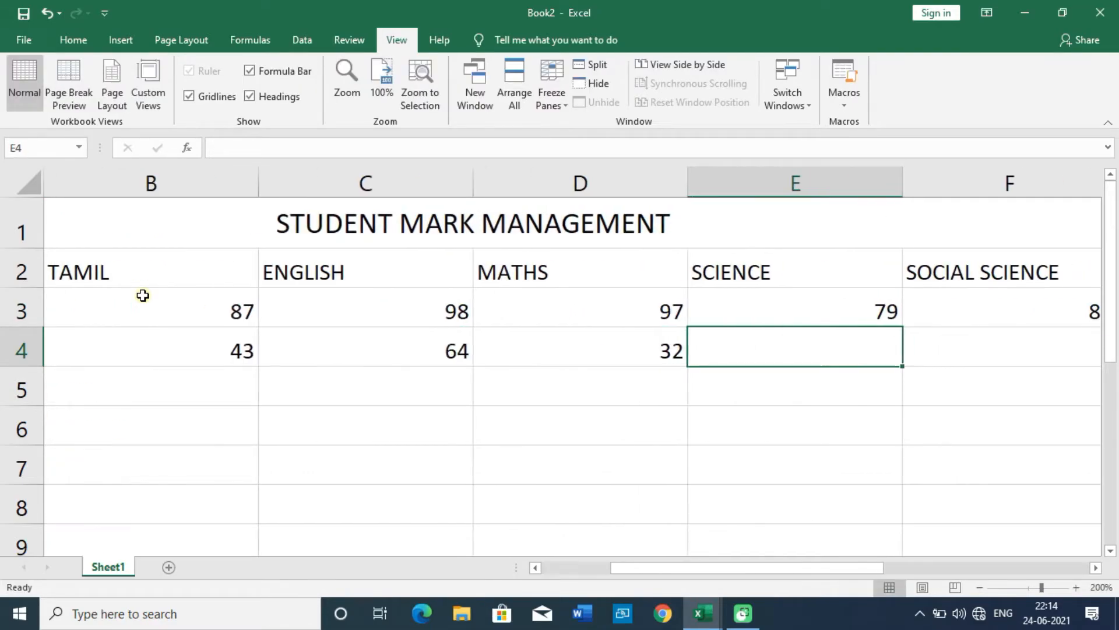
pyautogui.write('23')
pyautogui.press('Tab')
pyautogui.write('87')
pyautogui.press('Return')
# Step: Enter the third student's marks 65, 34, 43, 76 and 49 in cells B5 to F5
pyautogui.press('Tab')
pyautogui.write('65')
pyautogui.press('Tab')
pyautogui.write('34')
pyautogui.press('Tab')
pyautogui.write('43')
pyautogui.press('Tab')
pyautogui.write('76')
pyautogui.press('Tab')
pyautogui.write('4')
pyautogui.press('Return')
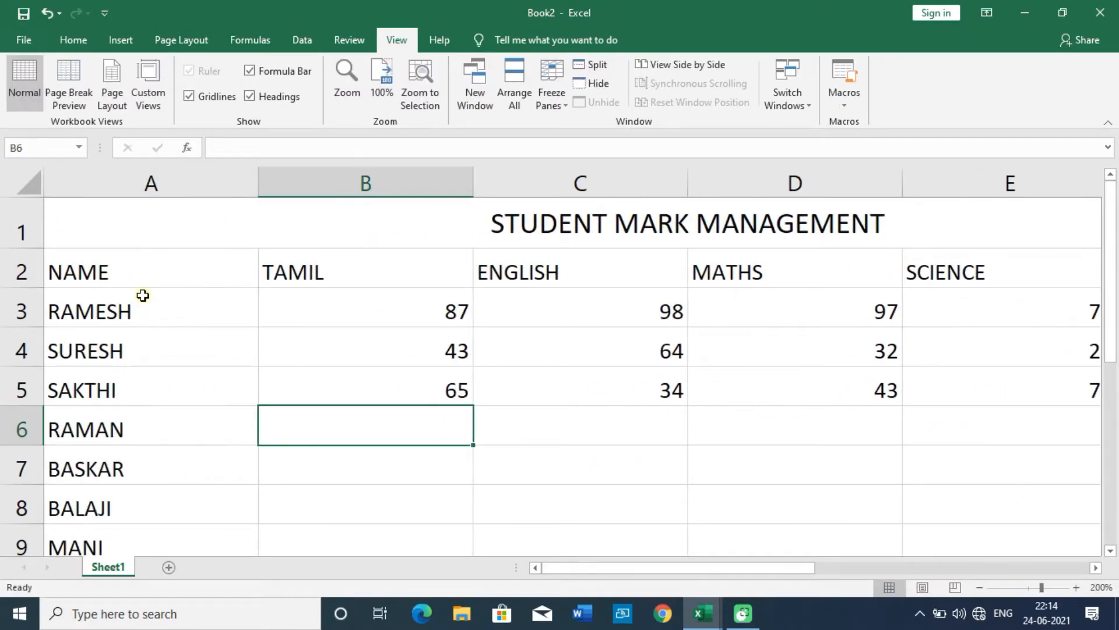
# Step: Enter the fourth student's marks 76, 88, 87, 78 and 69 in cells B6 to F6
pyautogui.write('76')
pyautogui.press('Tab')
pyautogui.write('88')
pyautogui.press('Tab')
pyautogui.write('87')
pyautogui.press('Tab')
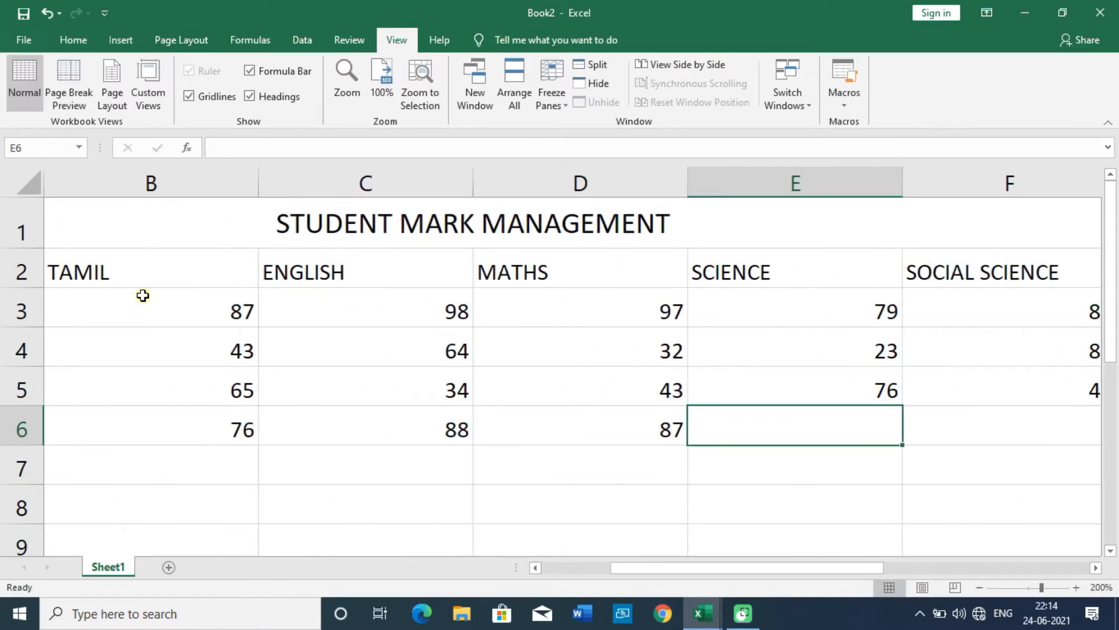
pyautogui.write('78')
pyautogui.press('Tab')
pyautogui.write('69')
pyautogui.press('Tab')
pyautogui.press('Return')
# Step: Enter the marks 90, 78, 87 and 67 in cells C7 to F7, and fill in 78 in cell B7
pyautogui.press('Right')
pyautogui.press('Right')
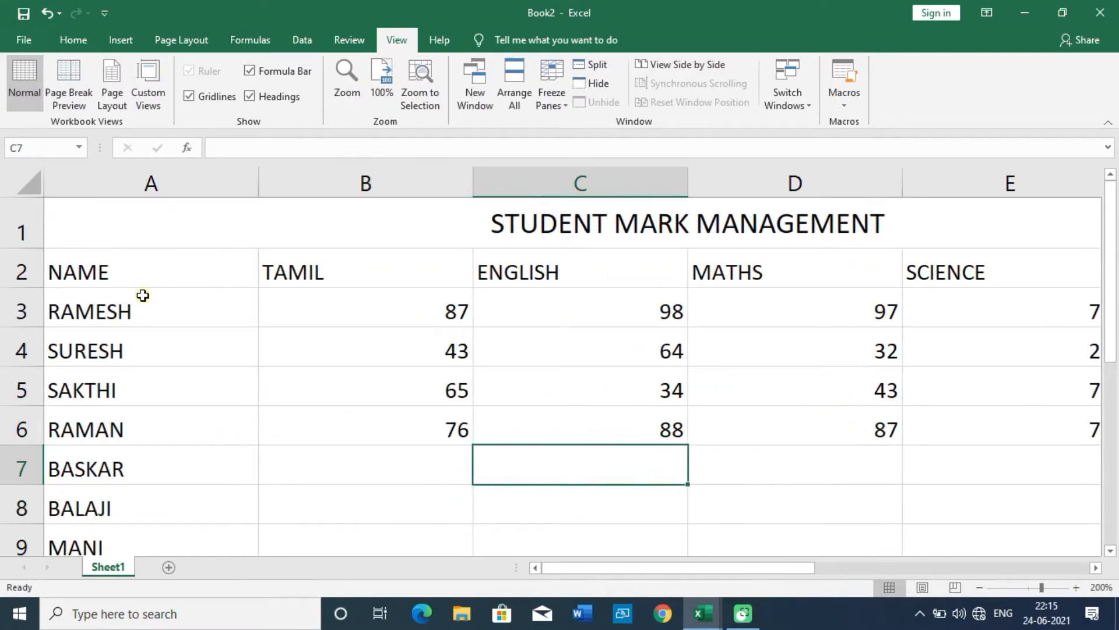
pyautogui.write('90')
pyautogui.press('Tab')
pyautogui.write('78')
pyautogui.press('Tab')
pyautogui.write('87')
pyautogui.press('Tab')
pyautogui.write('67')
pyautogui.press('Tab')
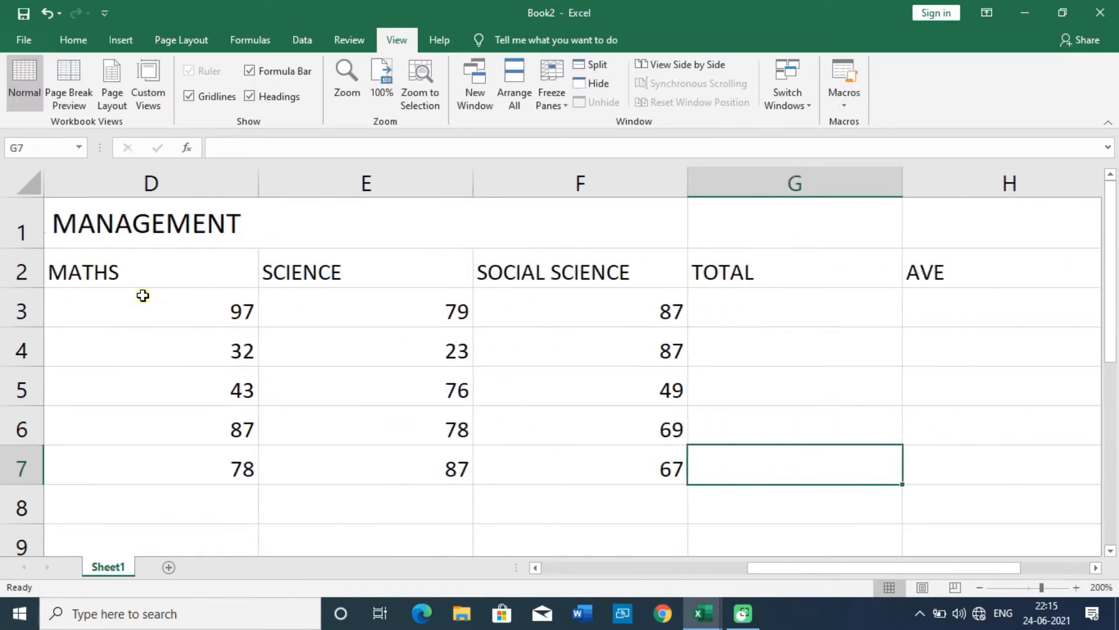
pyautogui.press('Return')
pyautogui.click(400, 469)
pyautogui.write('78')
pyautogui.press('Return')
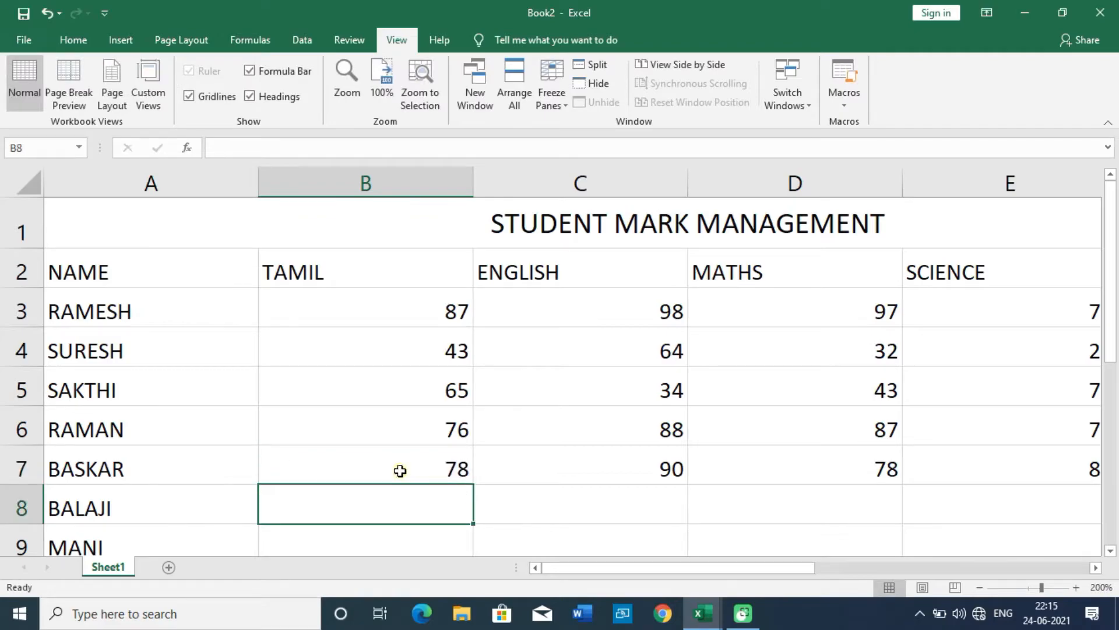
# Step: Enter the sixth student's marks 98, 87, 46, 87 and 77 in cells B8 to F8
pyautogui.write('98')
pyautogui.press('Tab')
pyautogui.write('87')
pyautogui.press('Tab')
pyautogui.write('46')
pyautogui.press('Tab')
pyautogui.write('87')
pyautogui.press('Tab')
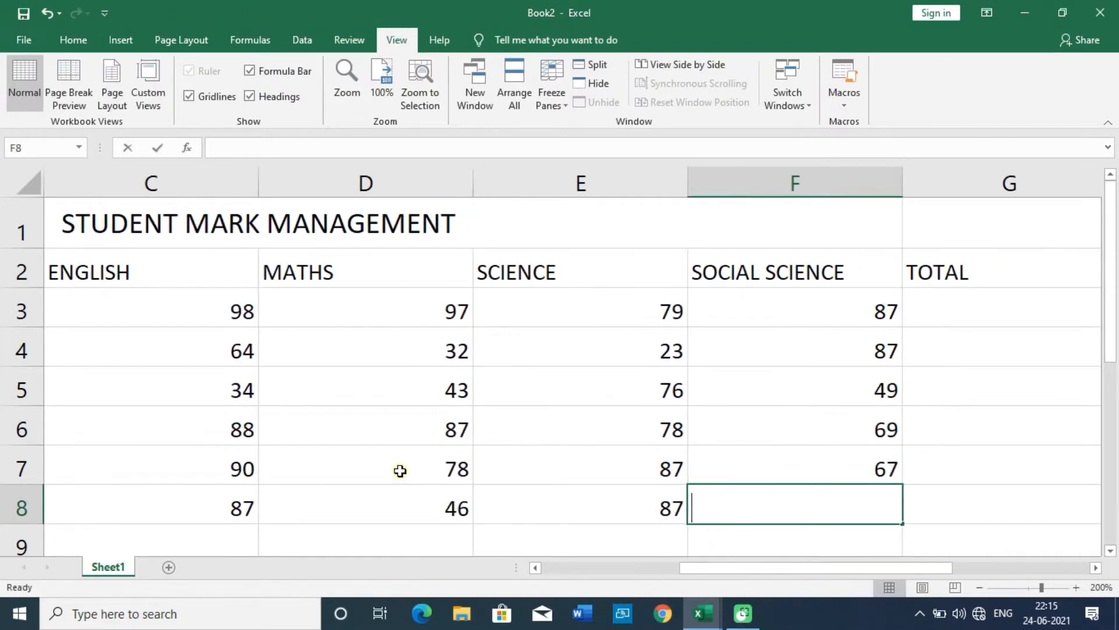
pyautogui.write('77')
pyautogui.press('Tab')
pyautogui.press('Return')
# Step: Enter the seventh student's marks 75, 88, 63, 75 and 46 in cells B9 to F9
pyautogui.press('Home')
pyautogui.press('Right')
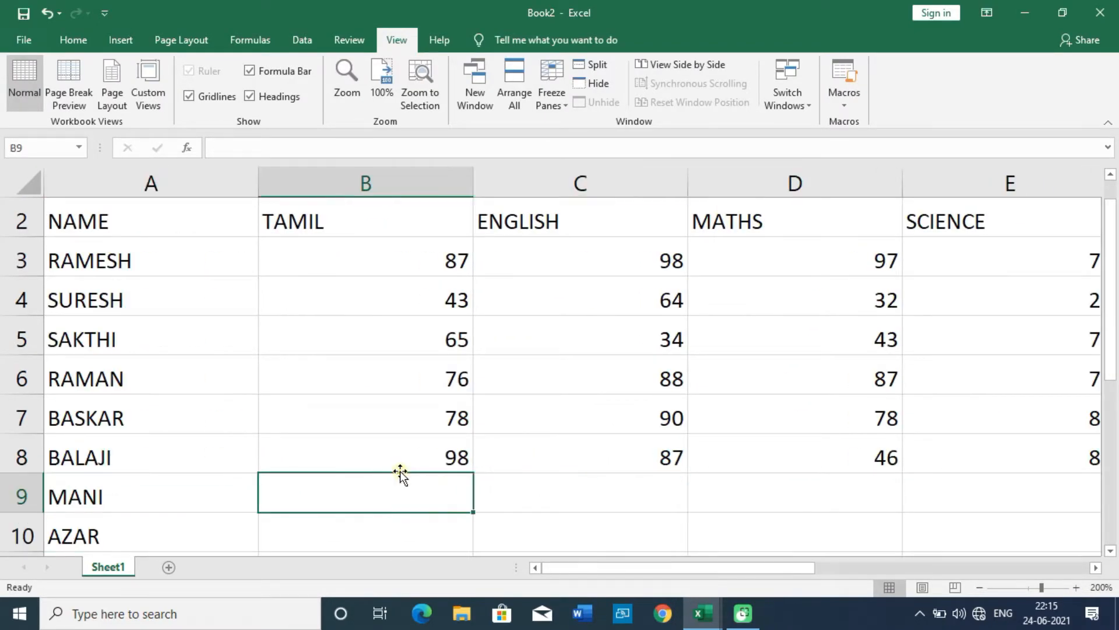
pyautogui.write('75')
pyautogui.press('Tab')
pyautogui.write('88')
pyautogui.press('Tab')
pyautogui.write('63')
pyautogui.press('Tab')
pyautogui.write('75')
pyautogui.press('Tab')
pyautogui.write('46')
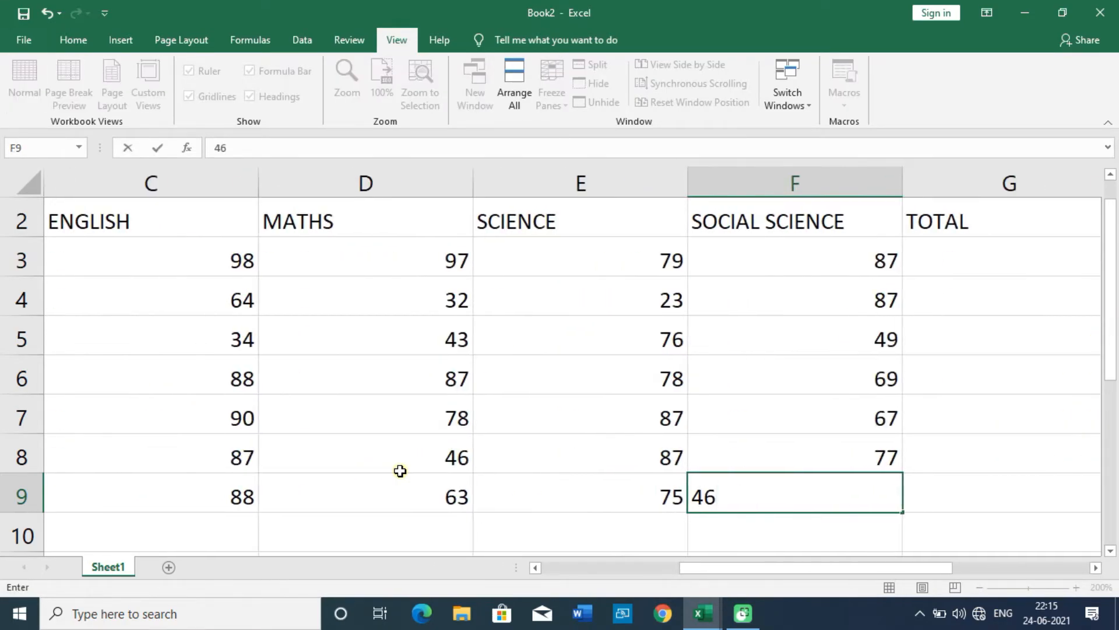
pyautogui.press('Return')
# Step: Enter the eighth student's marks 35, 32, 45, 24 and 43 in cells B10 to F10
pyautogui.press('Home')
pyautogui.press('Right')
pyautogui.write('35')
pyautogui.press('Tab')
pyautogui.write('32')
pyautogui.press('Tab')
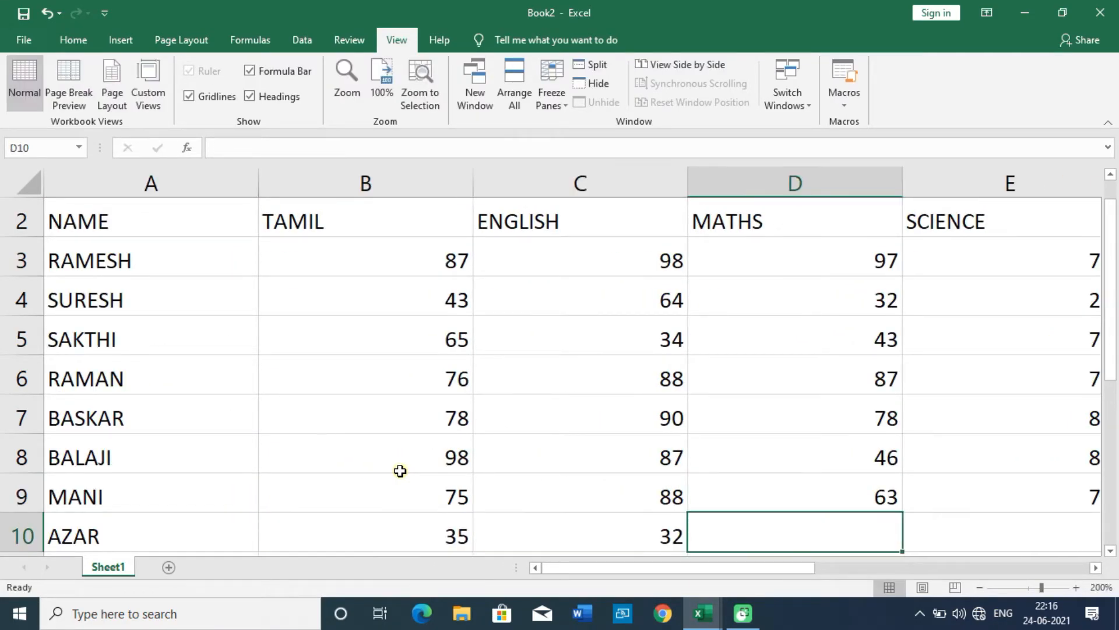
pyautogui.write('45')
pyautogui.press('Tab')
pyautogui.write('24')
pyautogui.press('Right')
pyautogui.write('78')
pyautogui.press('BackSpace')
pyautogui.press('BackSpace')
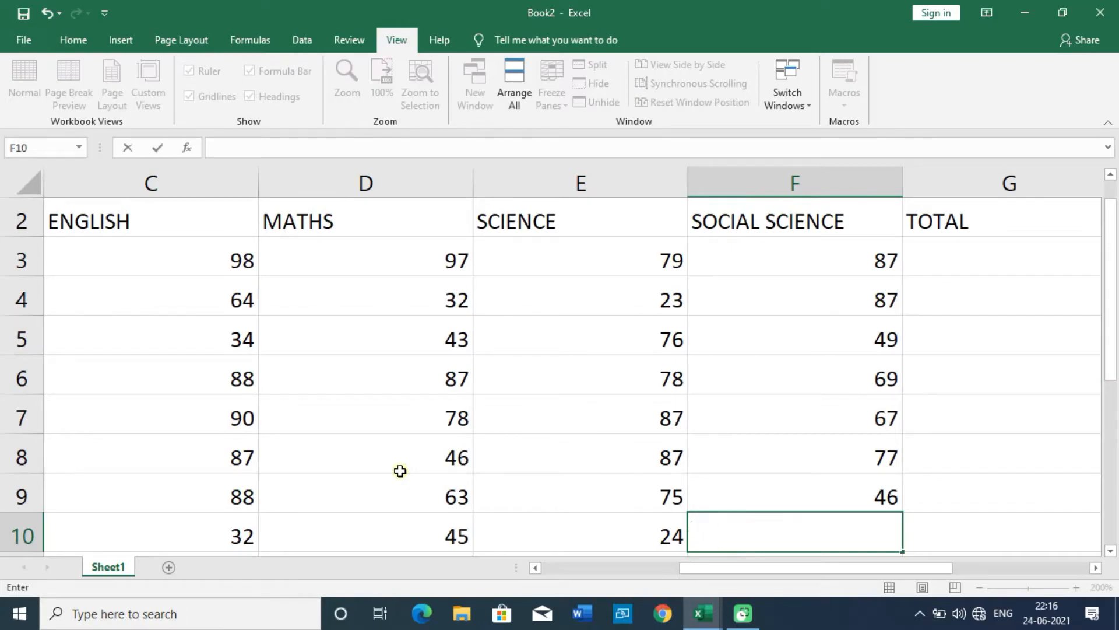
pyautogui.write('43')
pyautogui.press('Down')
# Step: Enter the ninth student's marks 67, 43, 23, 67 and 55 in cells B11 to F11
pyautogui.press('Down')
pyautogui.press('Left')
pyautogui.press('Left')
pyautogui.press('Left')
pyautogui.press('Left')
pyautogui.press('Left')
pyautogui.press('Up')
pyautogui.press('Right')
pyautogui.write('67')
pyautogui.press('Tab')
pyautogui.write('43')
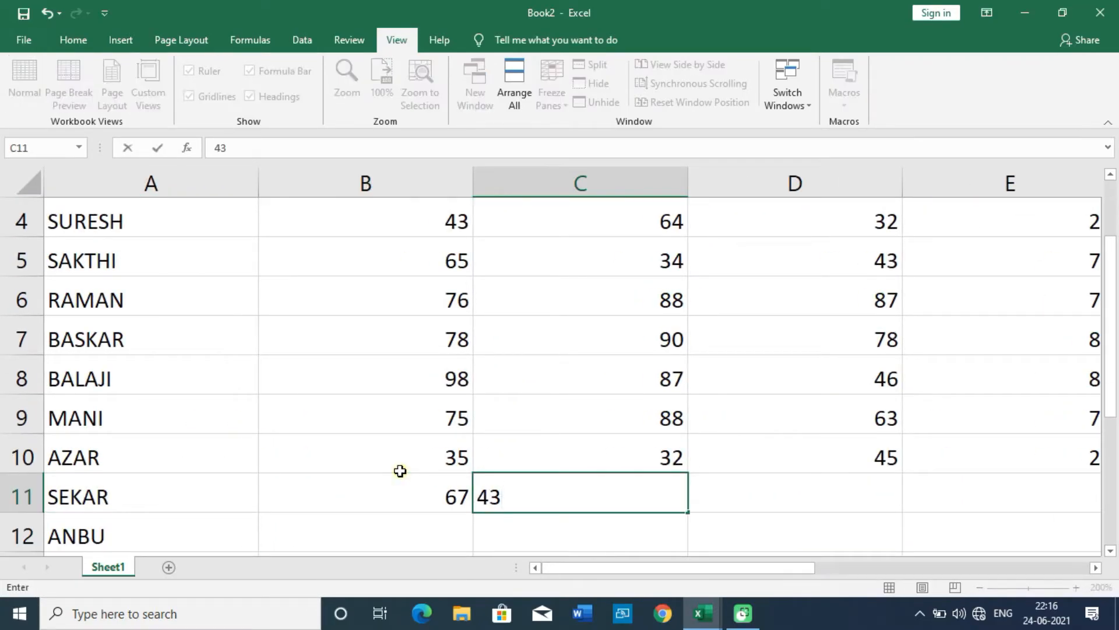
pyautogui.press('Tab')
pyautogui.write('23')
pyautogui.press('Tab')
pyautogui.write('6755')
pyautogui.press('Return')
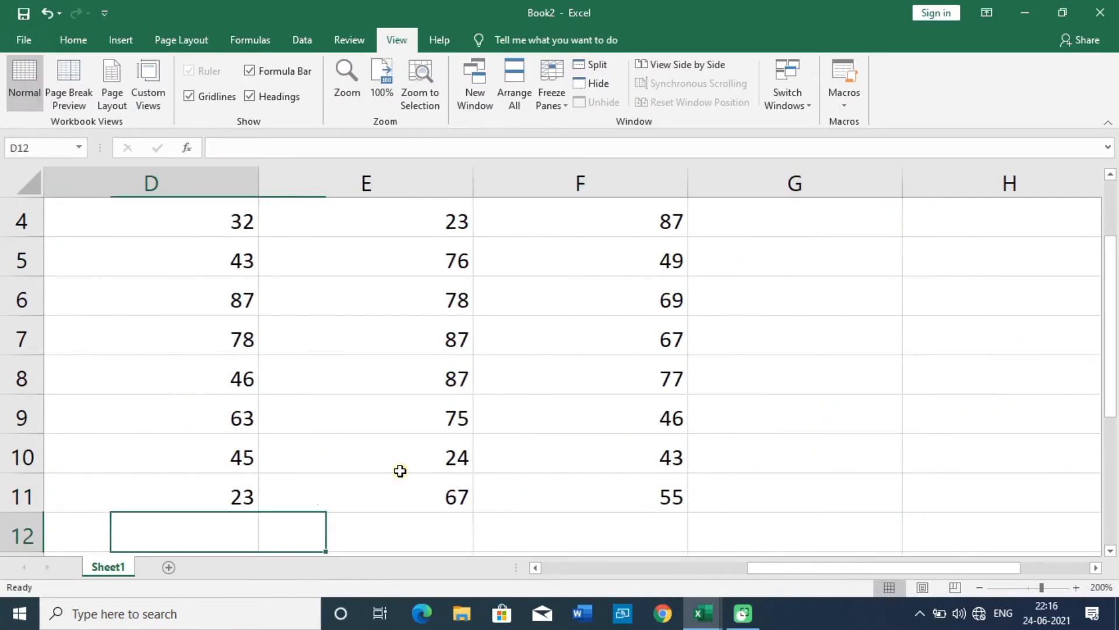
# Step: Enter the tenth student's marks 76, 77, 66, 66 and 34 in cells B12 to F12
pyautogui.write('76')
pyautogui.press('Tab')
pyautogui.write('77')
pyautogui.press('Tab')
pyautogui.write('66')
pyautogui.press('Tab')
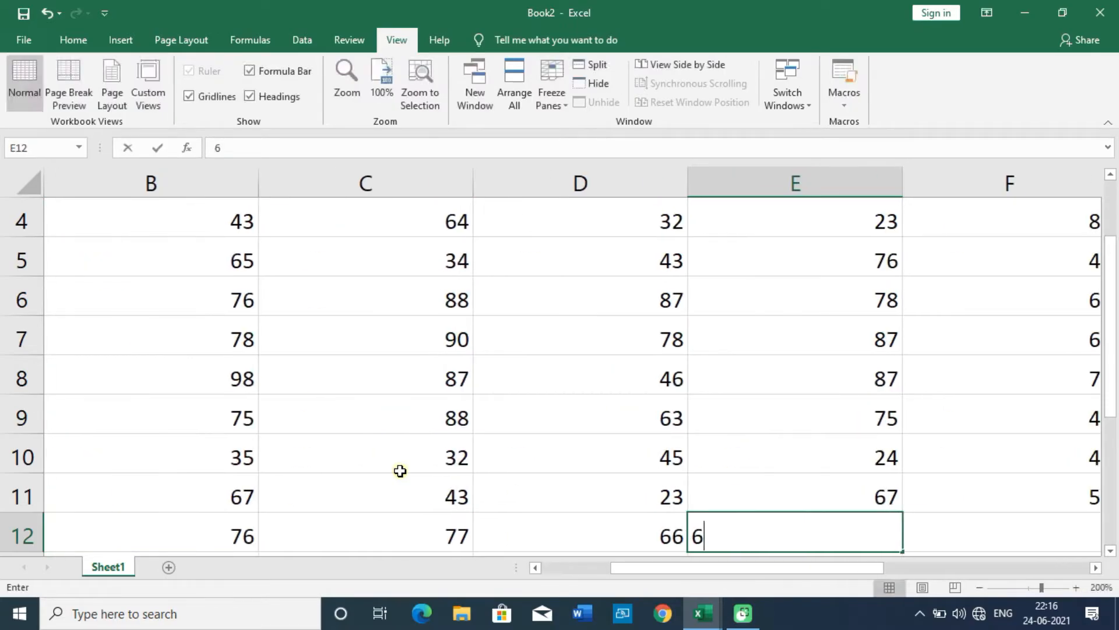
pyautogui.write('66\t34')
pyautogui.press('Tab')
pyautogui.press('Down')
# Step: Enter the eleventh student's marks 96, 56, 98, 75 and 56 in cells B13 to F13
pyautogui.press('Home')
pyautogui.press('Tab')
pyautogui.write('96')
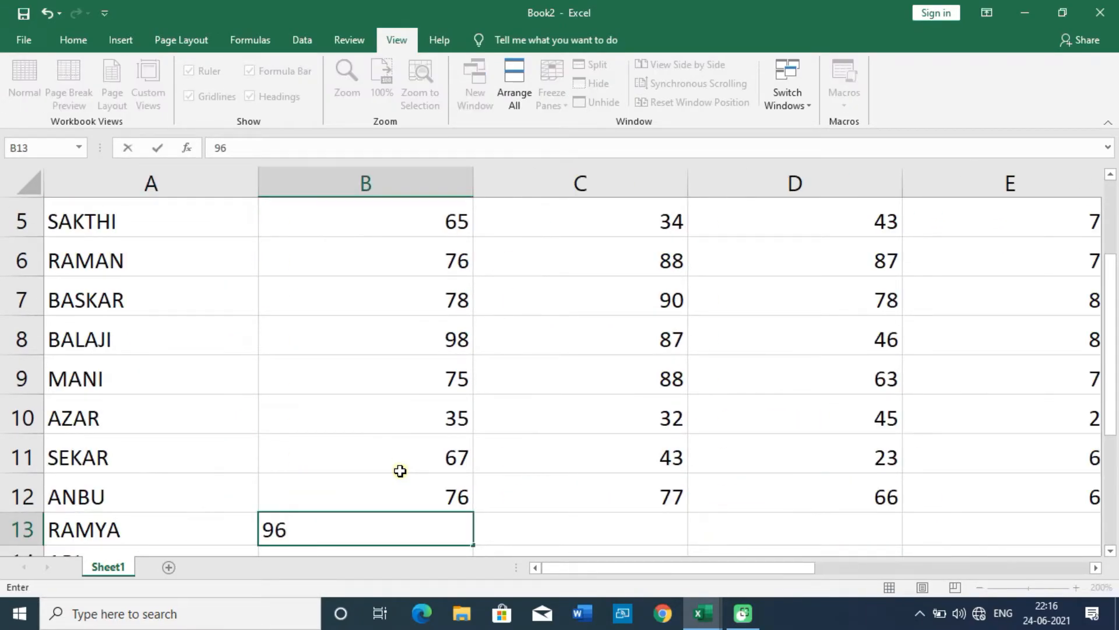
pyautogui.press('Tab')
pyautogui.write('56')
pyautogui.press('Tab')
pyautogui.write('98\t75')
pyautogui.press('Tab')
pyautogui.write('56')
pyautogui.press('Down')
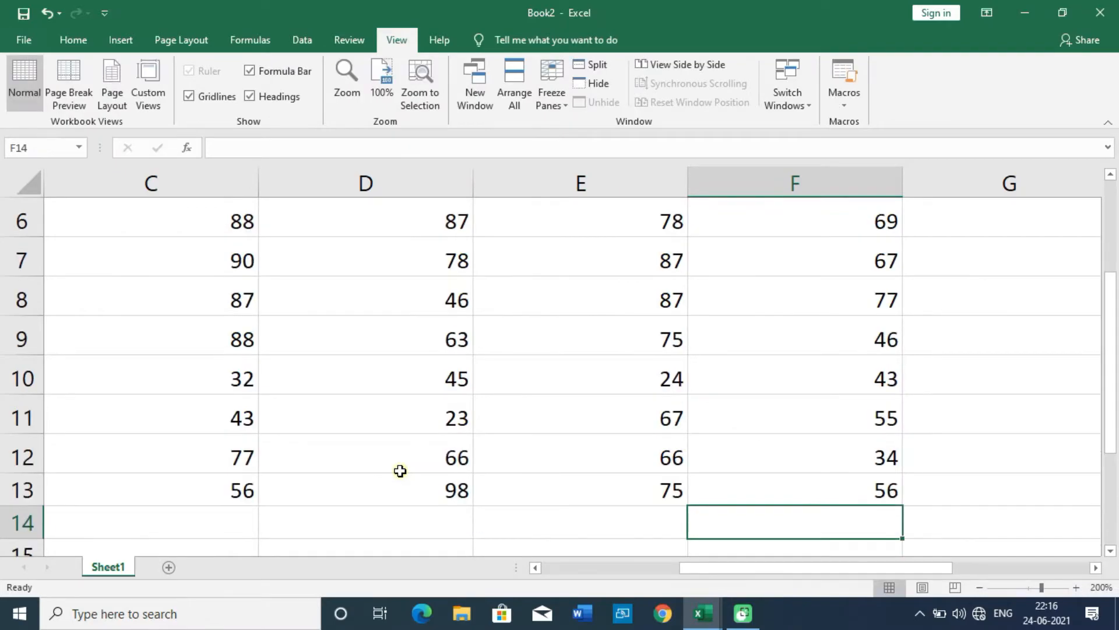
# Step: Enter the twelfth student's marks 90, 86, 64, 75 and 58 in cells B14 to F14
pyautogui.press('Home')
pyautogui.press('Tab')
pyautogui.write('08')
pyautogui.press('Tab')
pyautogui.write('86')
pyautogui.press('Tab')
pyautogui.write('64')
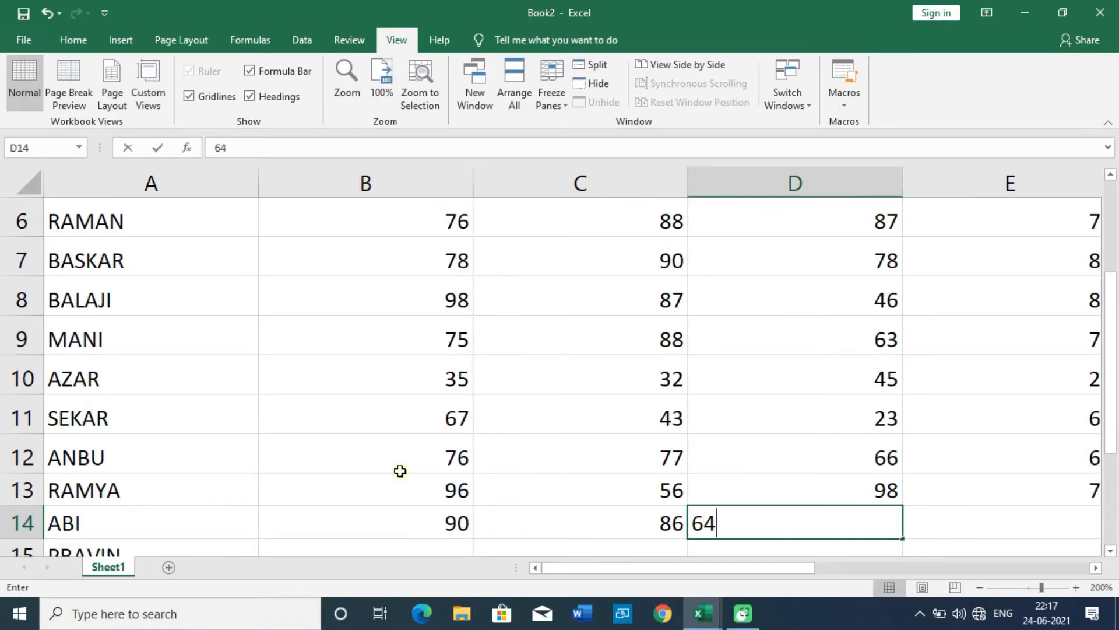
pyautogui.press('Tab')
pyautogui.write('75')
pyautogui.press('Tab')
pyautogui.write('58')
pyautogui.press('Down')
# Step: Enter the last student's marks 97, 77, 69, 94 and 86 in cells B15 to F15
pyautogui.press('Home')
pyautogui.write('PRAVIN')
pyautogui.press('Tab')
pyautogui.write('97\t77')
pyautogui.press('Tab')
pyautogui.write('69\t94')
pyautogui.press('Tab')
pyautogui.write('86')
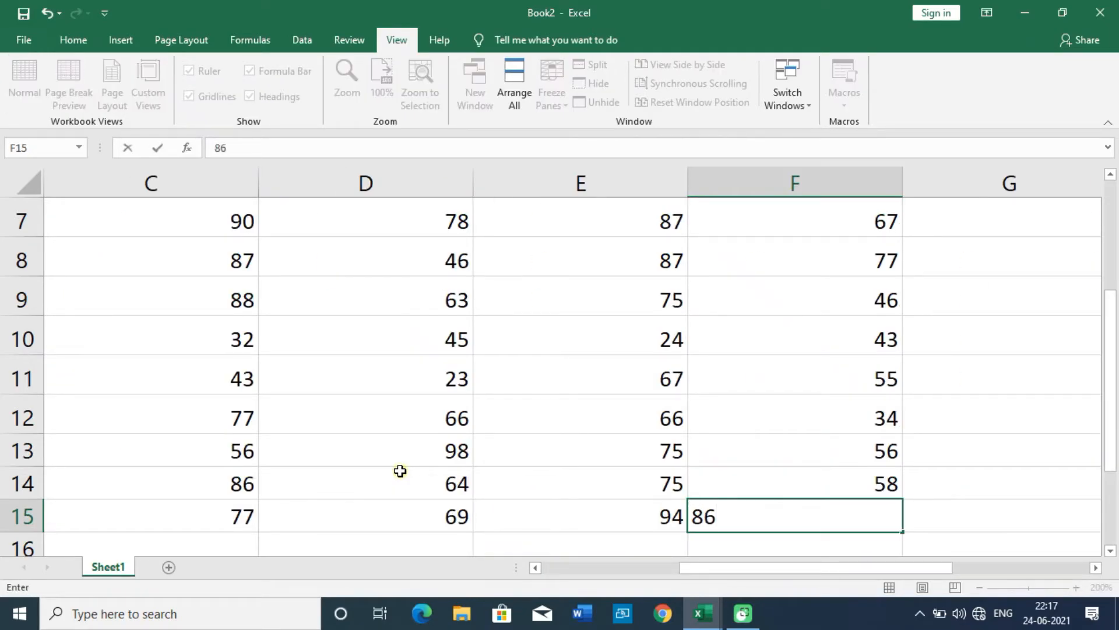
# Step: Confirm the last student's mark in F15 and return to the sheet's title cell
pyautogui.press('Tab')
pyautogui.press('Down')
pyautogui.press('Home')
pyautogui.hotkey('ctrl', 'Home')
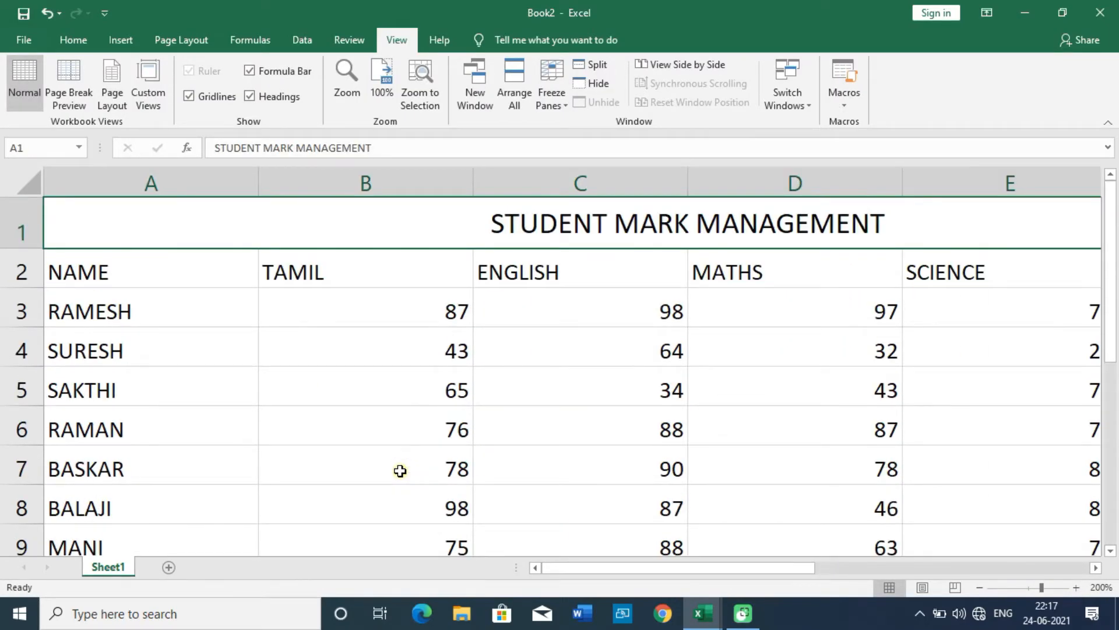
# Step: Check the cell references of the first student's Tamil and Social Science marks in row 3
pyautogui.press('Down')
pyautogui.press('Down')
pyautogui.press('Right')
pyautogui.press('Right')
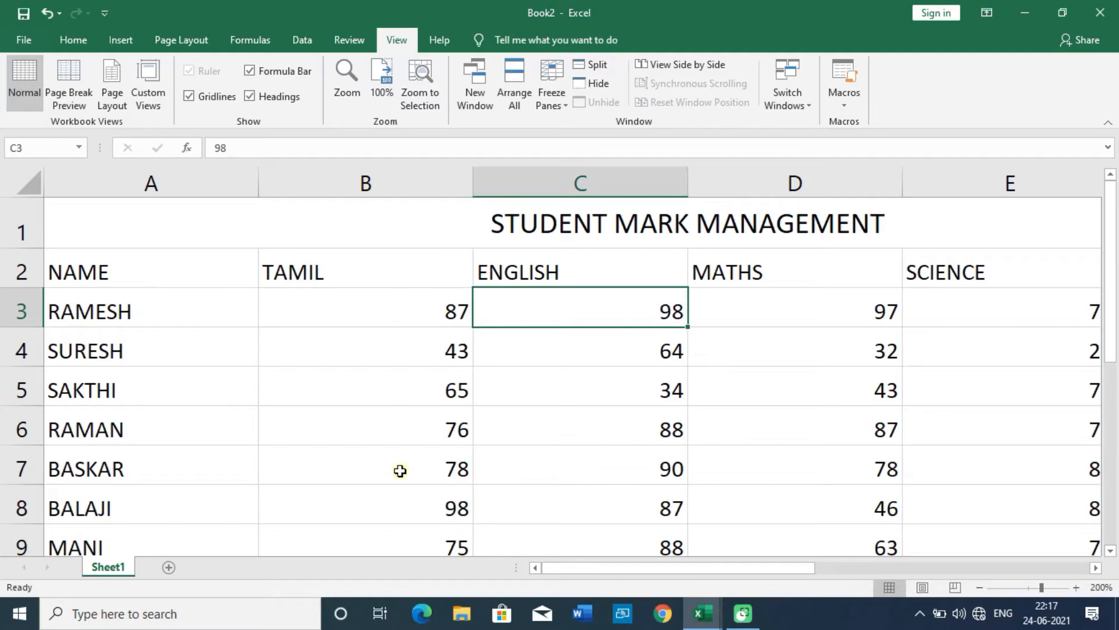
pyautogui.press('Left')
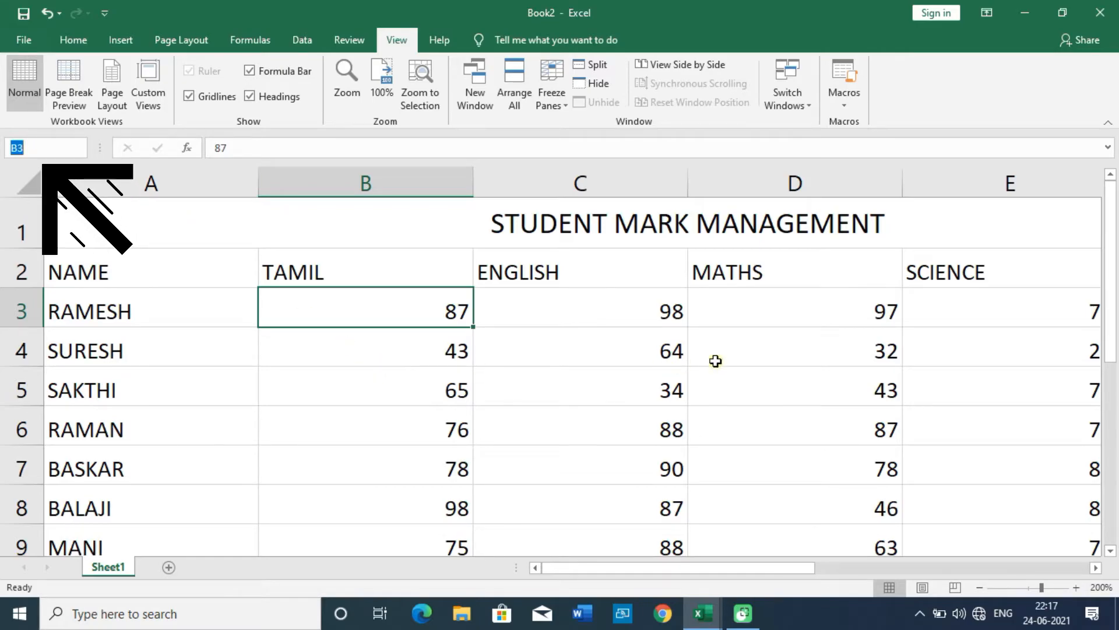
pyautogui.click(920, 318)
pyautogui.press('Right')
pyautogui.press('Right')
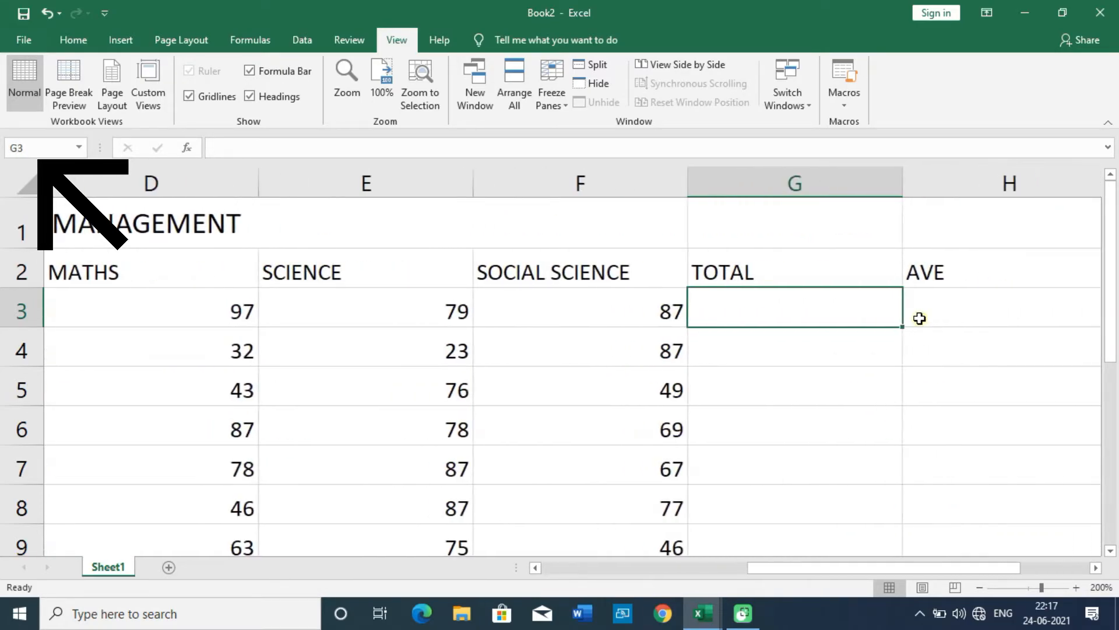
pyautogui.click(659, 306)
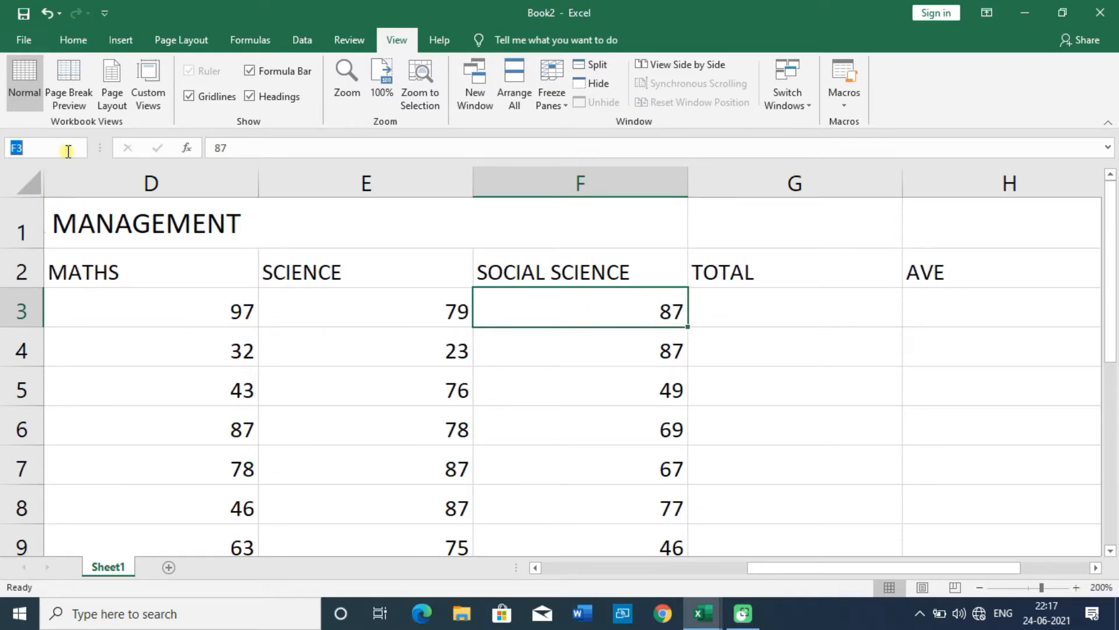
pyautogui.click(675, 352)
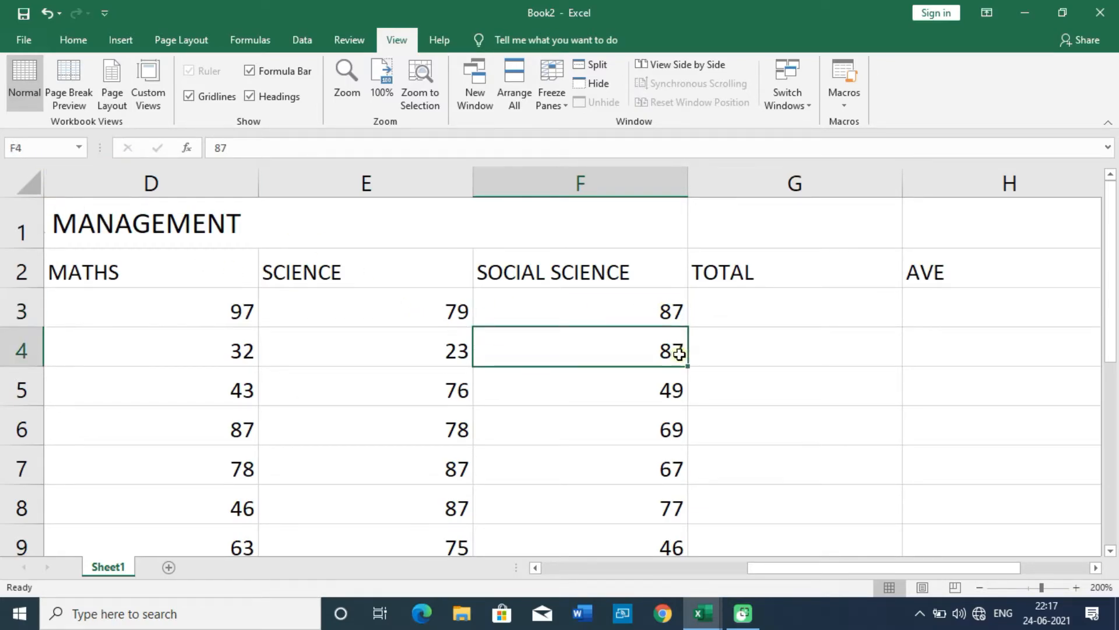
# Step: Begin a SUM formula in the first student's TOTAL cell, G3
pyautogui.click(758, 306)
pyautogui.write('=')
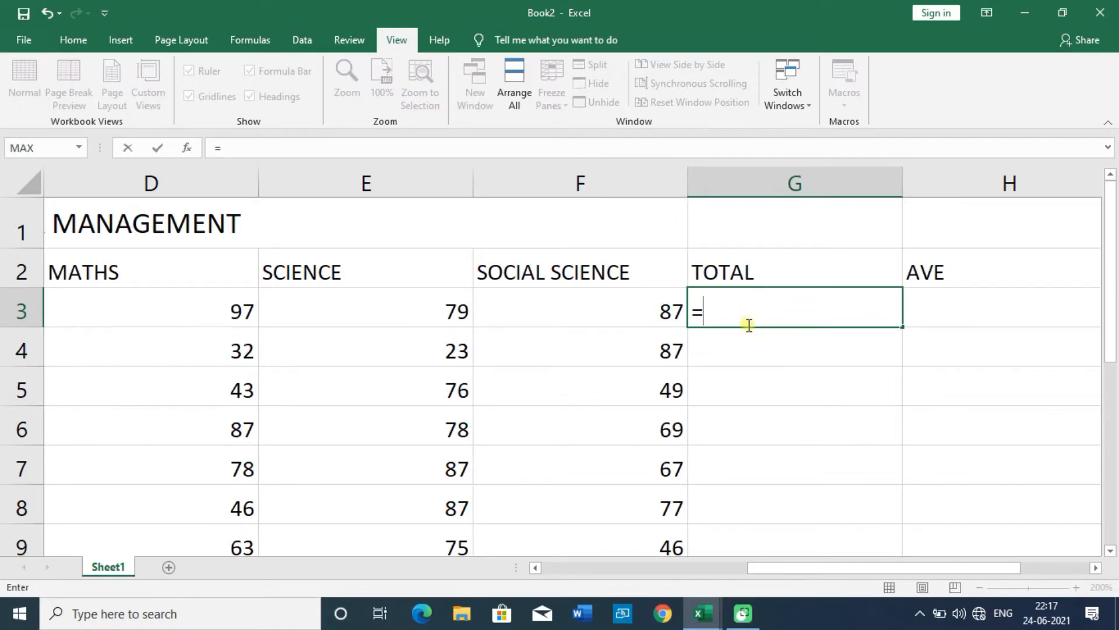
pyautogui.write('S')
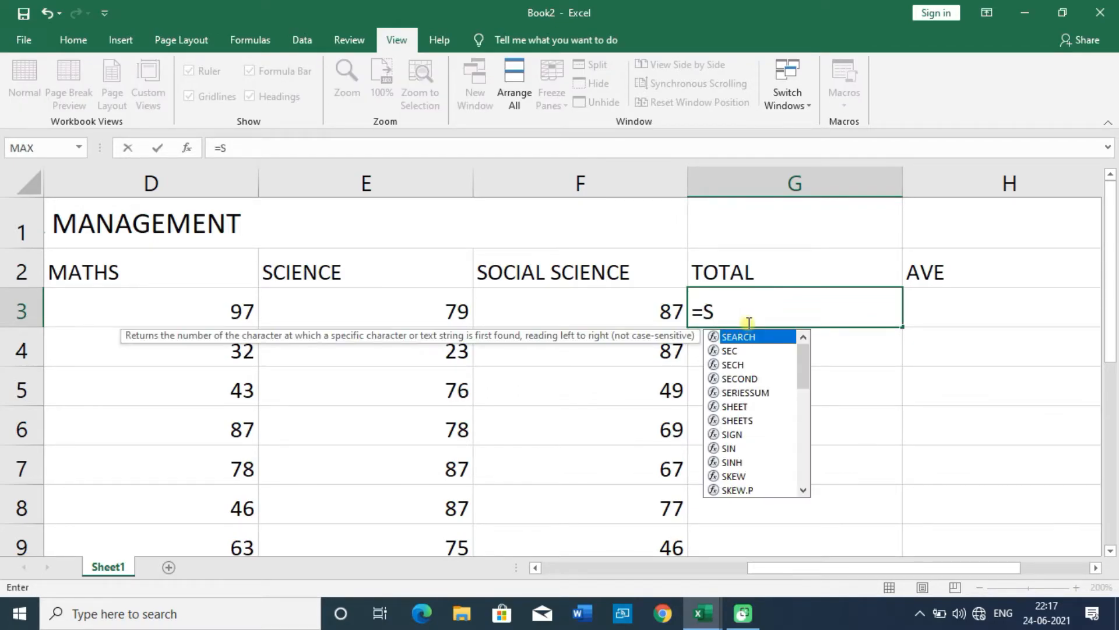
pyautogui.write('UM')
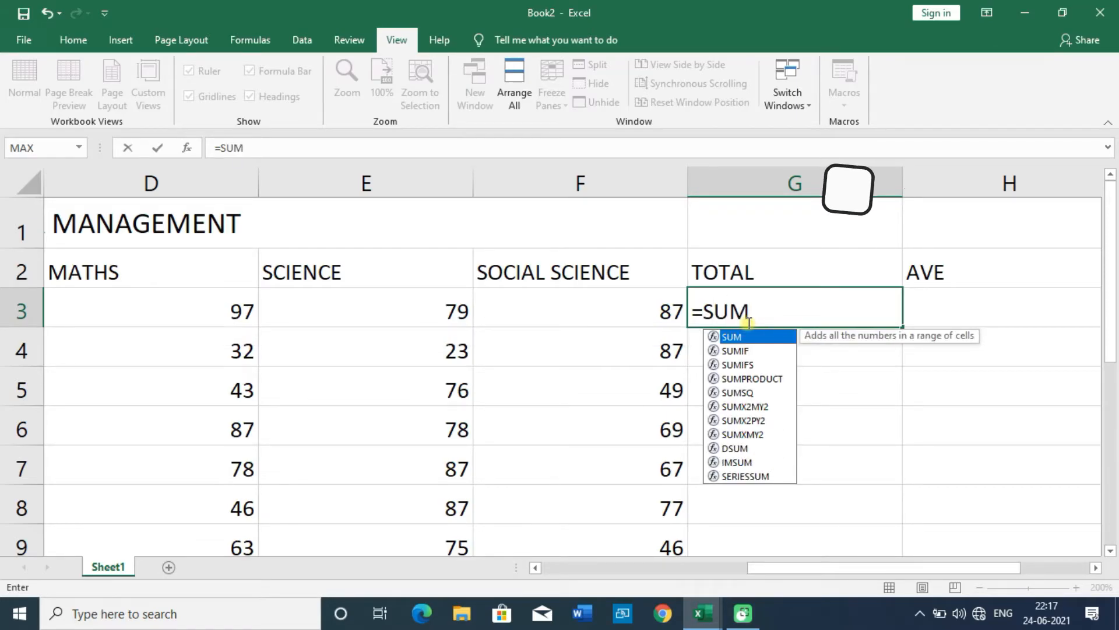
pyautogui.write('(')
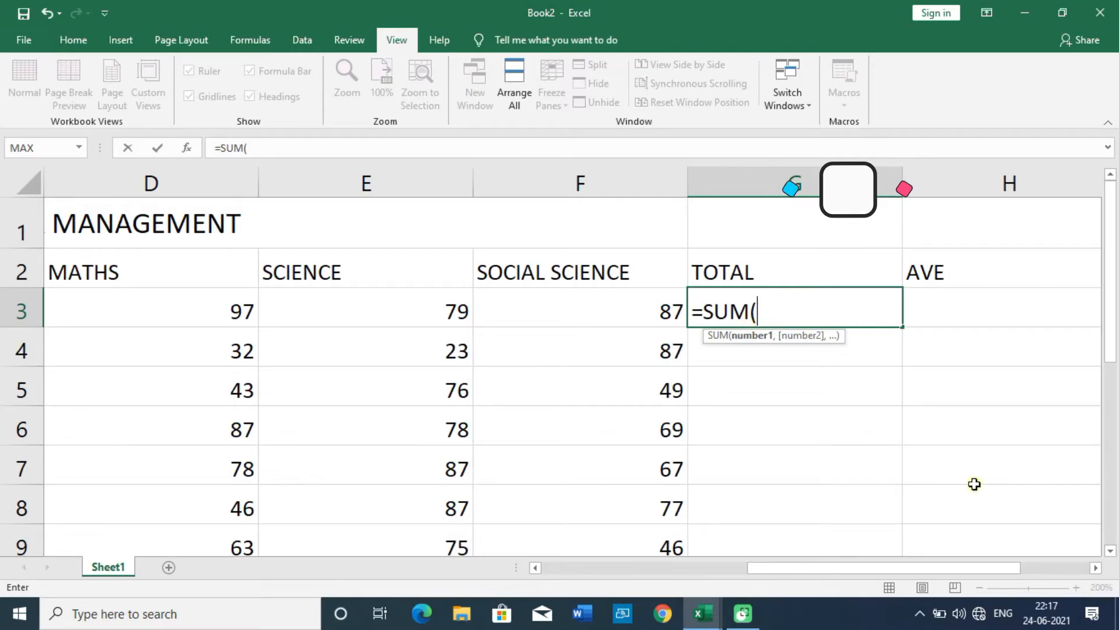
# Step: Try to pick the first student's marks in B3 to F3 one by one as arguments of the SUM formula
pyautogui.moveTo(769, 562); pyautogui.dragTo(553, 583)
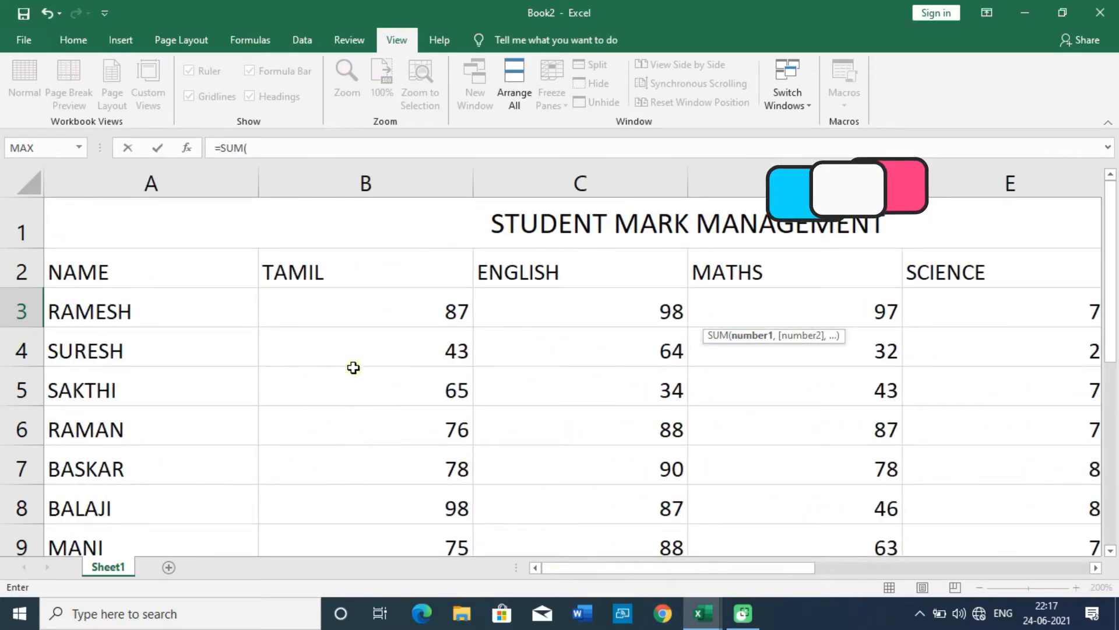
pyautogui.click(430, 311)
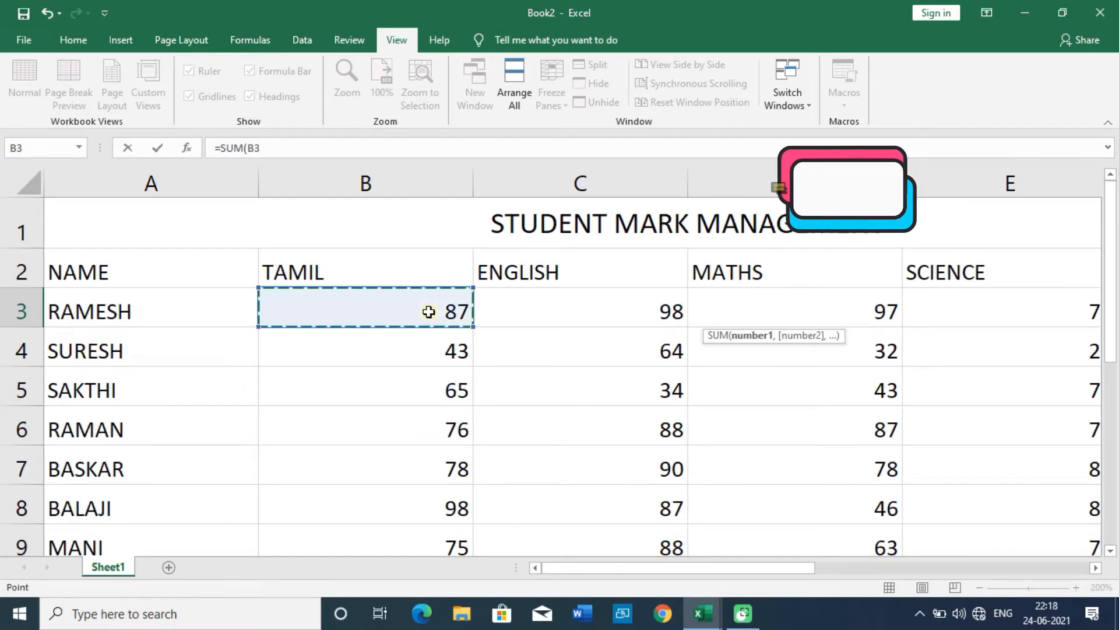
pyautogui.click(622, 305)
pyautogui.click(773, 308)
pyautogui.click(977, 303)
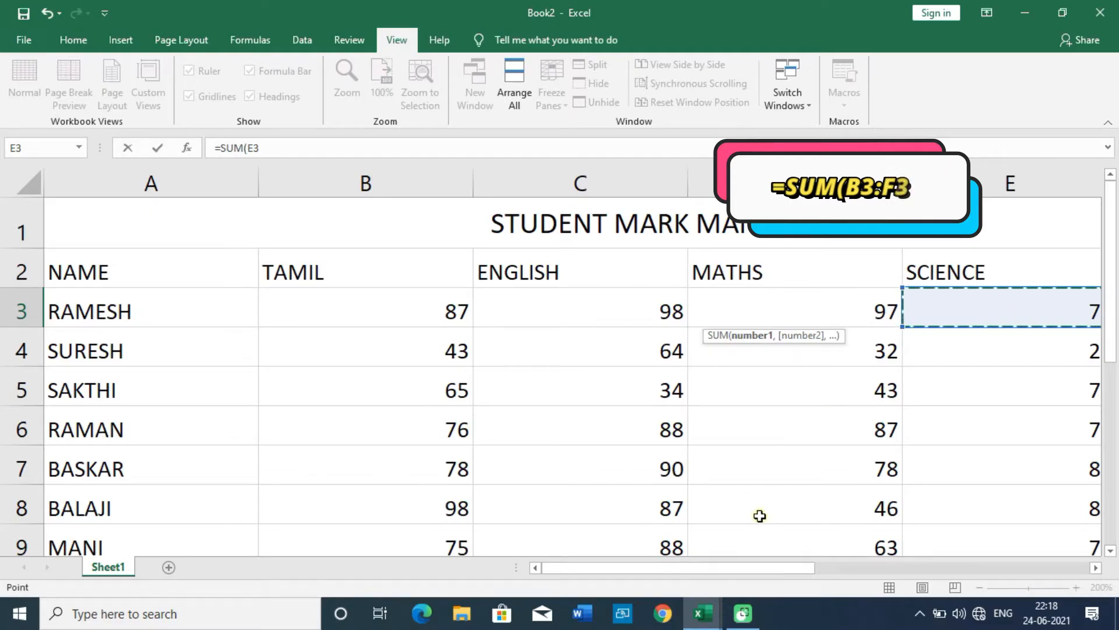
pyautogui.moveTo(716, 570); pyautogui.dragTo(806, 580)
pyautogui.click(1012, 307)
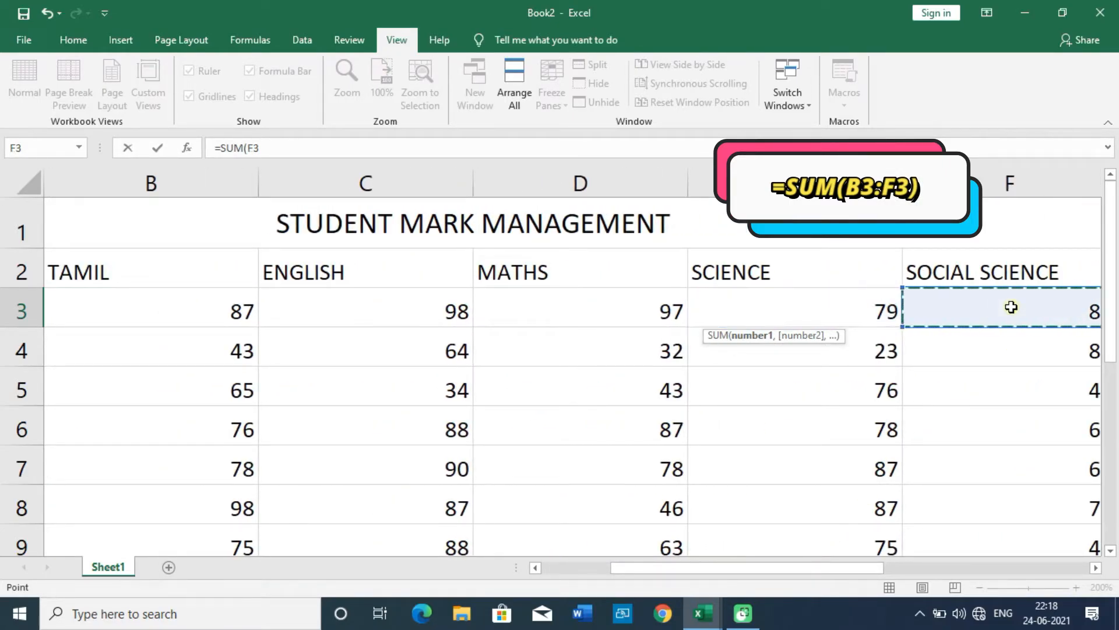
pyautogui.moveTo(742, 572); pyautogui.dragTo(883, 565)
pyautogui.click(835, 309)
pyautogui.press('BackSpace')
pyautogui.press('BackSpace')
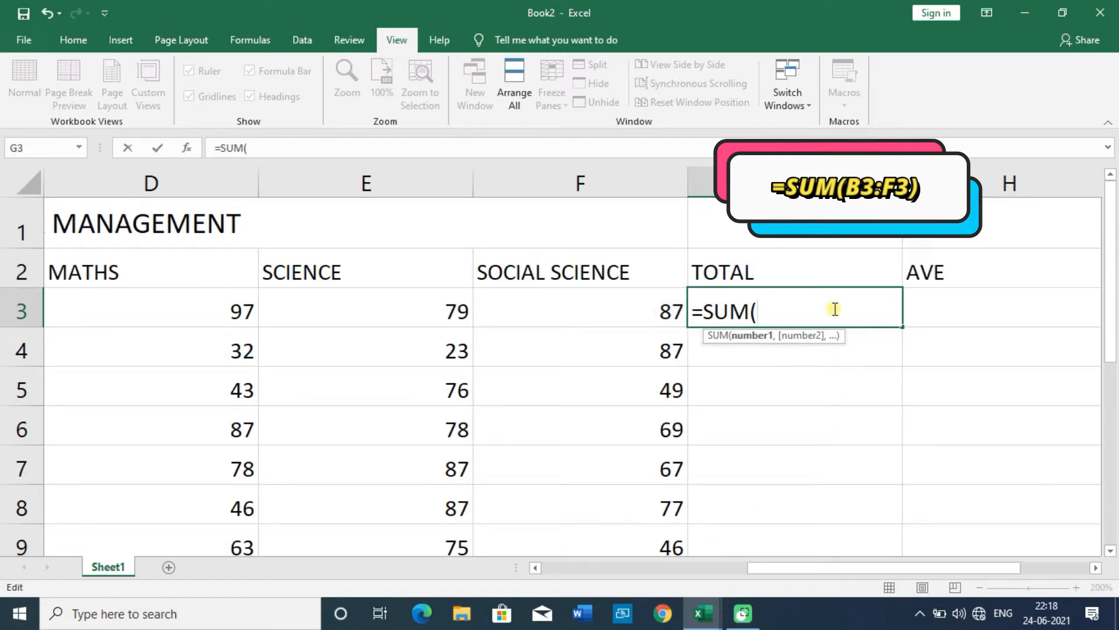
# Step: Complete the first student's total formula in G3 as =SUM(B3:F3)
pyautogui.write('B')
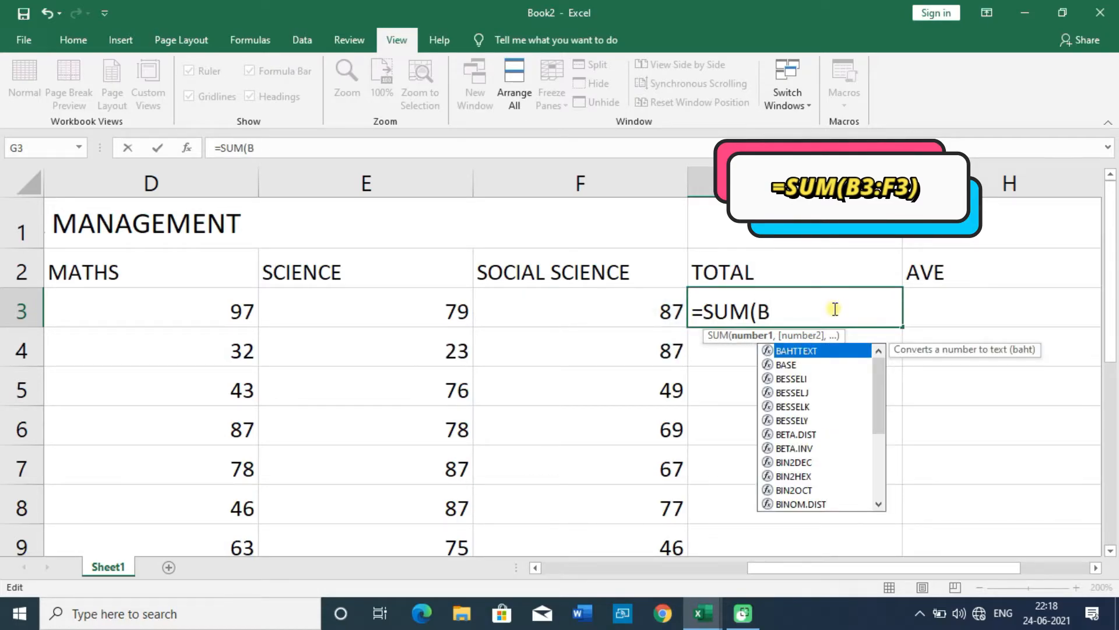
pyautogui.write('3')
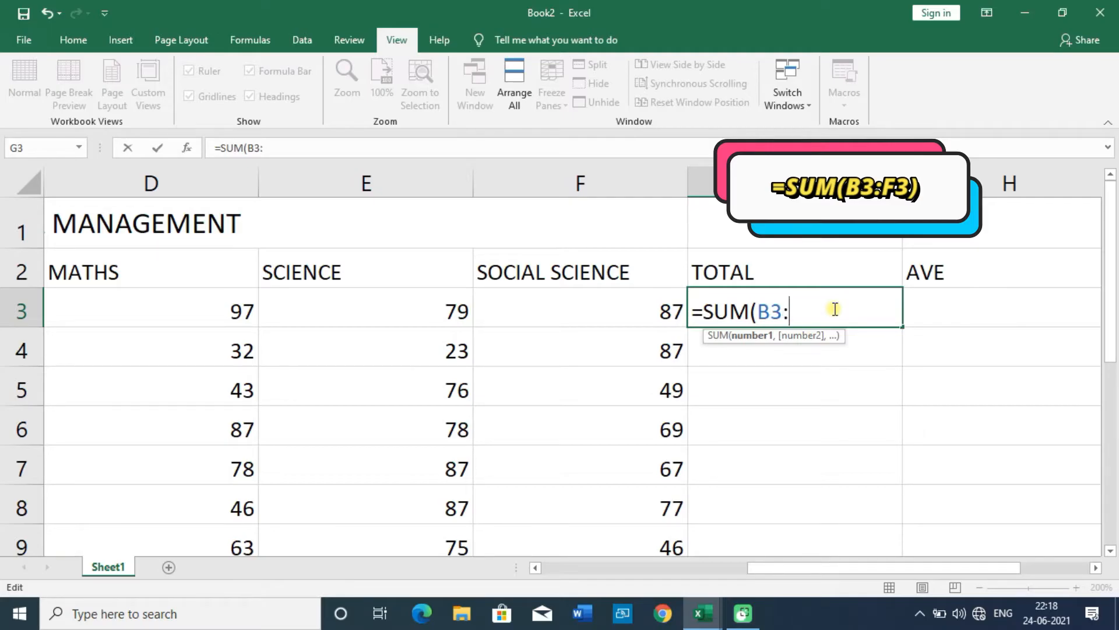
pyautogui.write(':C3')
pyautogui.press('BackSpace')
pyautogui.press('BackSpace')
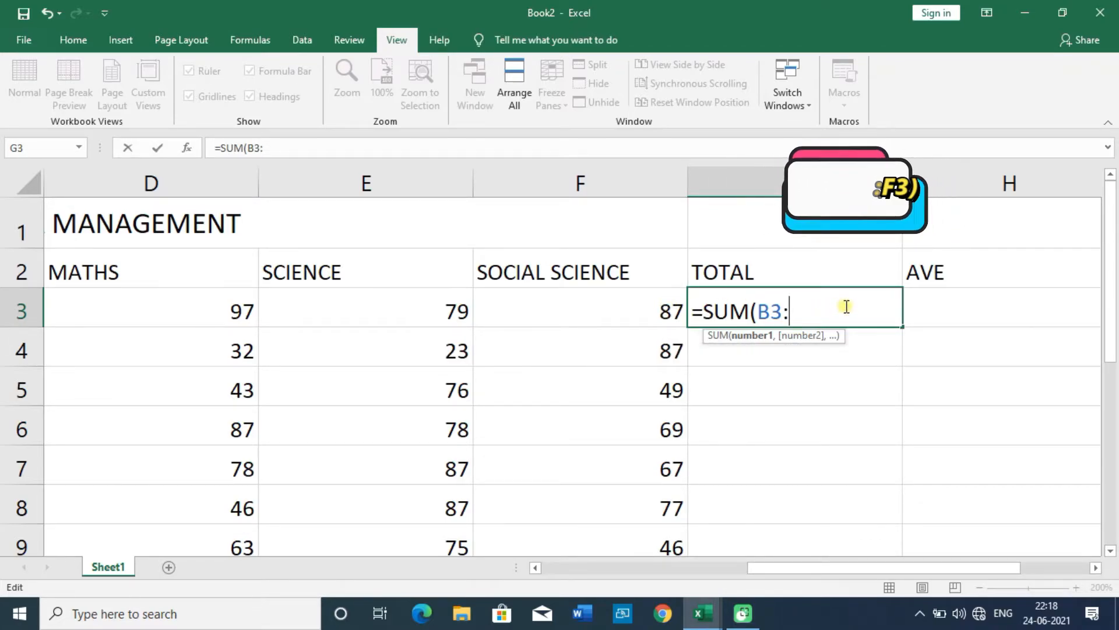
pyautogui.write('F3')
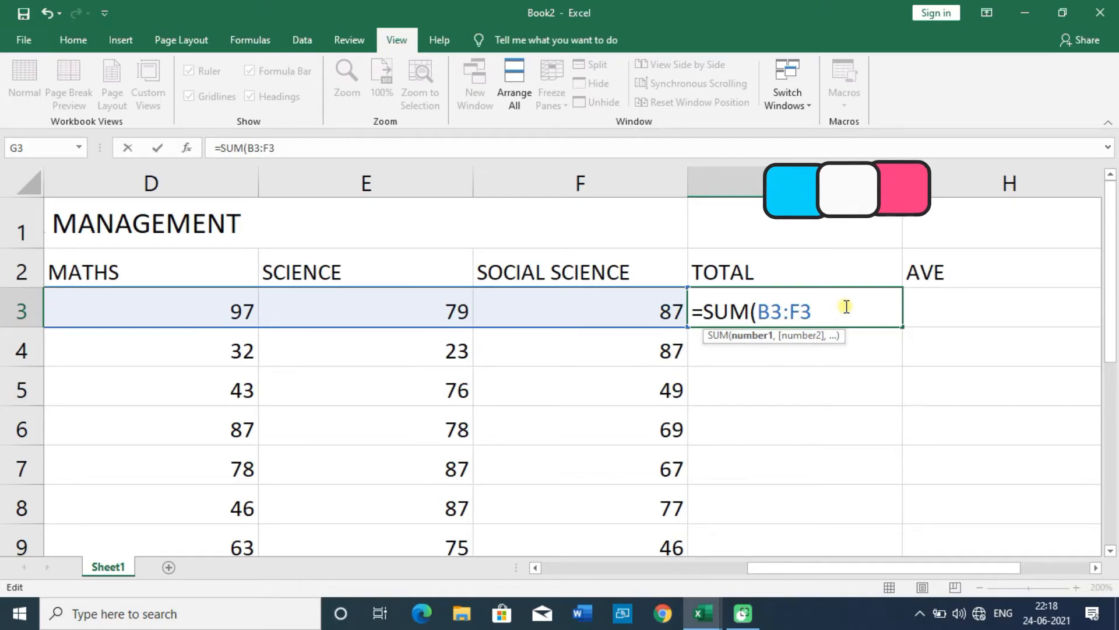
pyautogui.write(')')
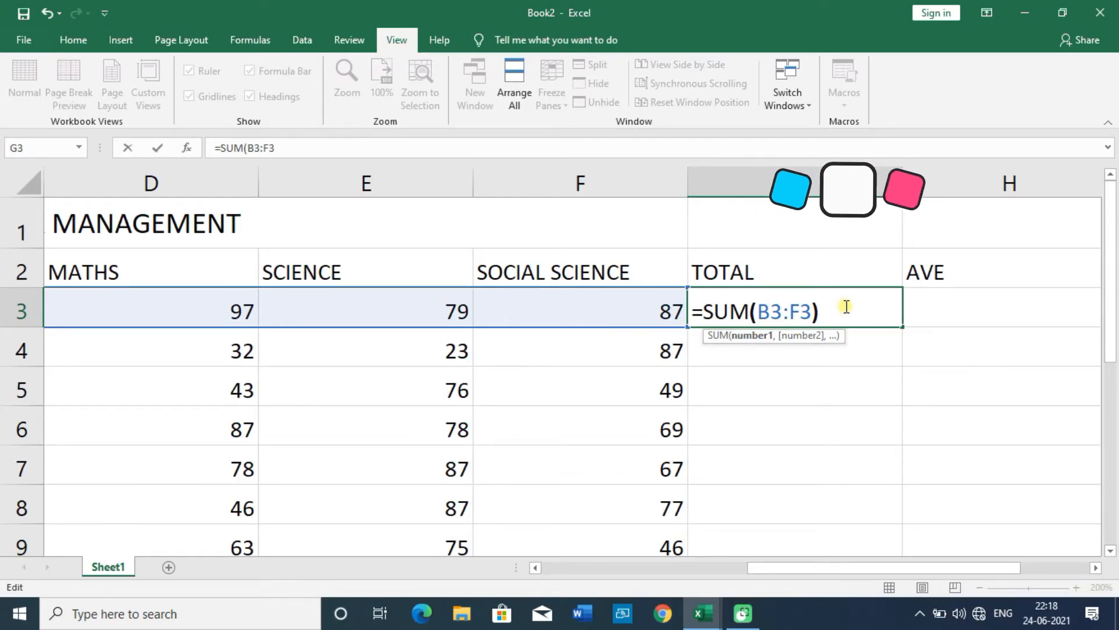
pyautogui.press('Return')
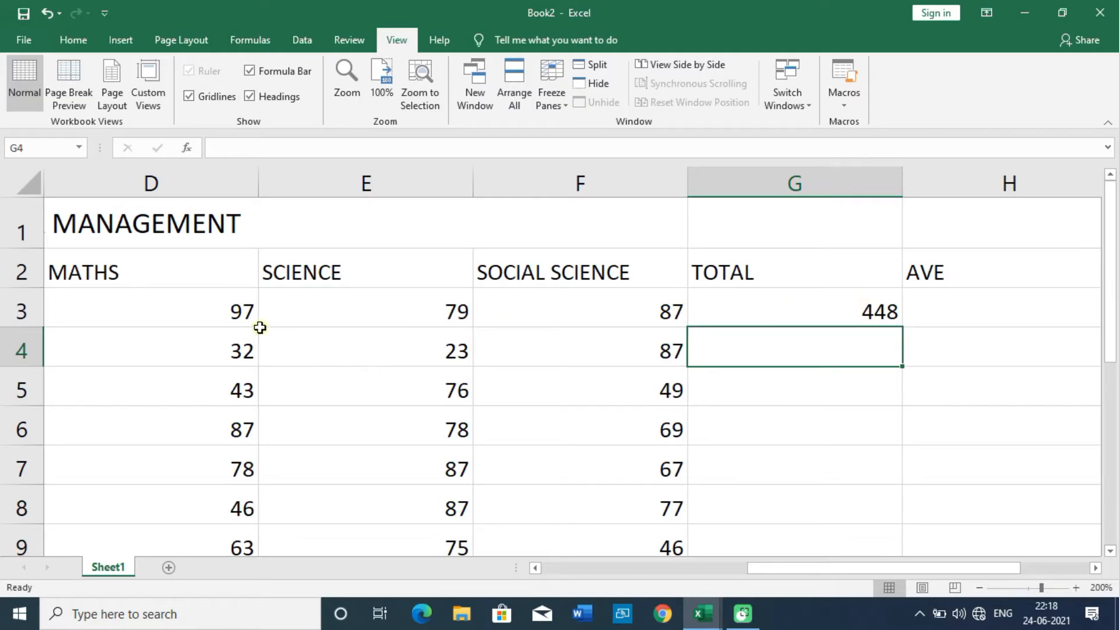
# Step: Review the first student's row by selecting the marks from B3 across to the total in G3
pyautogui.click(241, 313)
pyautogui.press('Left')
pyautogui.press('Left')
pyautogui.press('Left')
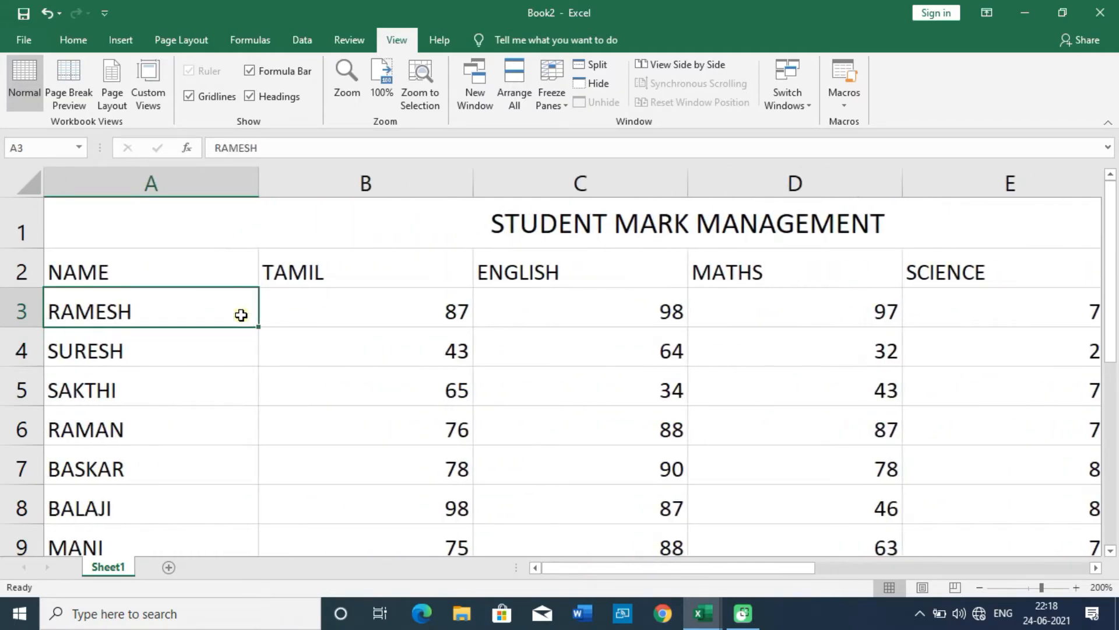
pyautogui.press('Right')
pyautogui.press('Right')
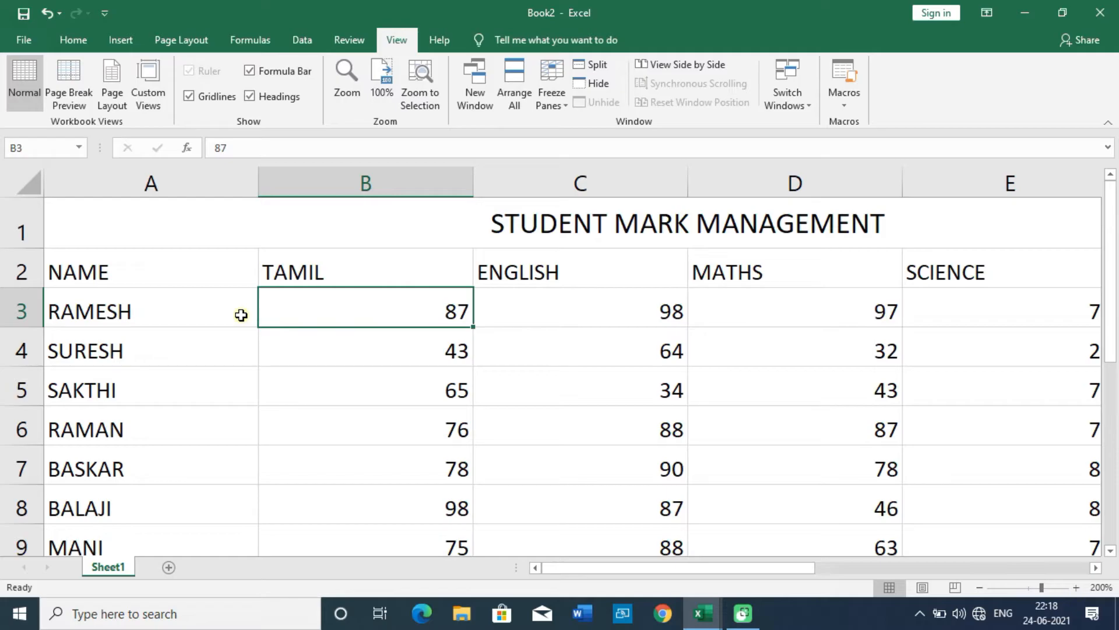
pyautogui.hotkey('shift', 'Right')
pyautogui.hotkey('shift', 'Right')
pyautogui.hotkey('shift', 'Right')
pyautogui.hotkey('shift', 'Right')
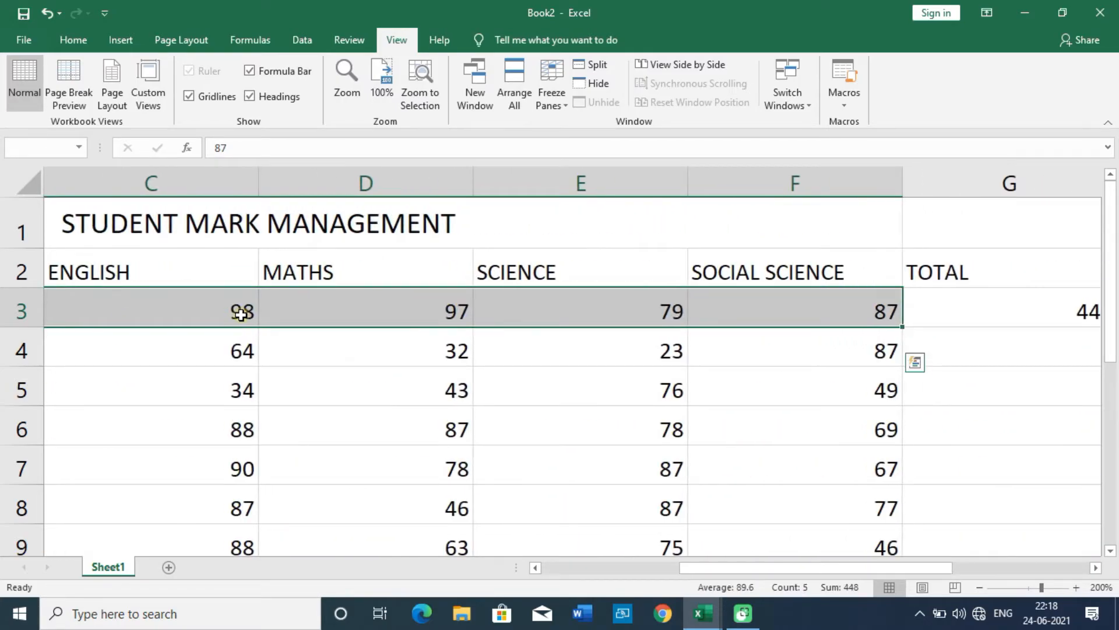
pyautogui.hotkey('shift', 'Right')
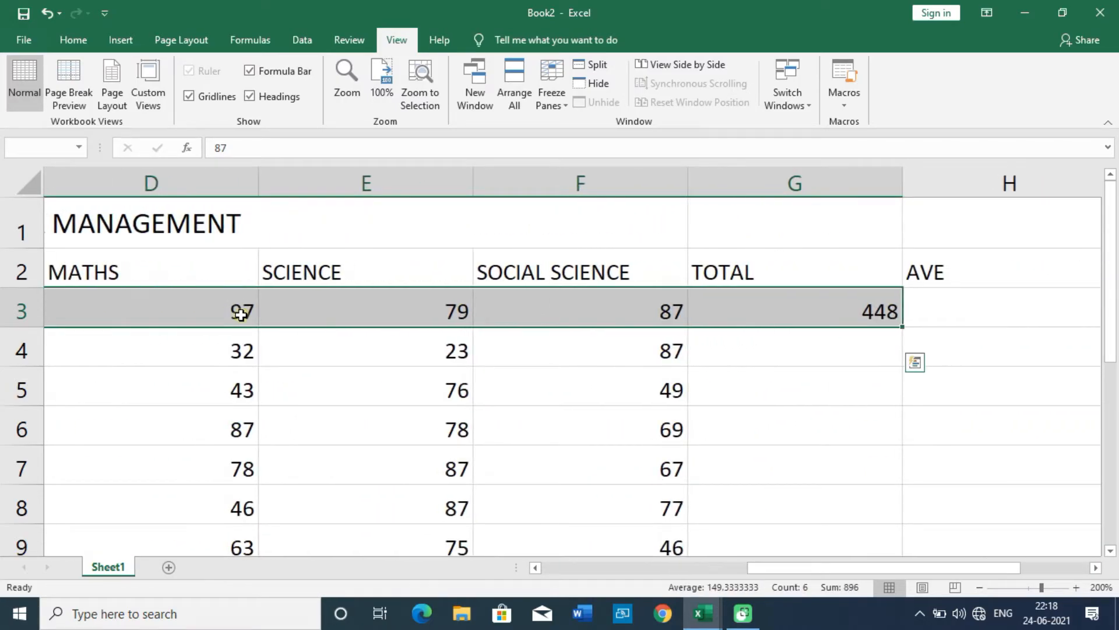
# Step: Fill the SUM formula from G3 down through G15 for all remaining students
pyautogui.click(809, 344)
pyautogui.click(890, 313)
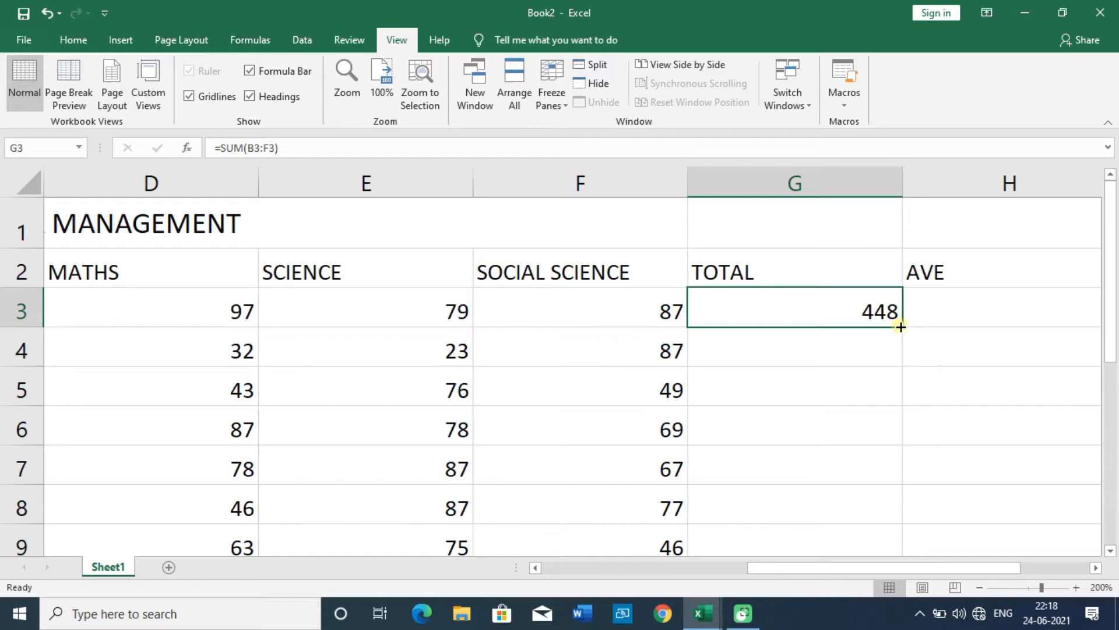
pyautogui.moveTo(901, 327); pyautogui.dragTo(902, 416)
pyautogui.moveTo(1110, 303); pyautogui.dragTo(1114, 372)
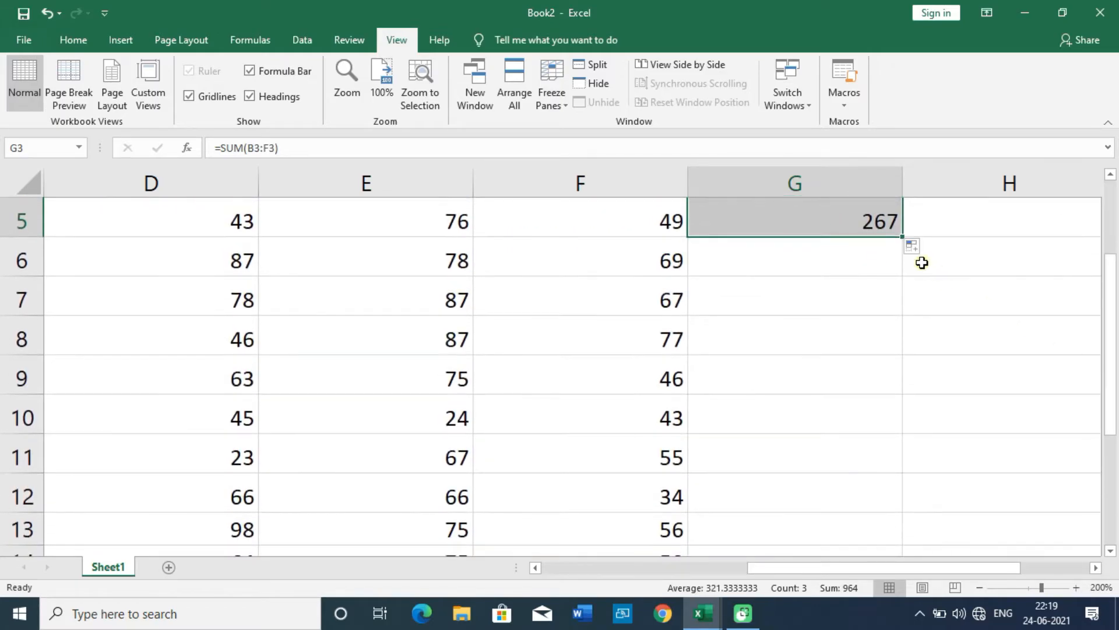
pyautogui.moveTo(902, 236); pyautogui.dragTo(900, 508)
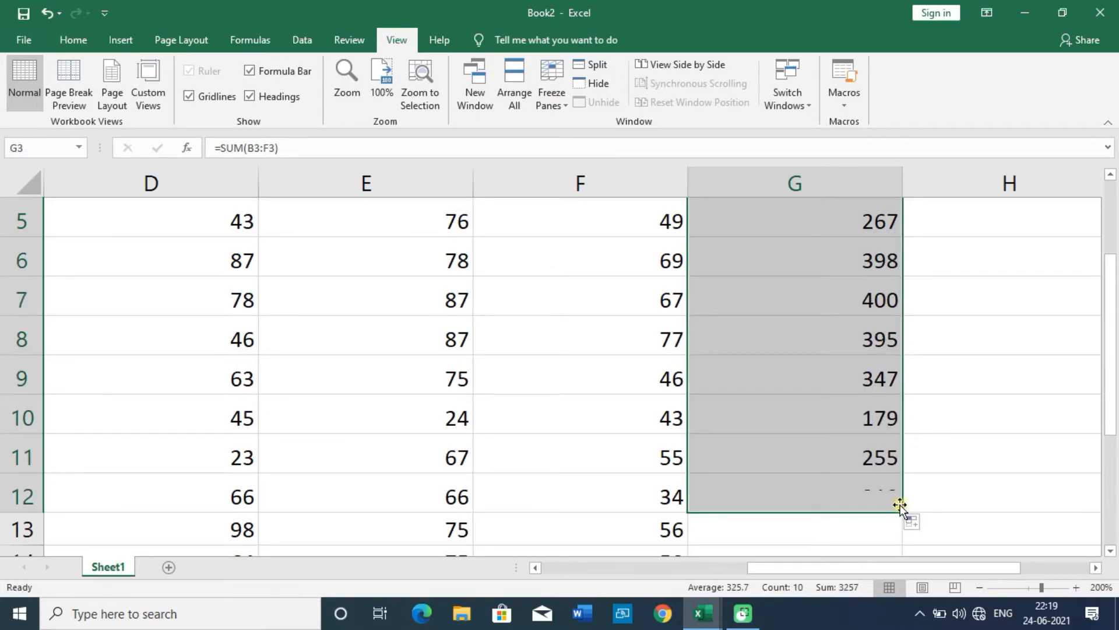
pyautogui.moveTo(1115, 402); pyautogui.dragTo(1115, 480)
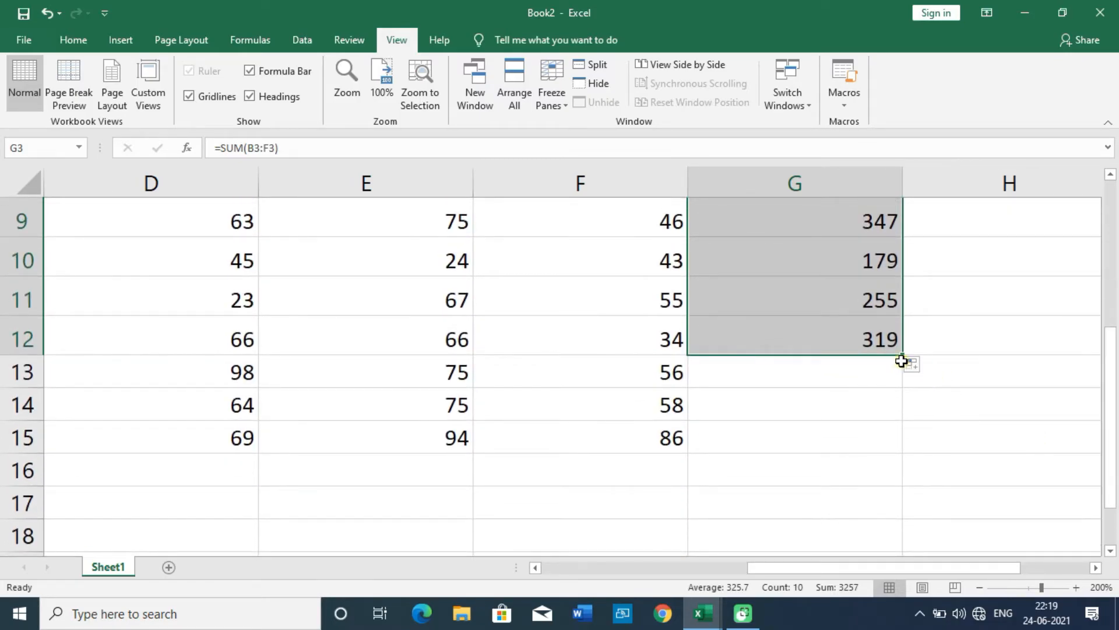
pyautogui.moveTo(903, 355); pyautogui.dragTo(898, 443)
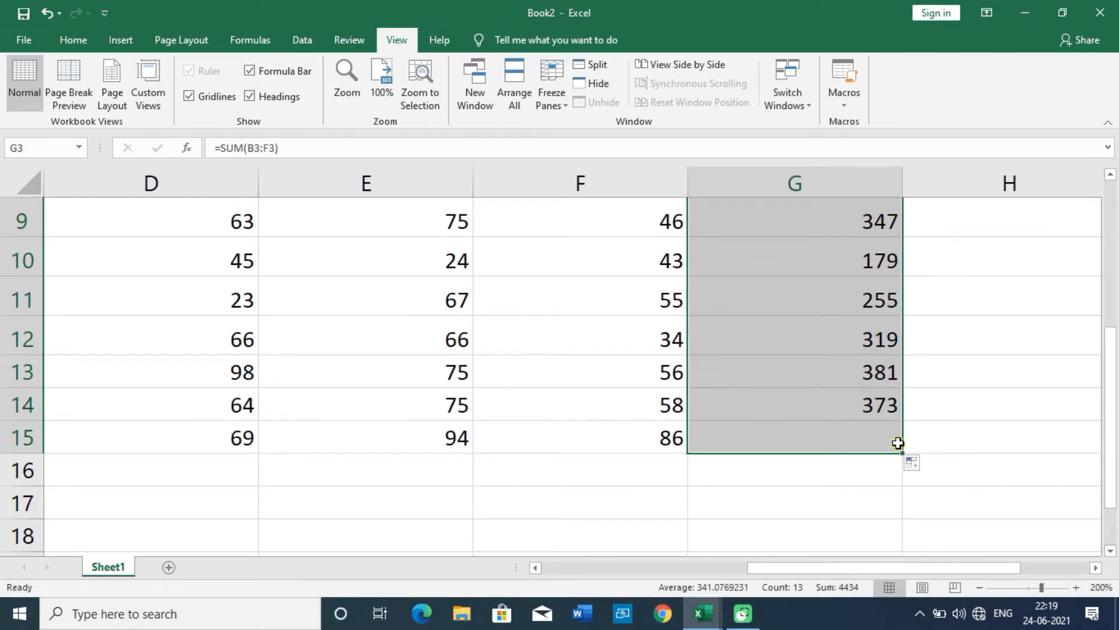
# Step: Inspect the fill options for the totals and the copied formula in G4
pyautogui.click(920, 466)
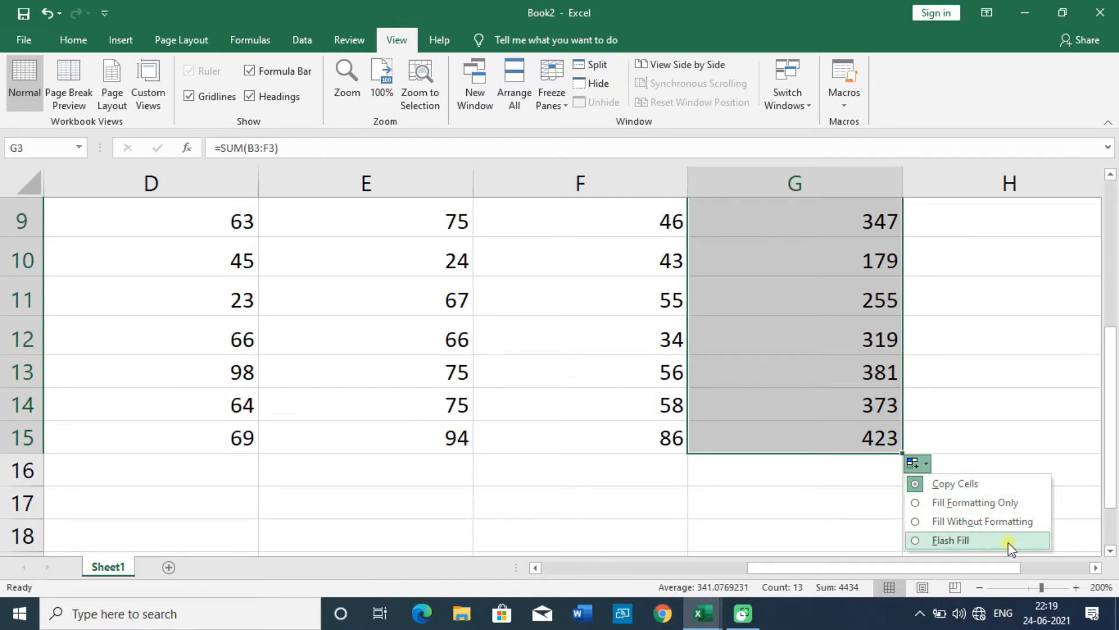
pyautogui.moveTo(1114, 396); pyautogui.dragTo(1114, 274)
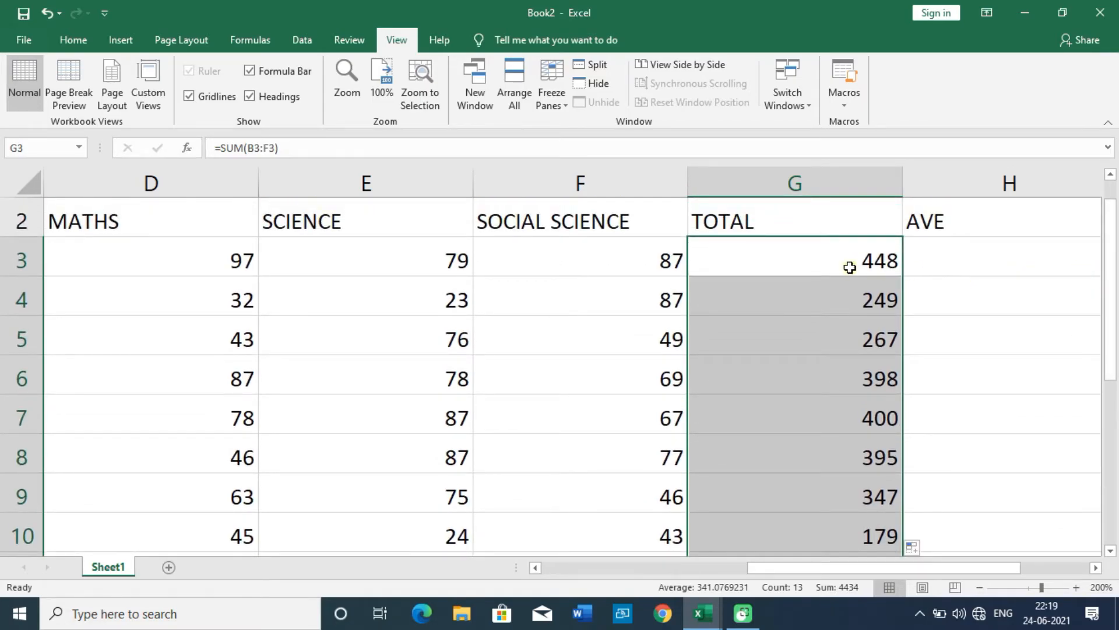
pyautogui.click(823, 296)
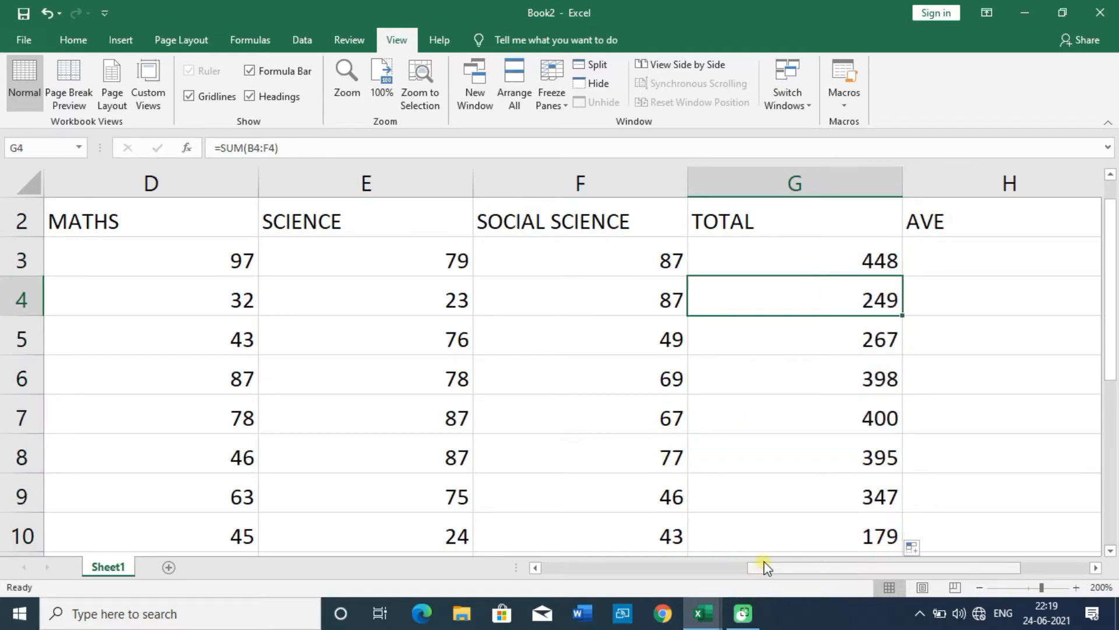
pyautogui.moveTo(764, 571); pyautogui.dragTo(781, 574)
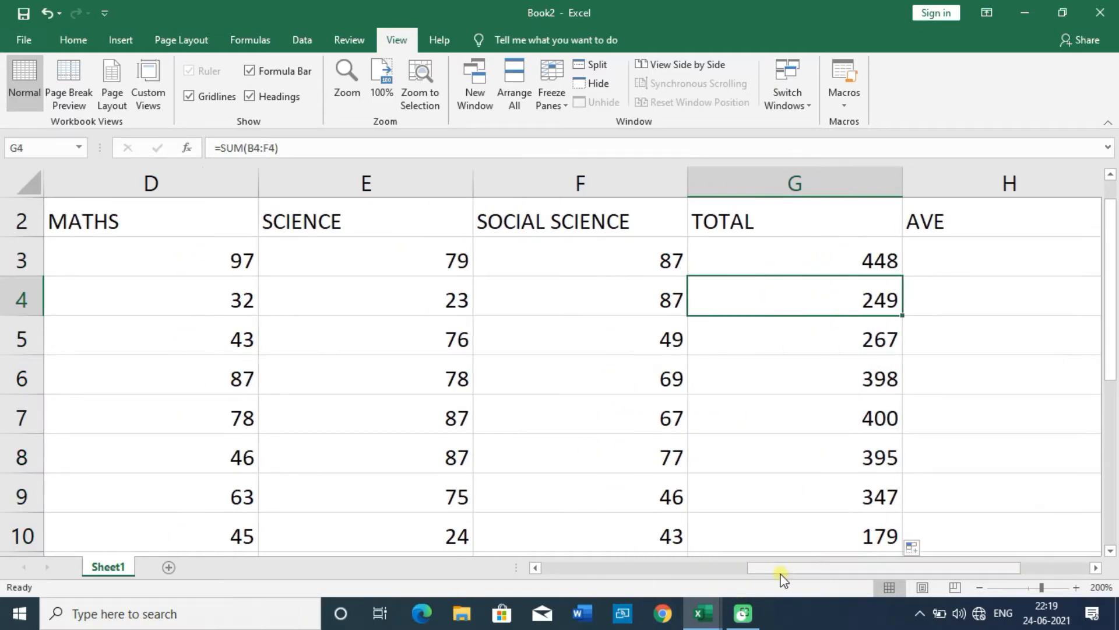
pyautogui.click(925, 296)
pyautogui.hscroll(1, 925, 297)
pyautogui.write('=')
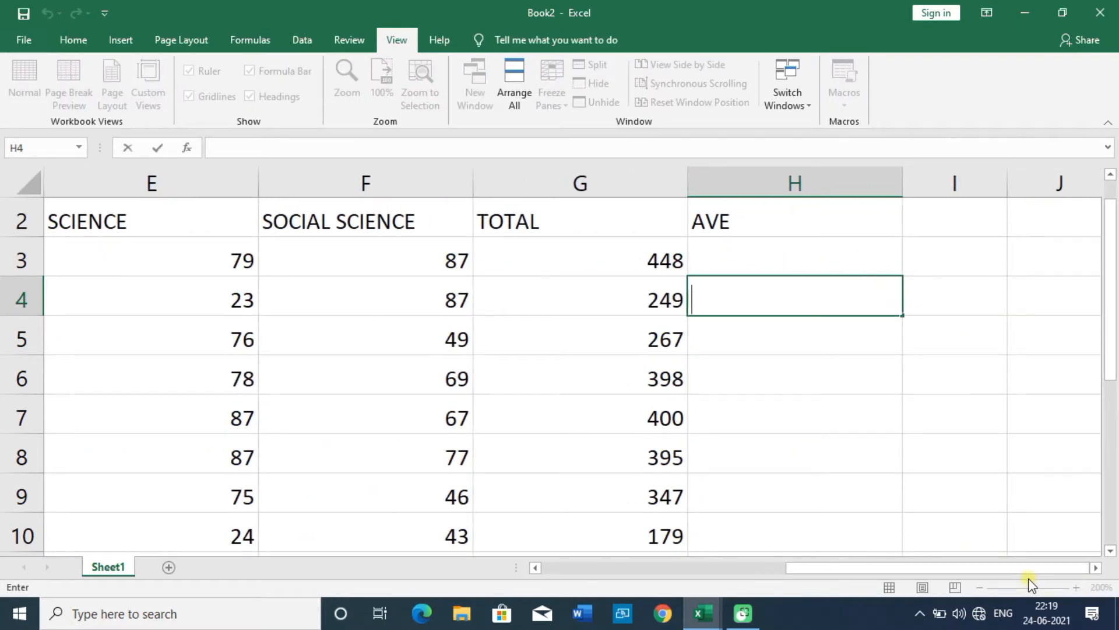
pyautogui.press('Escape')
pyautogui.click(819, 270)
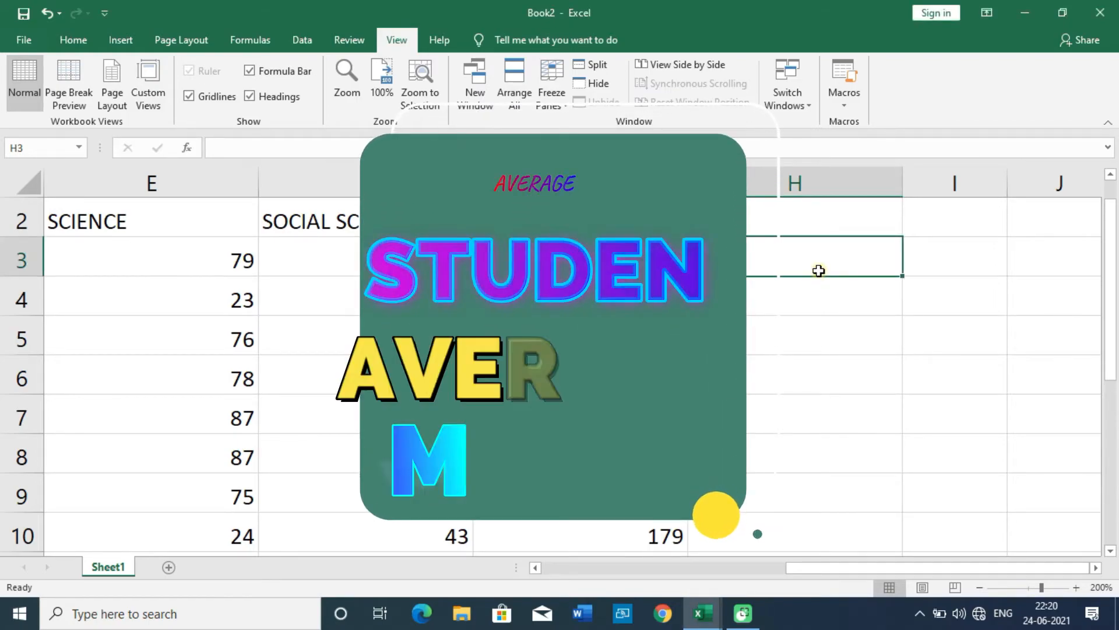
pyautogui.press('BackSpace')
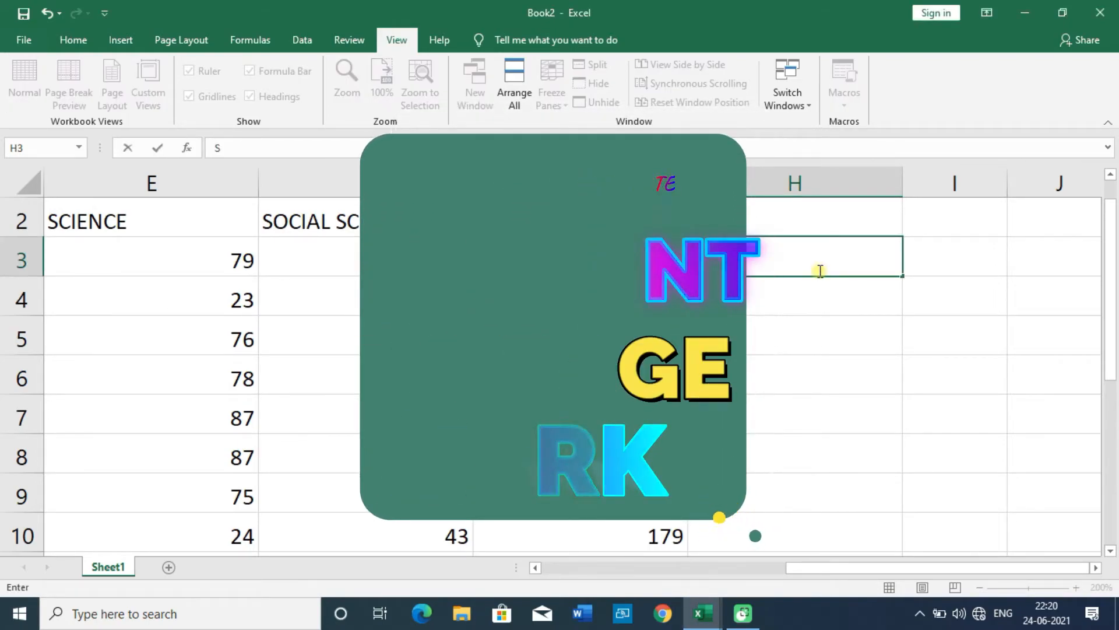
pyautogui.write('=')
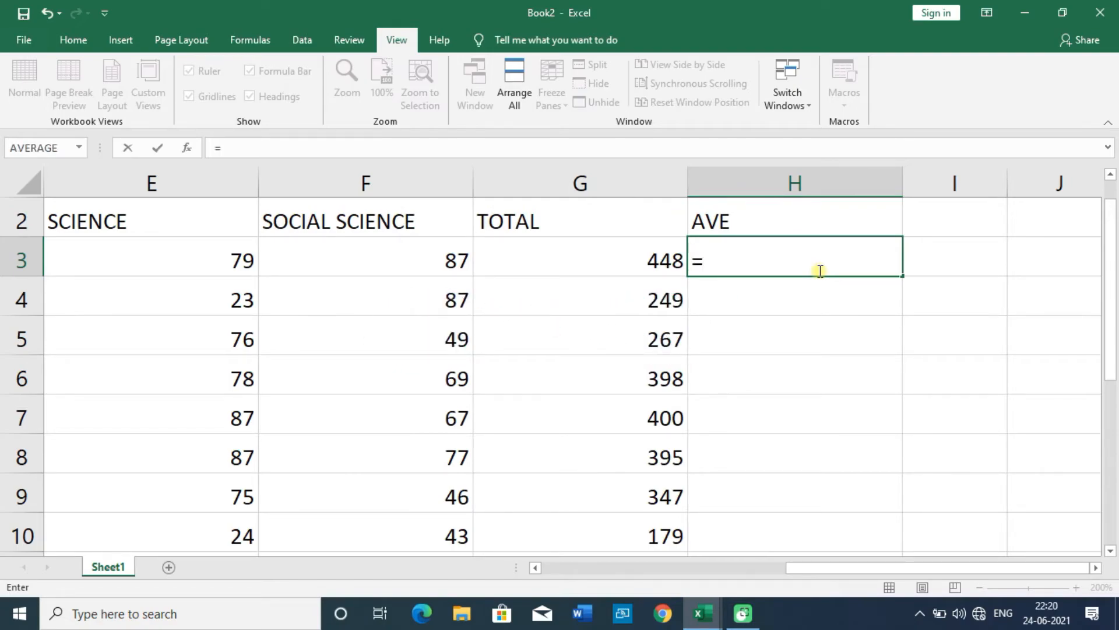
pyautogui.write('A')
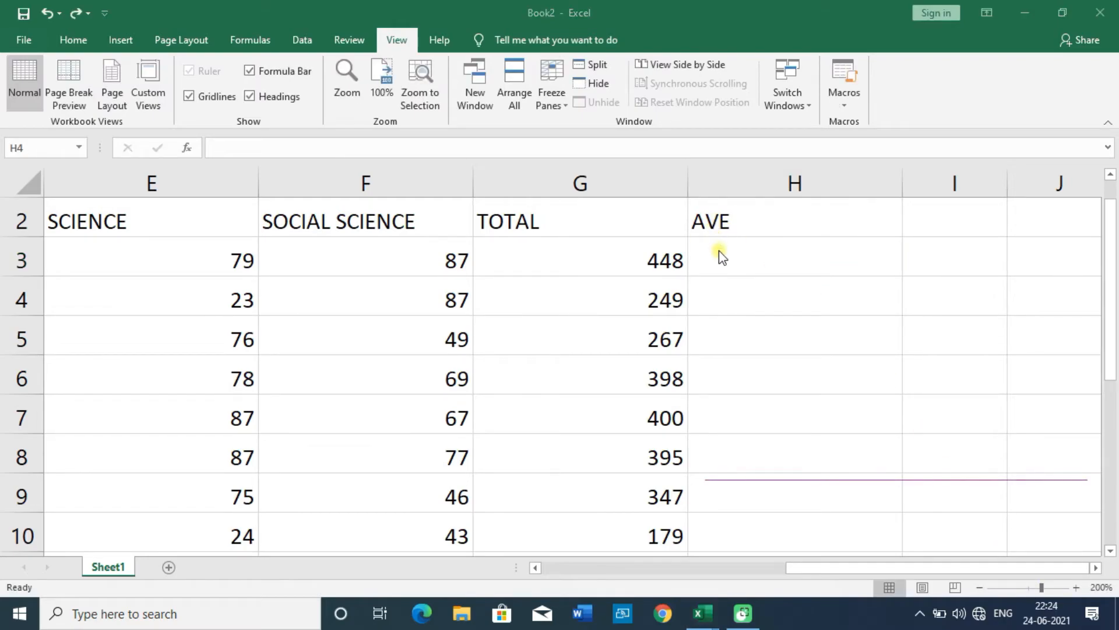
# Step: Change the AVE header in H2 to AVERAGE
pyautogui.click(739, 227)
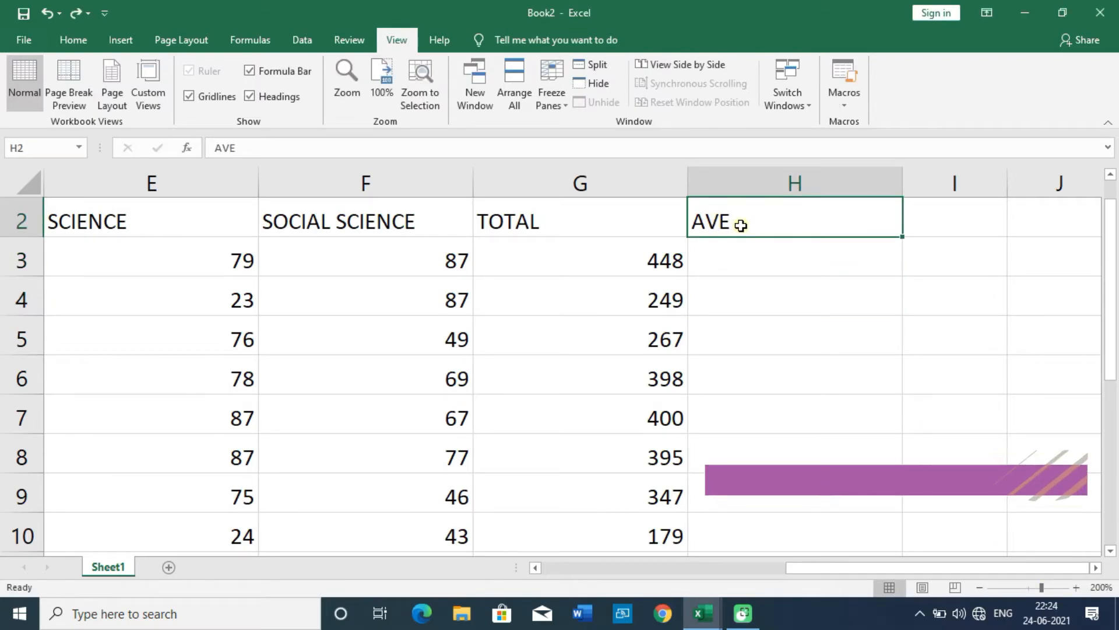
pyautogui.doubleClick(741, 226)
pyautogui.write('RAGE')
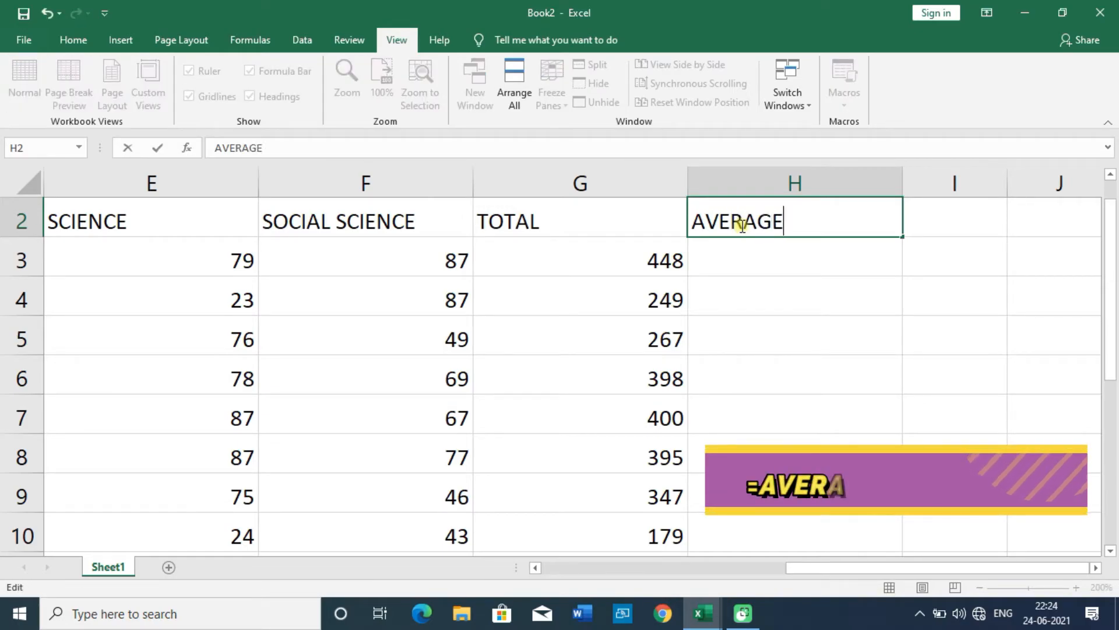
pyautogui.press('Return')
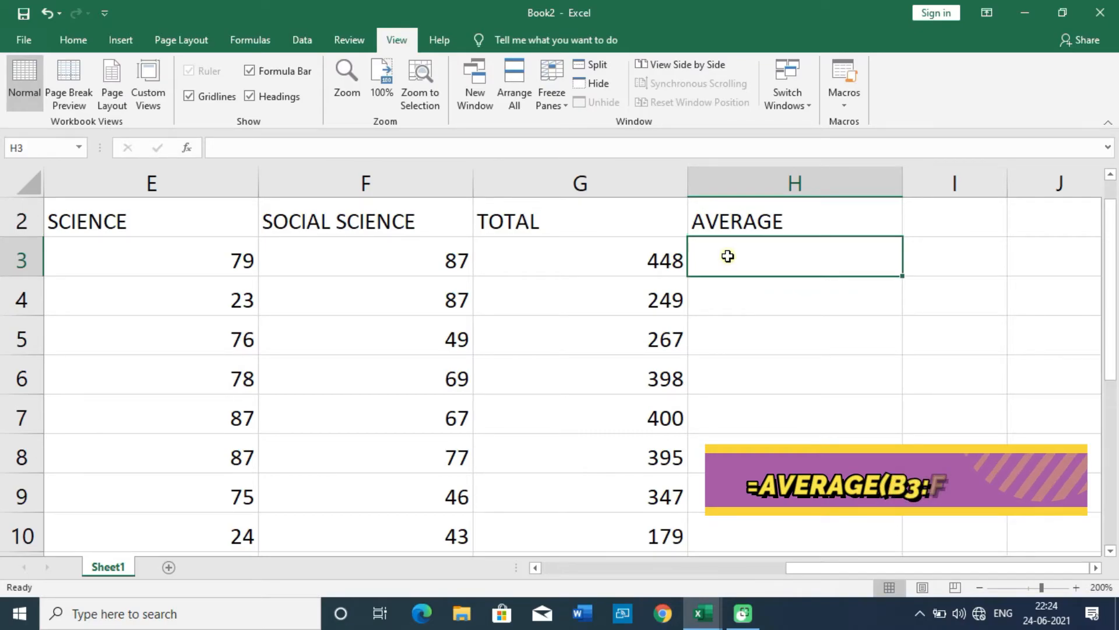
# Step: Try to enter an AVERAGE formula starting from B3 in H3 for the first student
pyautogui.write('=')
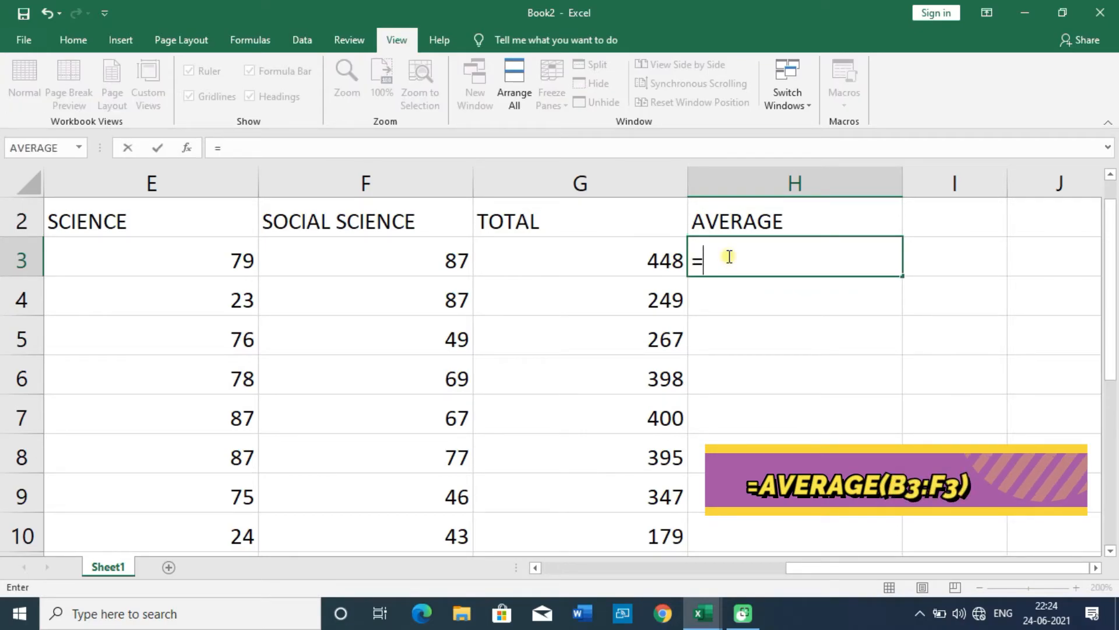
pyautogui.write('AV')
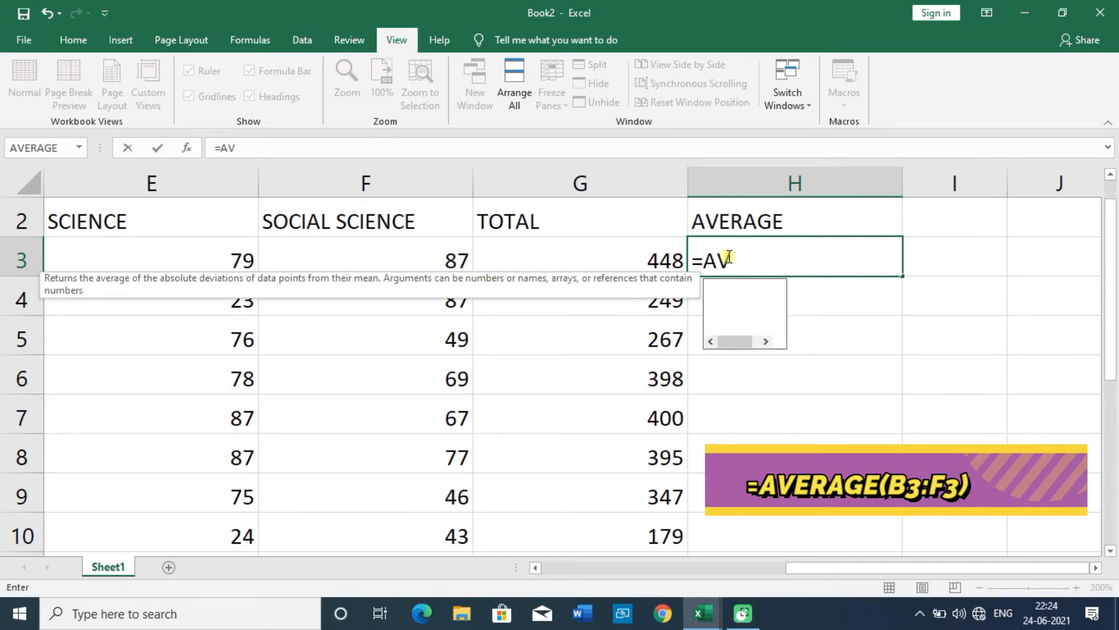
pyautogui.write('ERAGE')
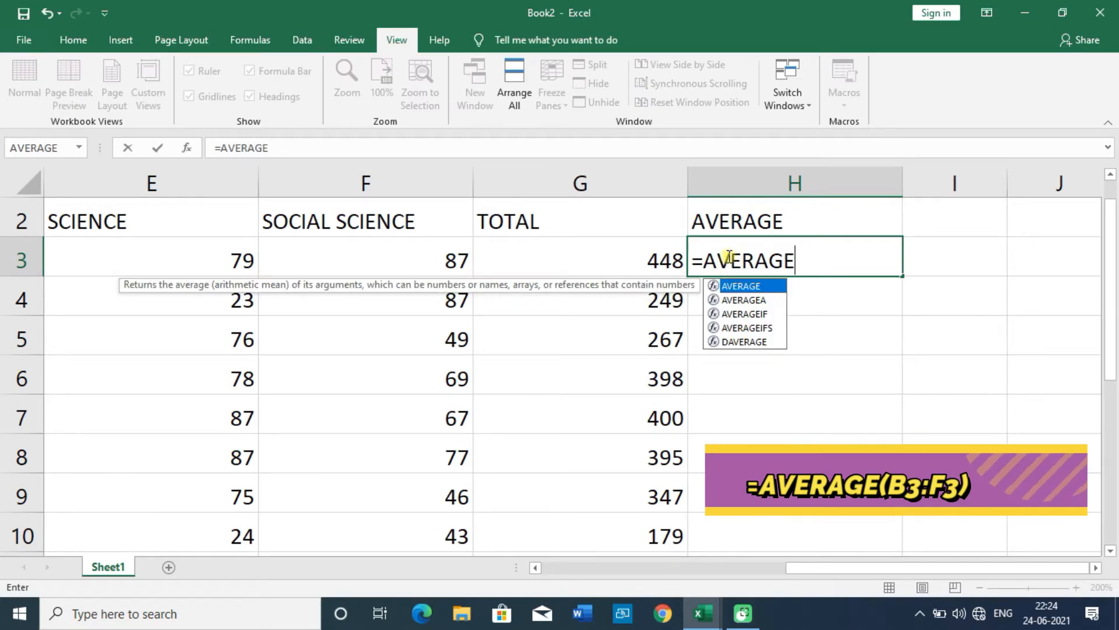
pyautogui.write('(B3')
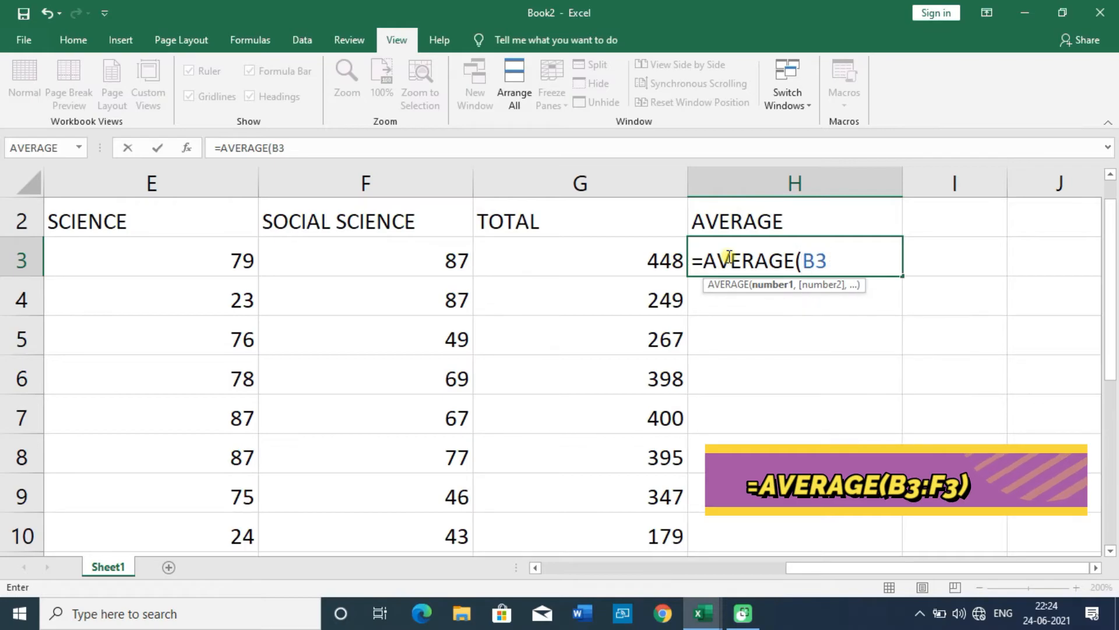
pyautogui.moveTo(800, 569); pyautogui.dragTo(538, 574)
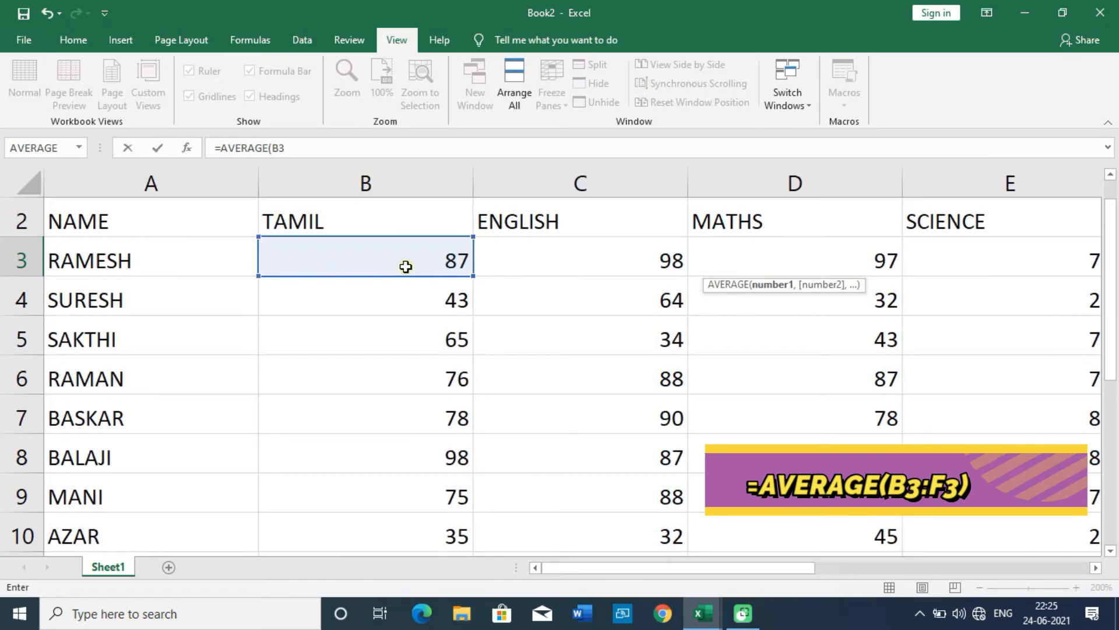
# Step: Review the first student's marks across row 3, from C3 through F3, and the average cell H3
pyautogui.click(555, 262)
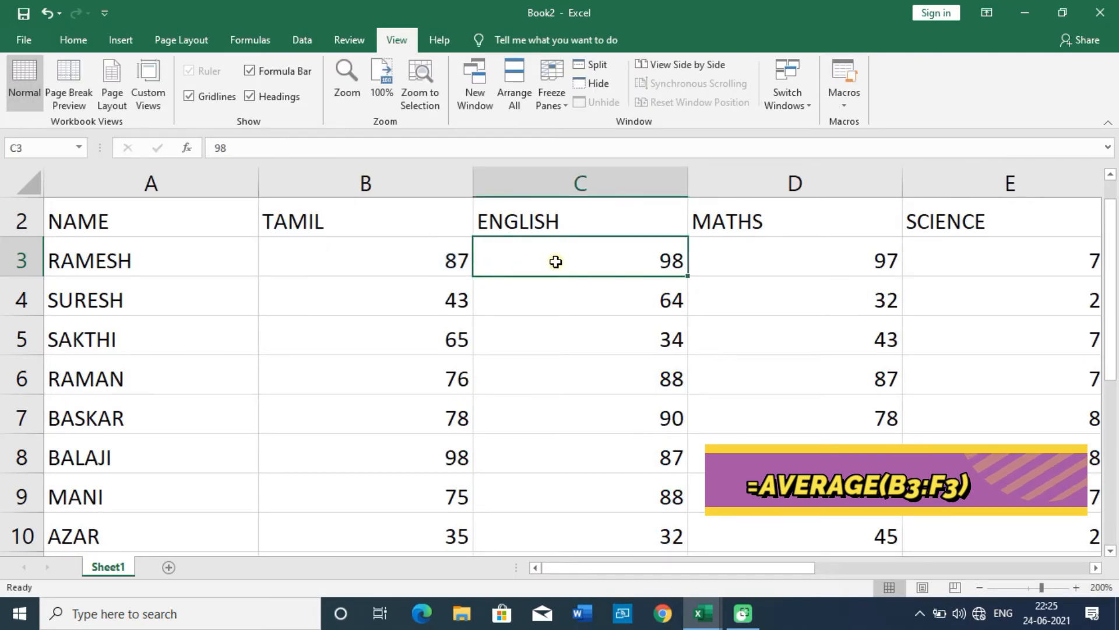
pyautogui.click(731, 261)
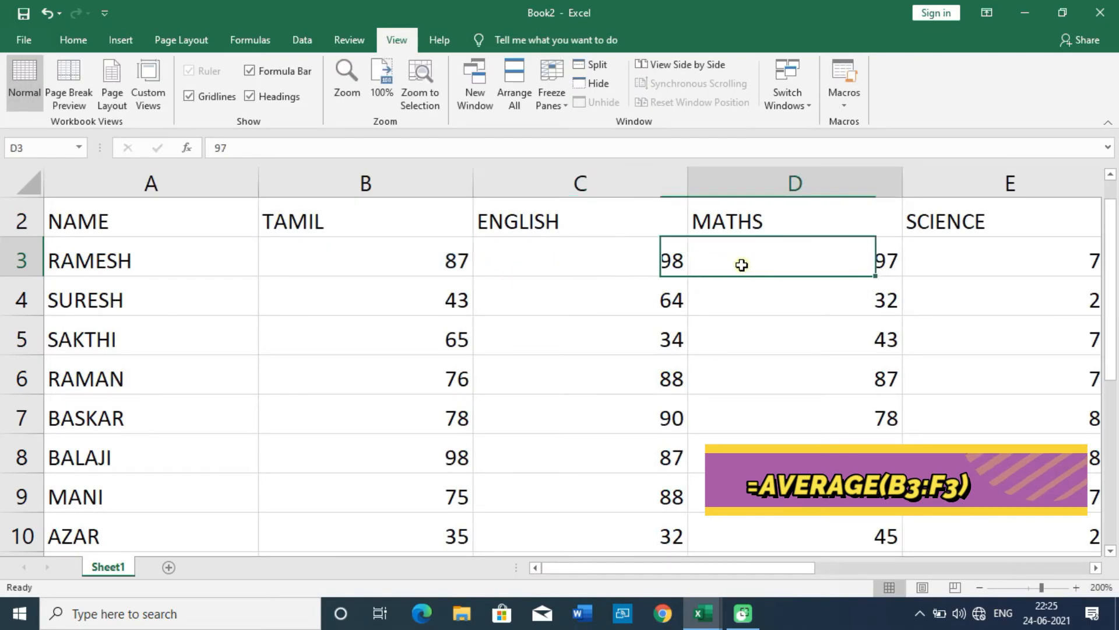
pyautogui.click(954, 270)
pyautogui.moveTo(717, 574); pyautogui.dragTo(781, 575)
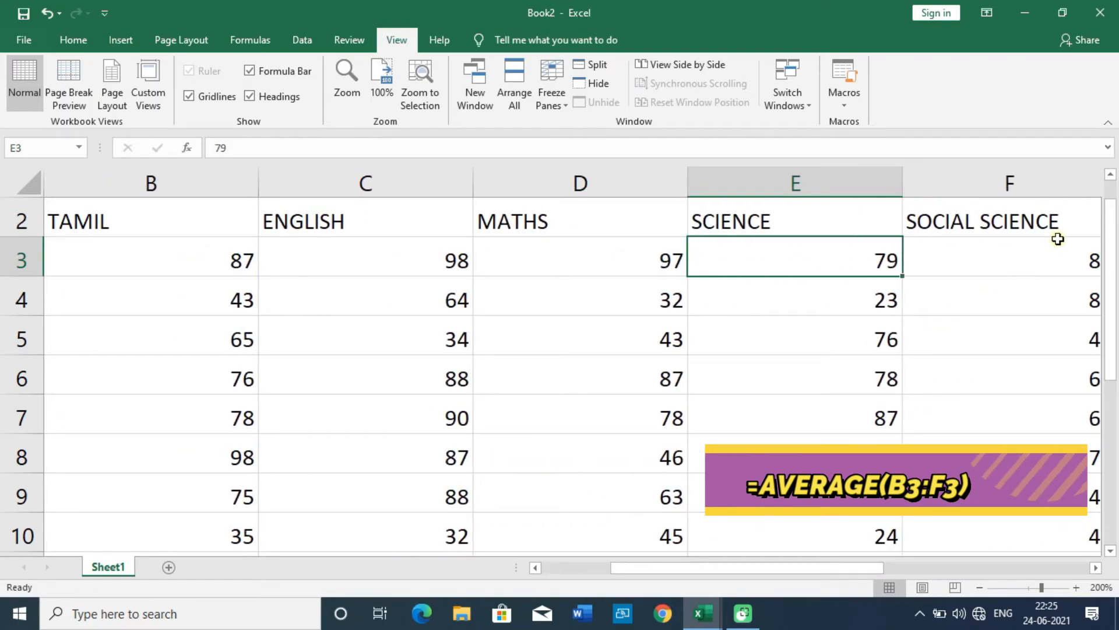
pyautogui.click(1047, 267)
pyautogui.moveTo(682, 569); pyautogui.dragTo(706, 566)
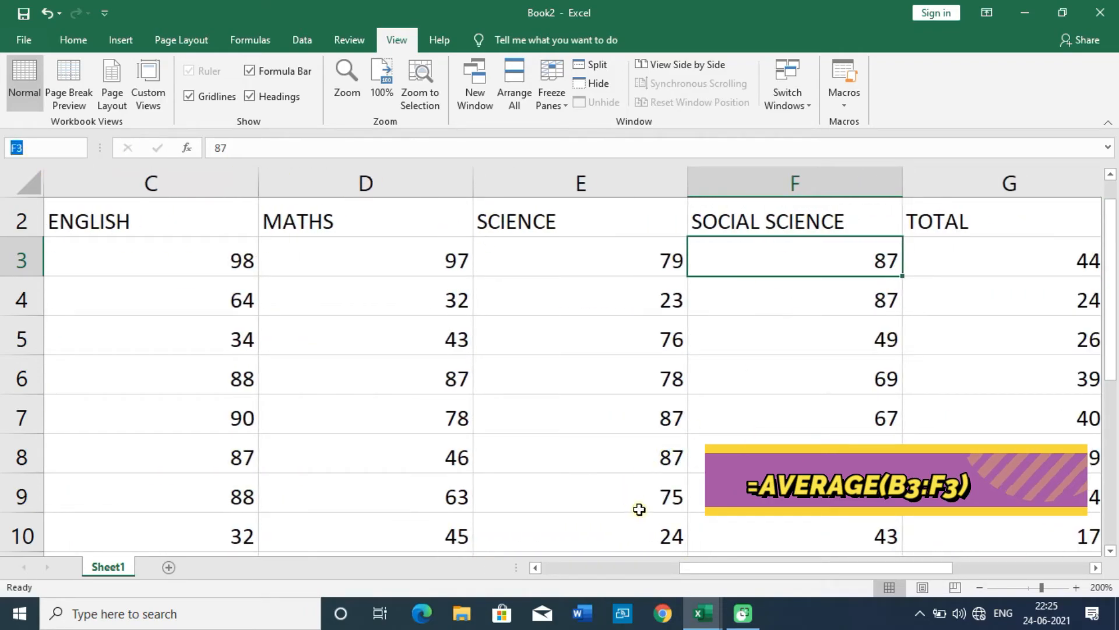
pyautogui.moveTo(751, 574); pyautogui.dragTo(836, 577)
pyautogui.click(1075, 266)
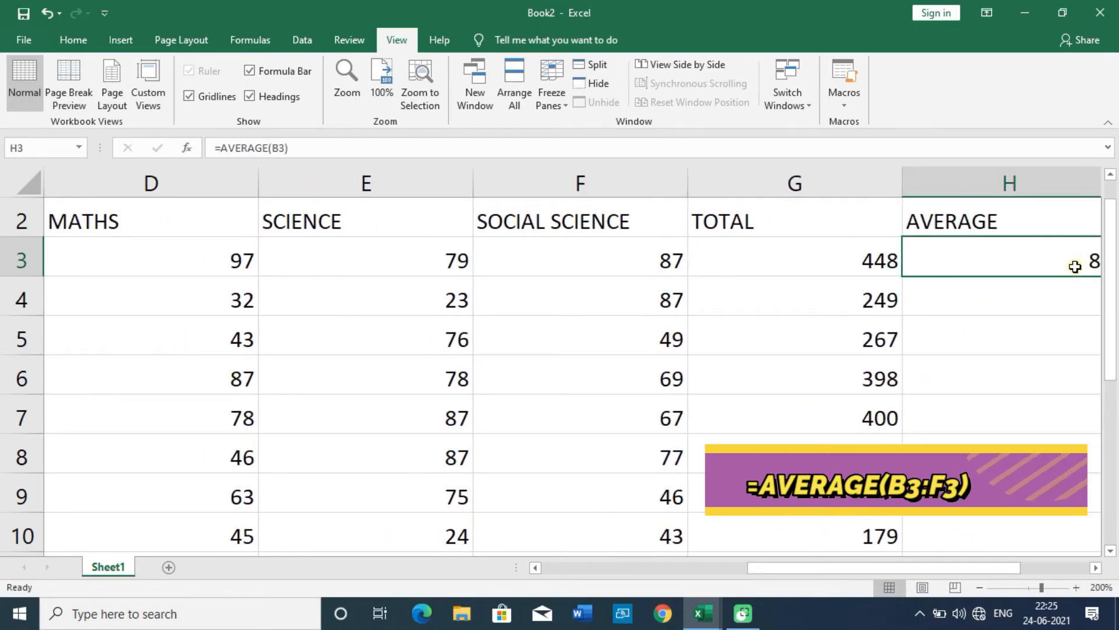
pyautogui.hscroll(2, 1075, 266)
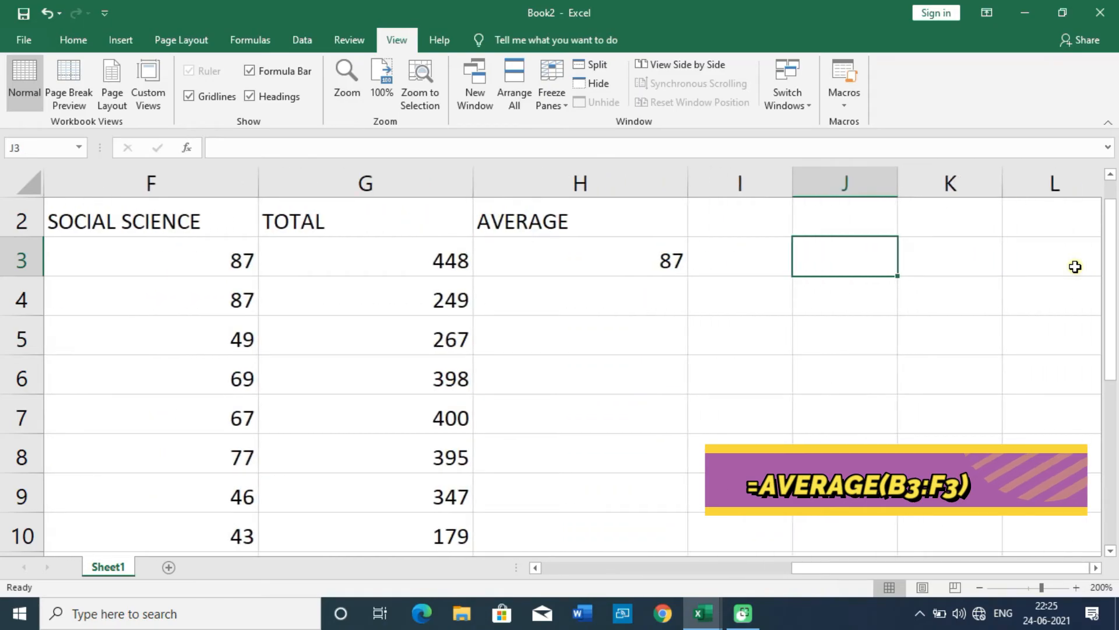
# Step: Replace the formula in H3 with =AVERAGE(B3:F3) to average the first student's five subject marks
pyautogui.press('BackSpace')
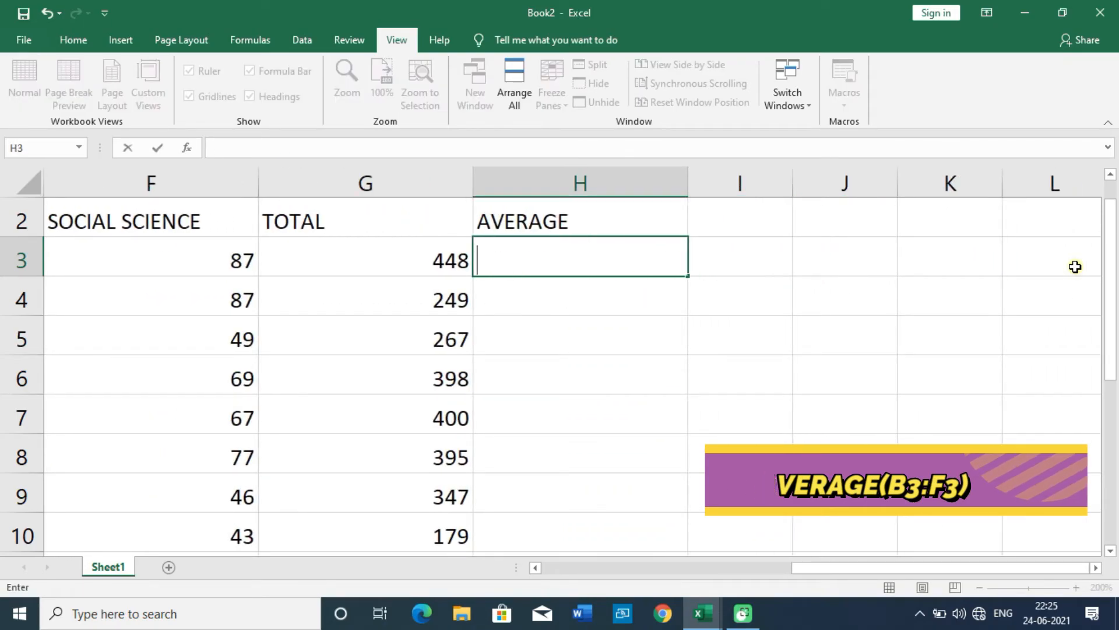
pyautogui.write('=')
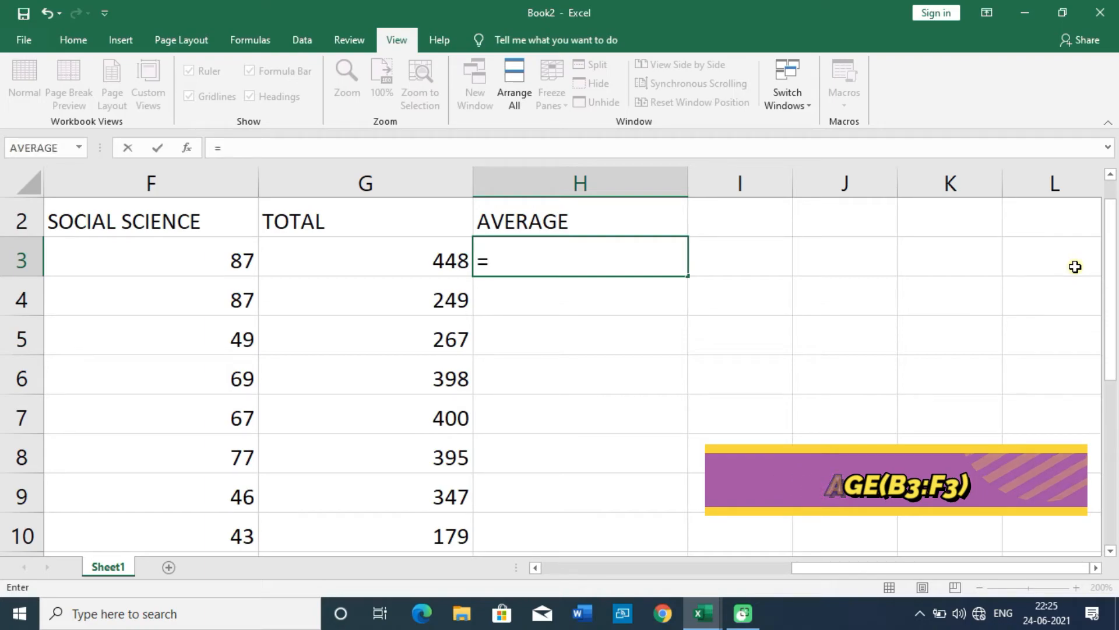
pyautogui.write('AVERAGE')
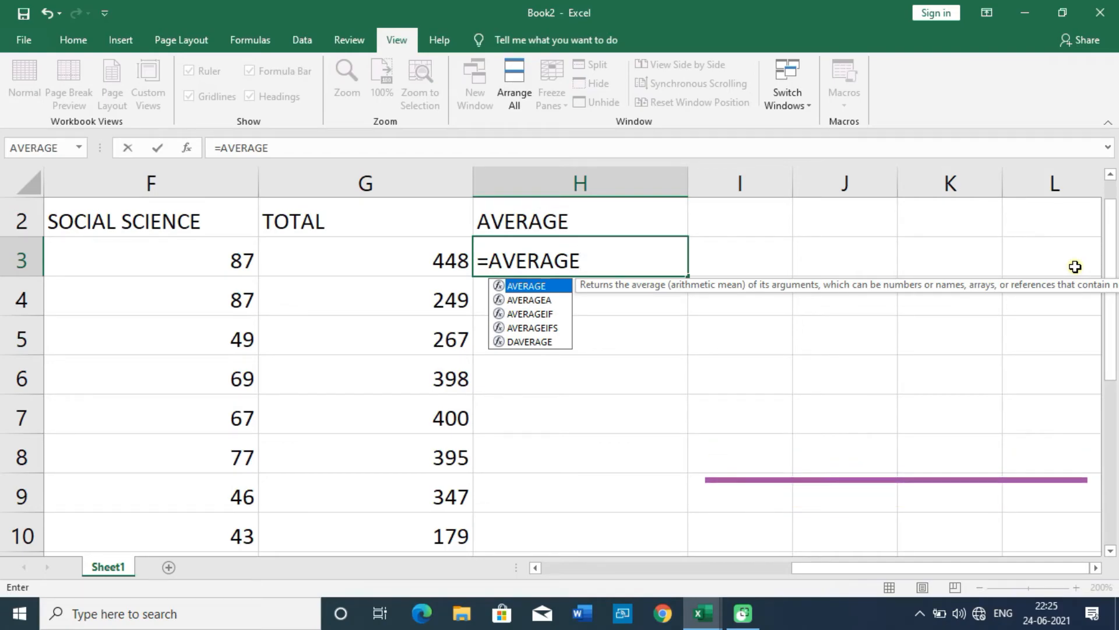
pyautogui.write('(')
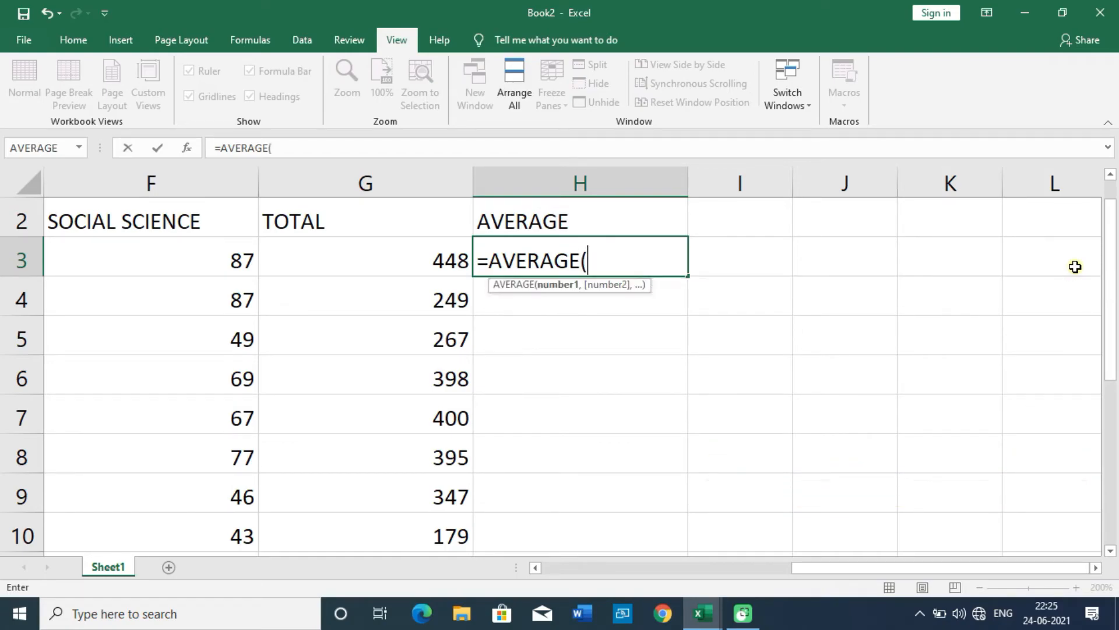
pyautogui.write('B3')
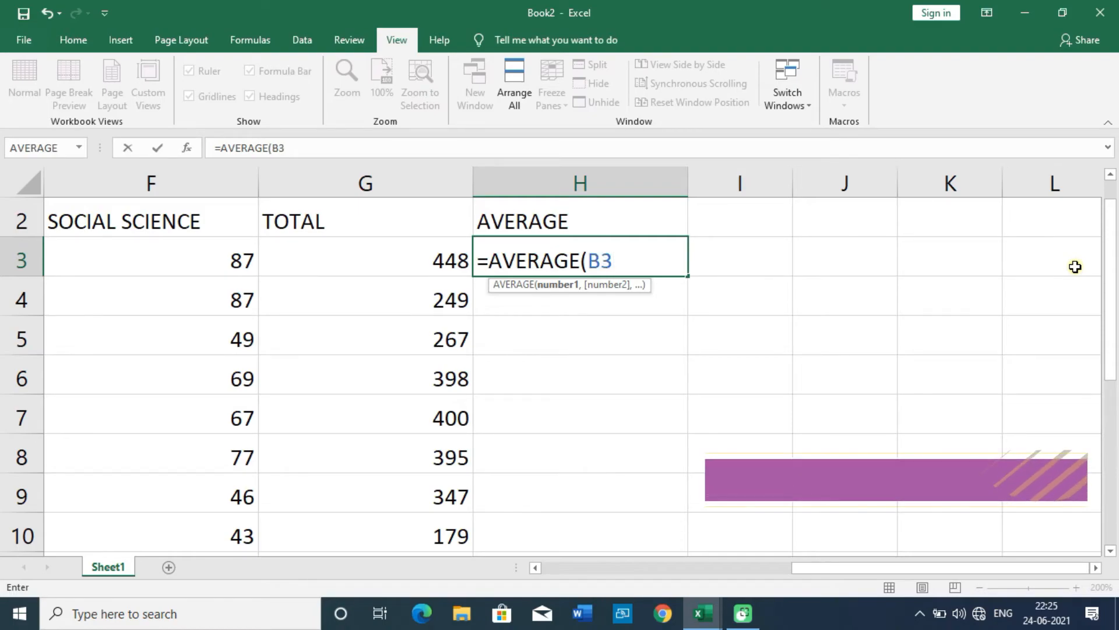
pyautogui.write(':')
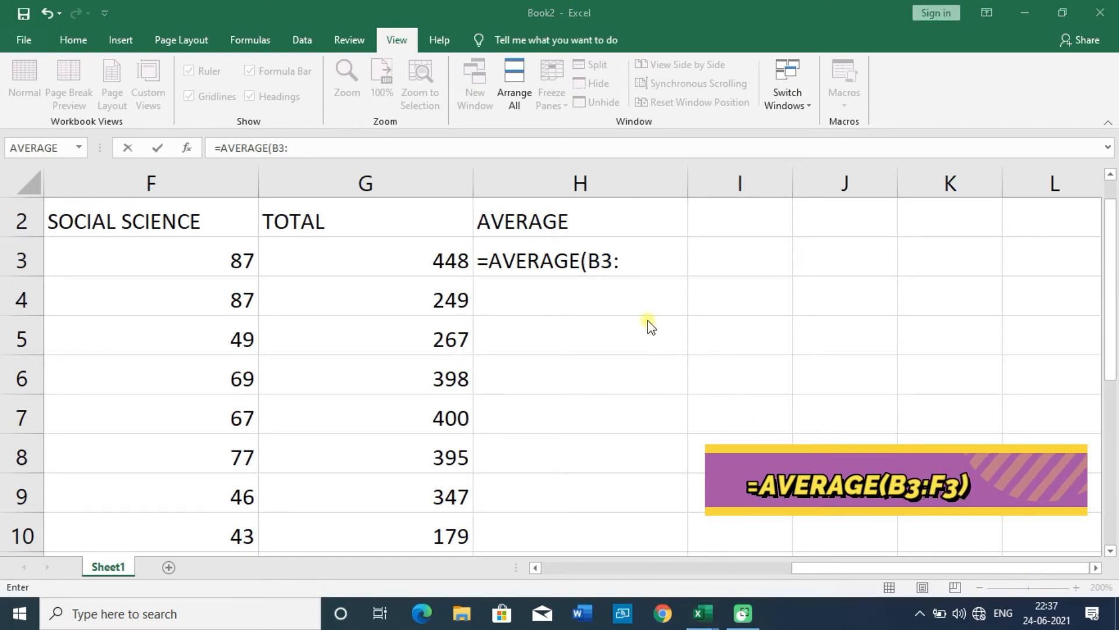
pyautogui.write('F3)')
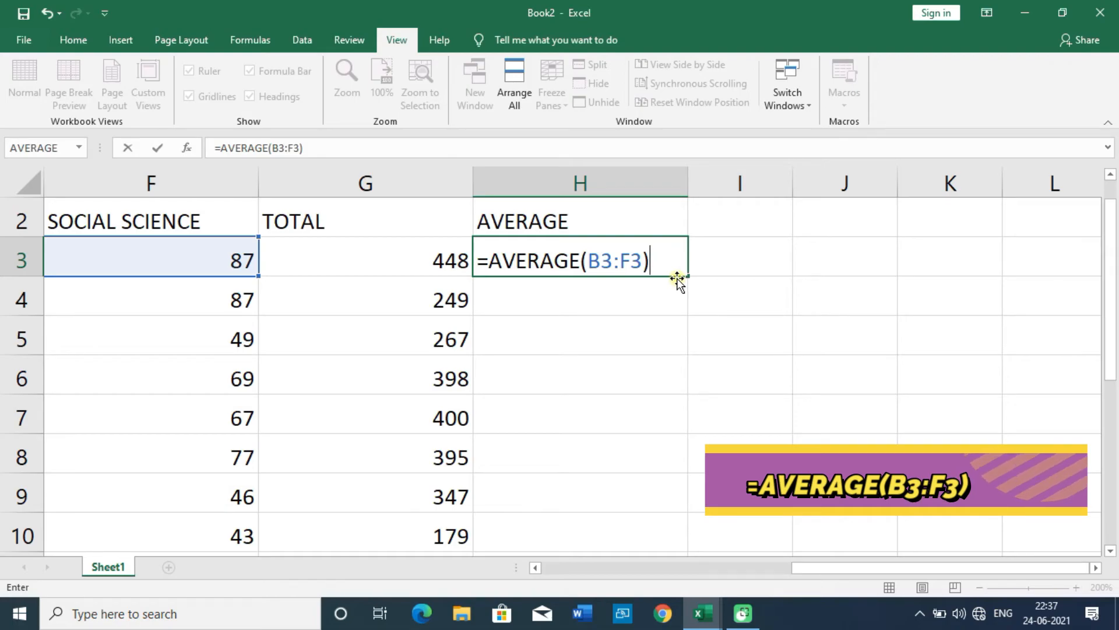
pyautogui.press('Return')
# Step: Fill the AVERAGE formula from H3 down through H15 for all remaining students
pyautogui.click(672, 260)
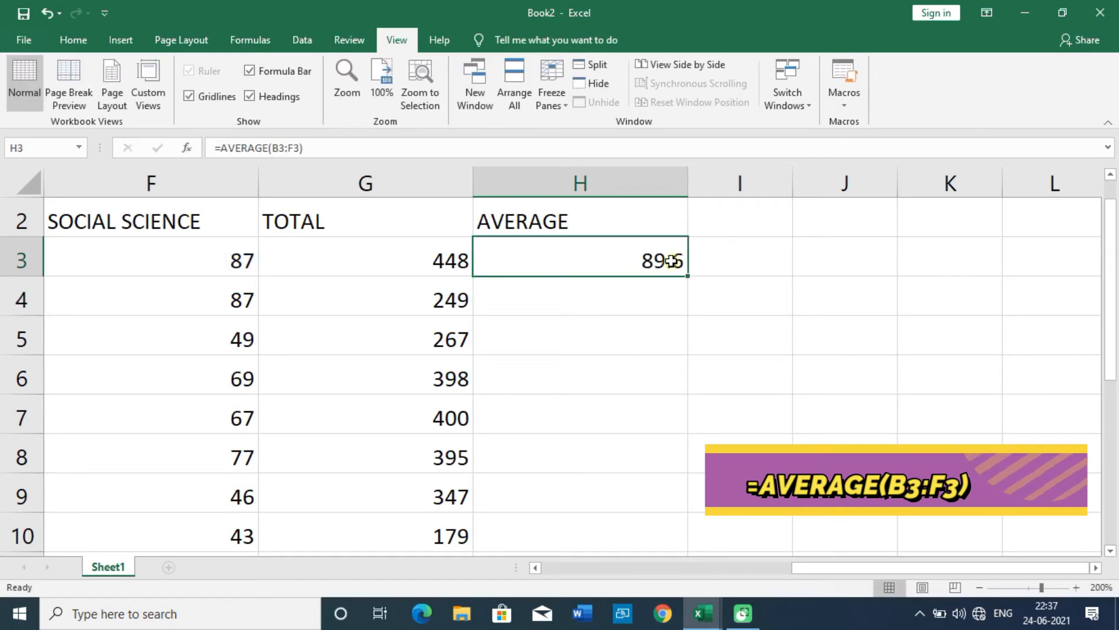
pyautogui.moveTo(687, 274); pyautogui.dragTo(651, 541)
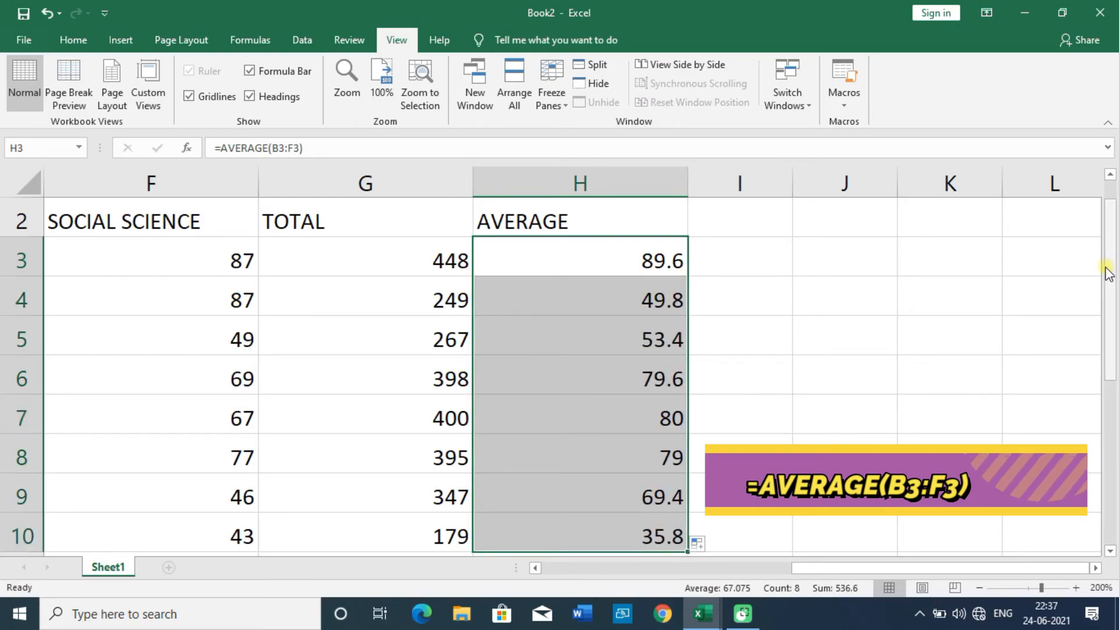
pyautogui.moveTo(1115, 268); pyautogui.dragTo(1115, 367)
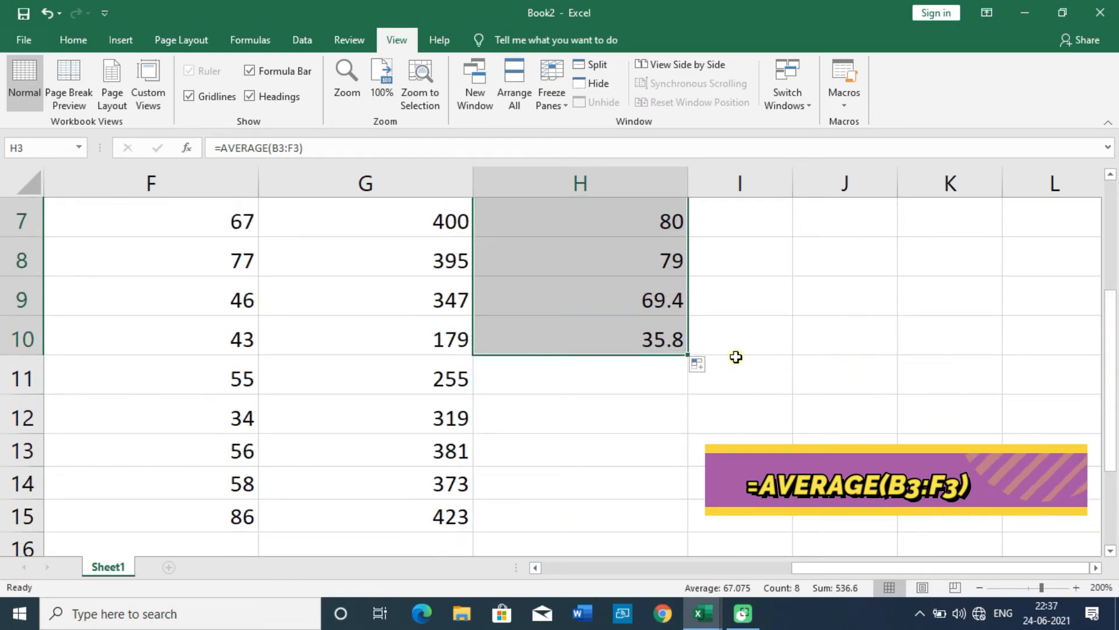
pyautogui.moveTo(687, 355); pyautogui.dragTo(688, 521)
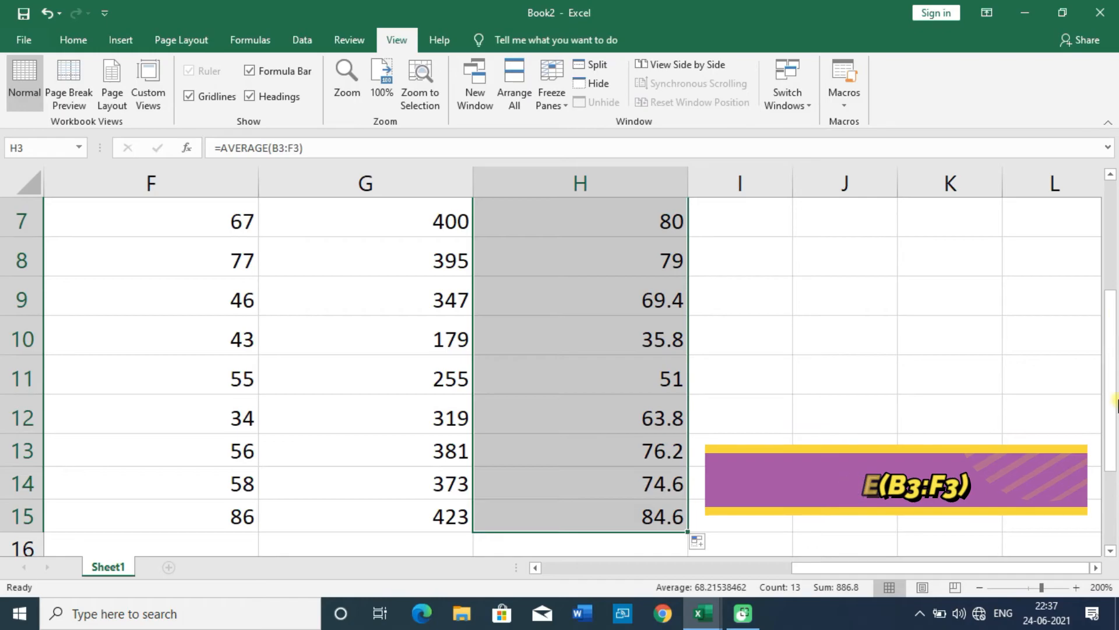
# Step: Enter =COUNT(B3:F3) in I3 to count the first student's subject marks
pyautogui.moveTo(1111, 395); pyautogui.dragTo(1110, 395)
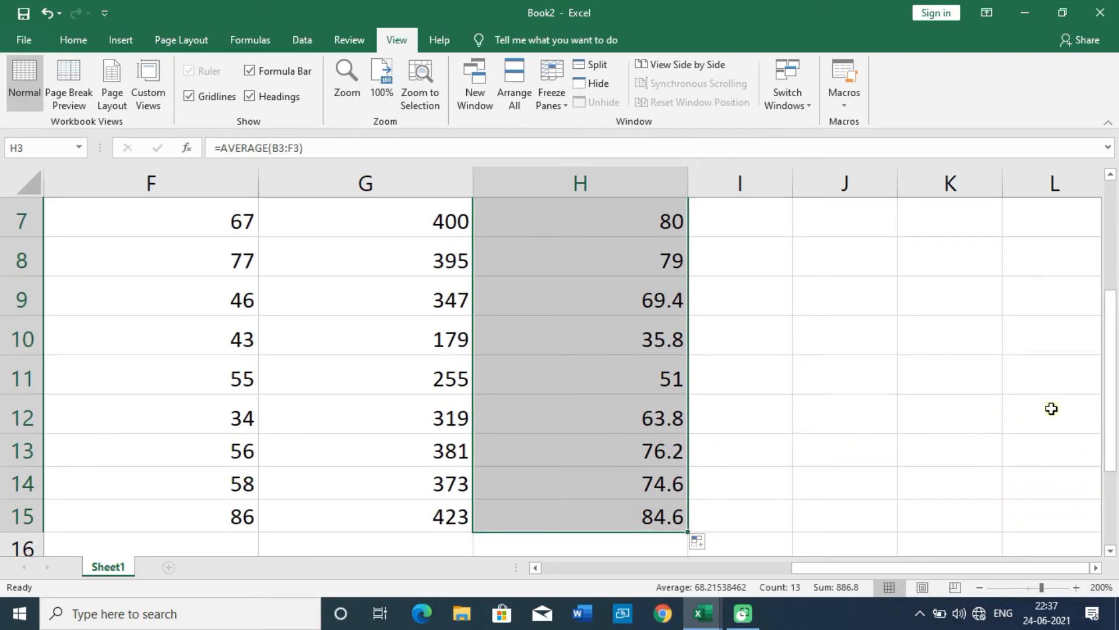
pyautogui.moveTo(1112, 387); pyautogui.dragTo(1108, 280)
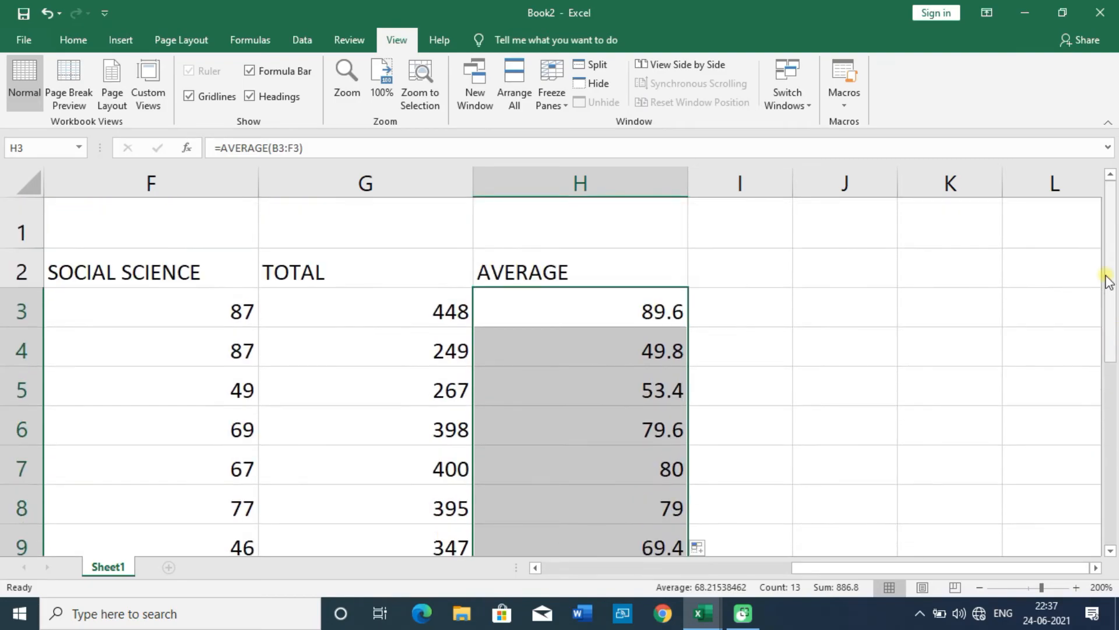
pyautogui.click(727, 310)
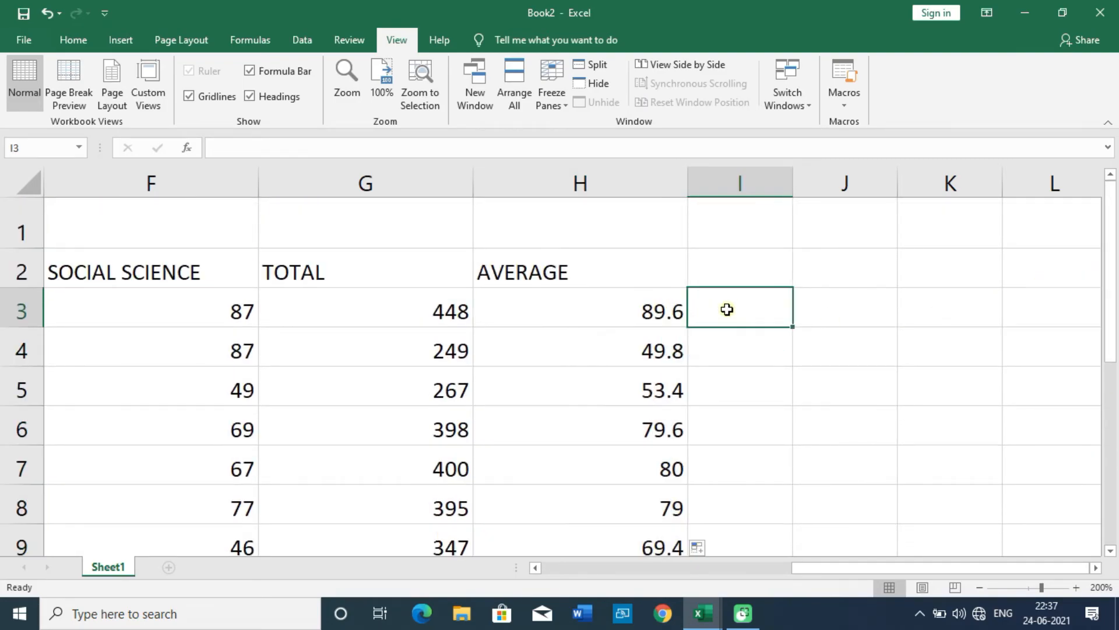
pyautogui.write('=C')
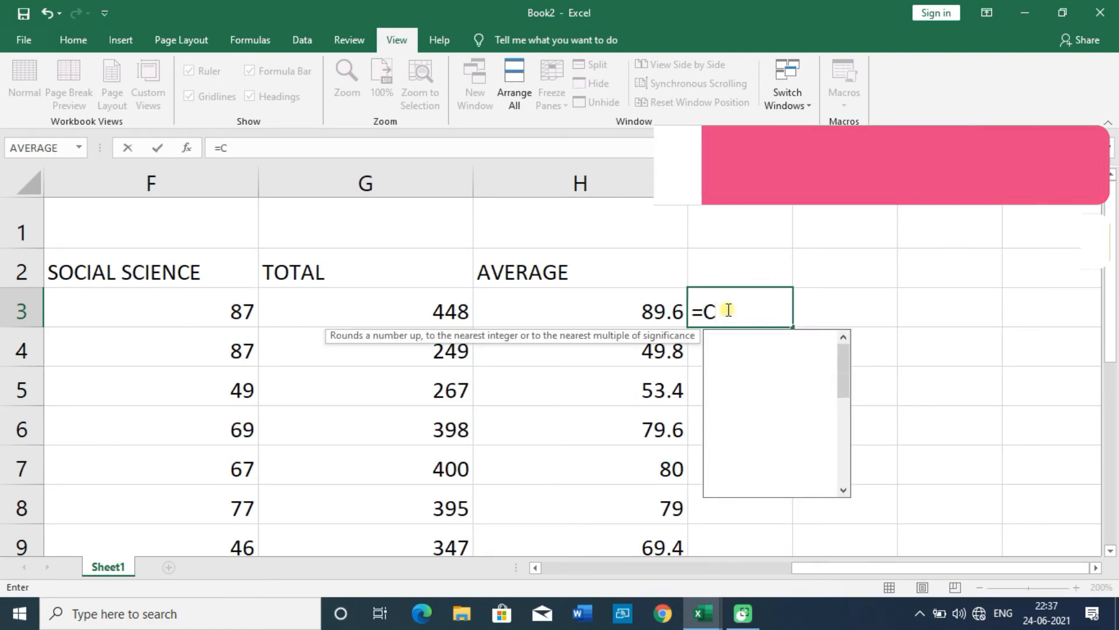
pyautogui.write('OUNT')
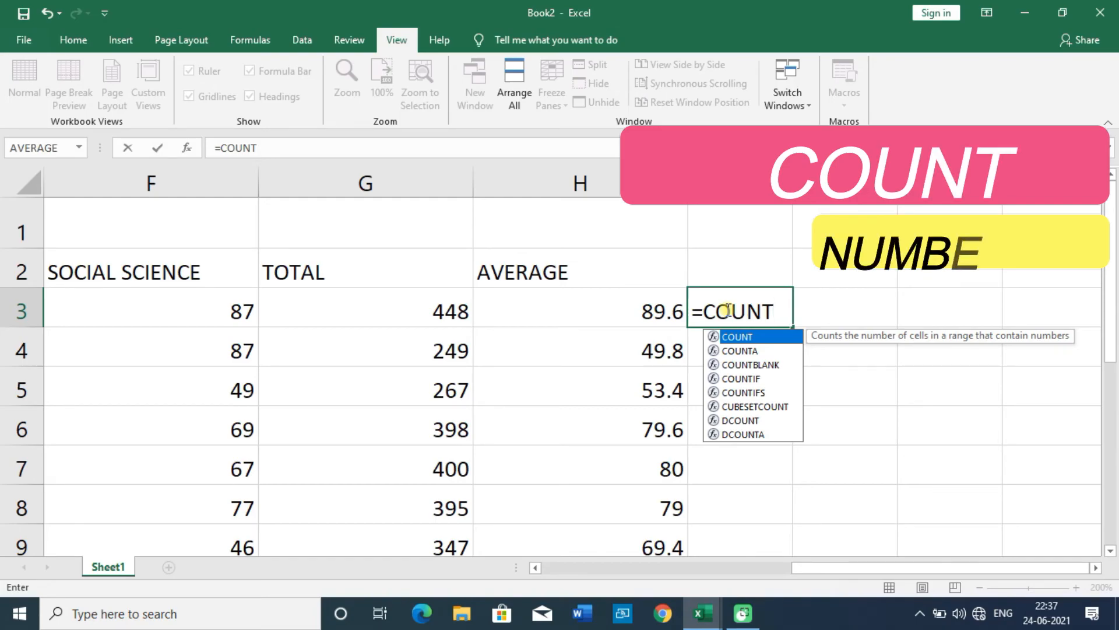
pyautogui.write('(')
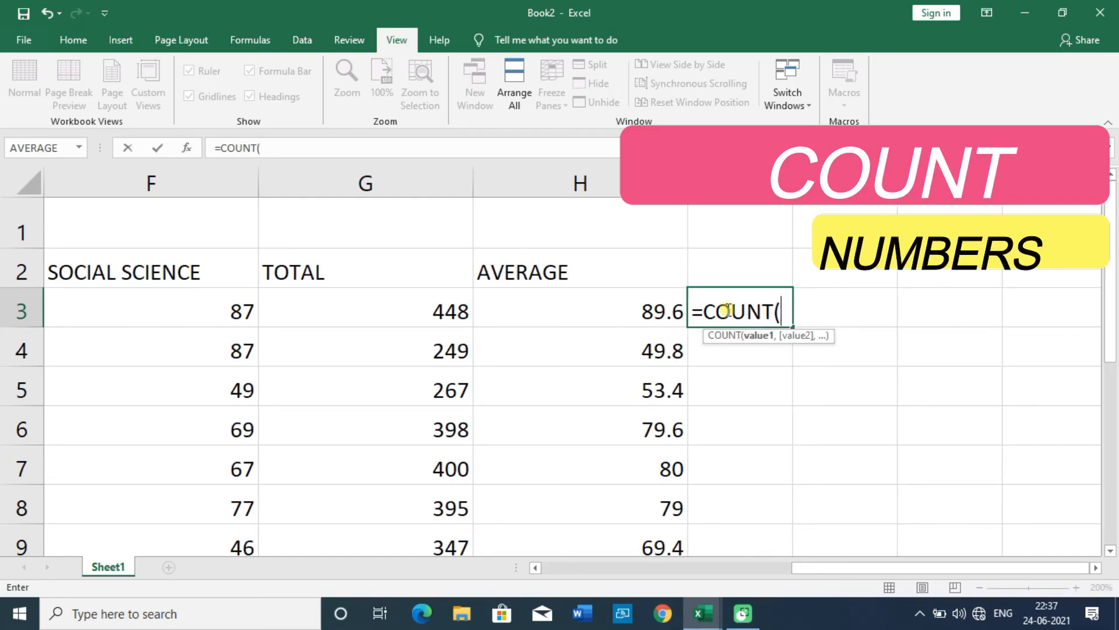
pyautogui.write('B')
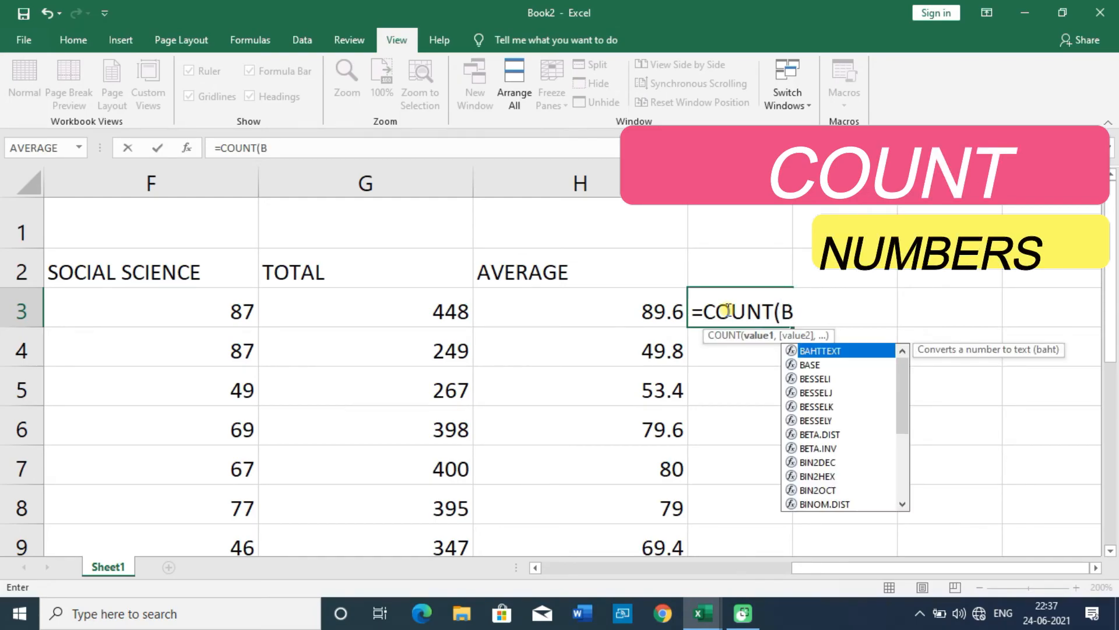
pyautogui.write('3')
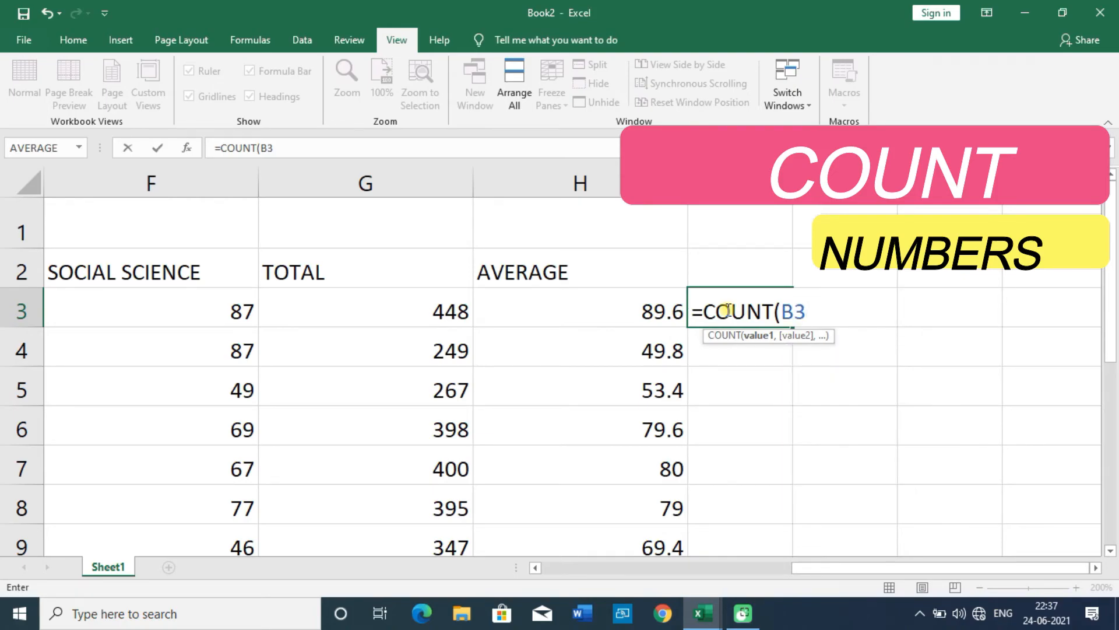
pyautogui.write(':')
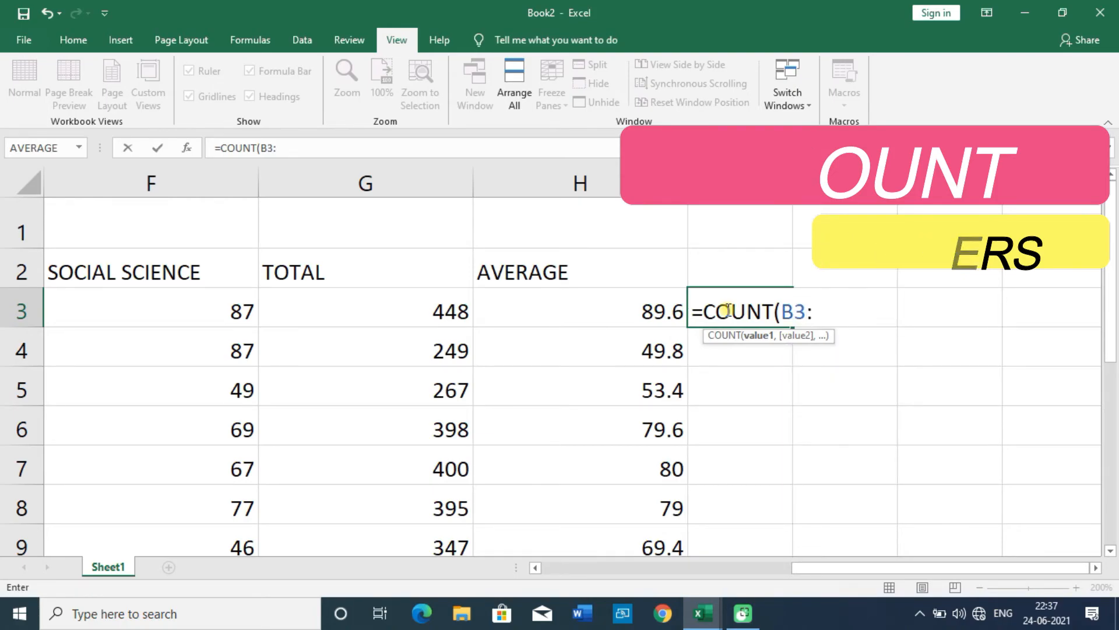
pyautogui.write('F3')
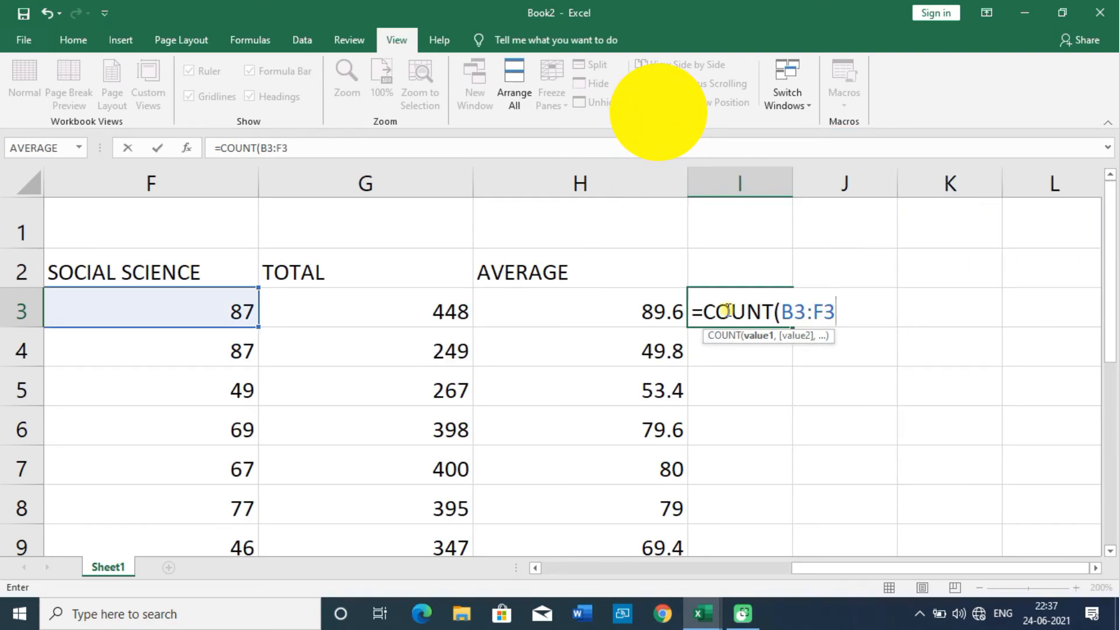
pyautogui.write(')')
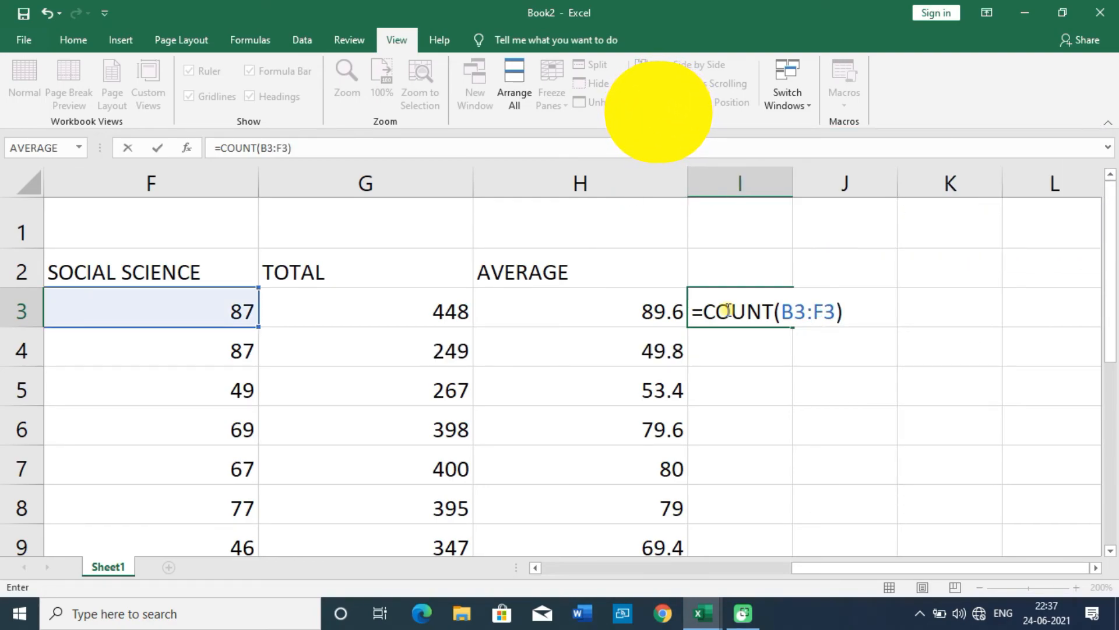
pyautogui.press('Return')
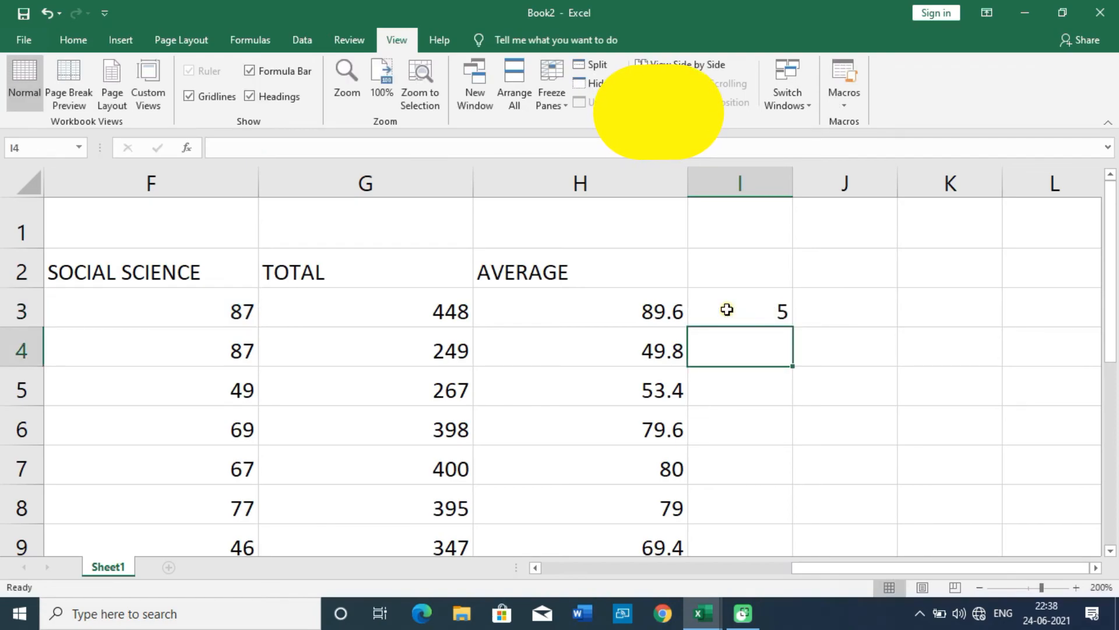
# Step: Fill the COUNT formula from I3 down through I15 for all remaining students
pyautogui.click(762, 312)
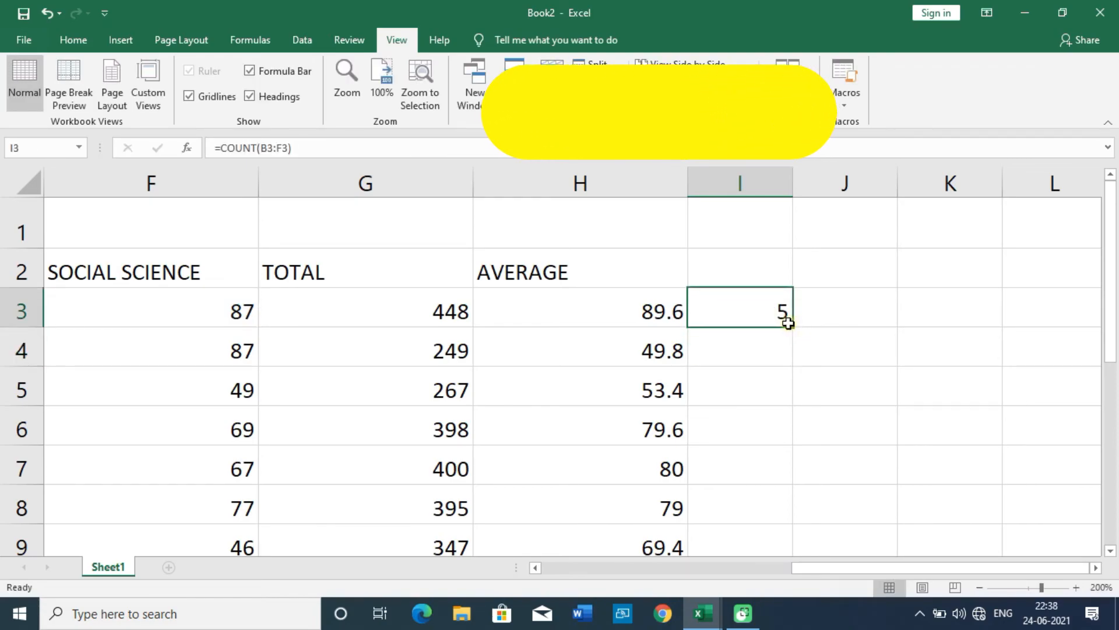
pyautogui.moveTo(792, 327)
pyautogui.mouseDown()
pyautogui.moveTo(789, 426)
pyautogui.moveTo(754, 537)
pyautogui.moveTo(750, 619)
pyautogui.moveTo(752, 368)
pyautogui.mouseUp()
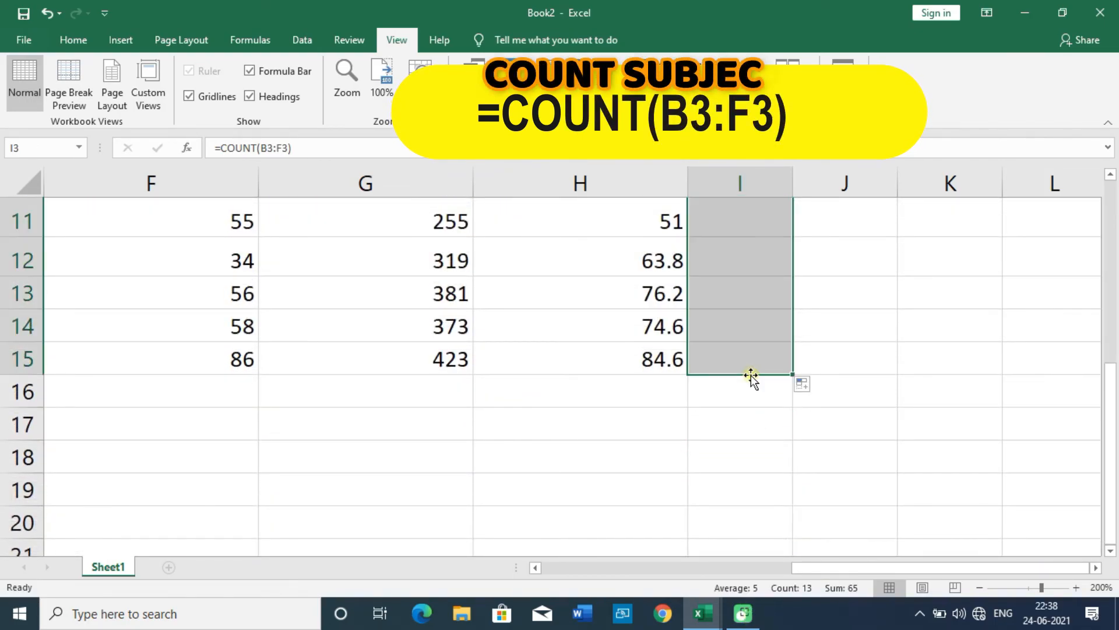
pyautogui.click(857, 366)
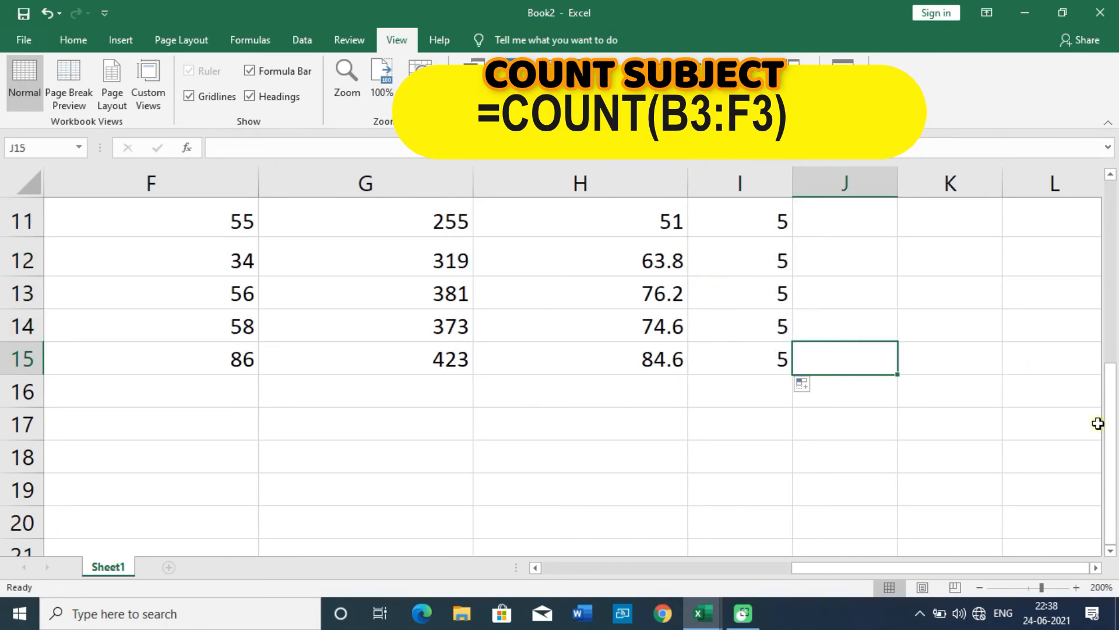
pyautogui.moveTo(1111, 423); pyautogui.dragTo(1092, 275)
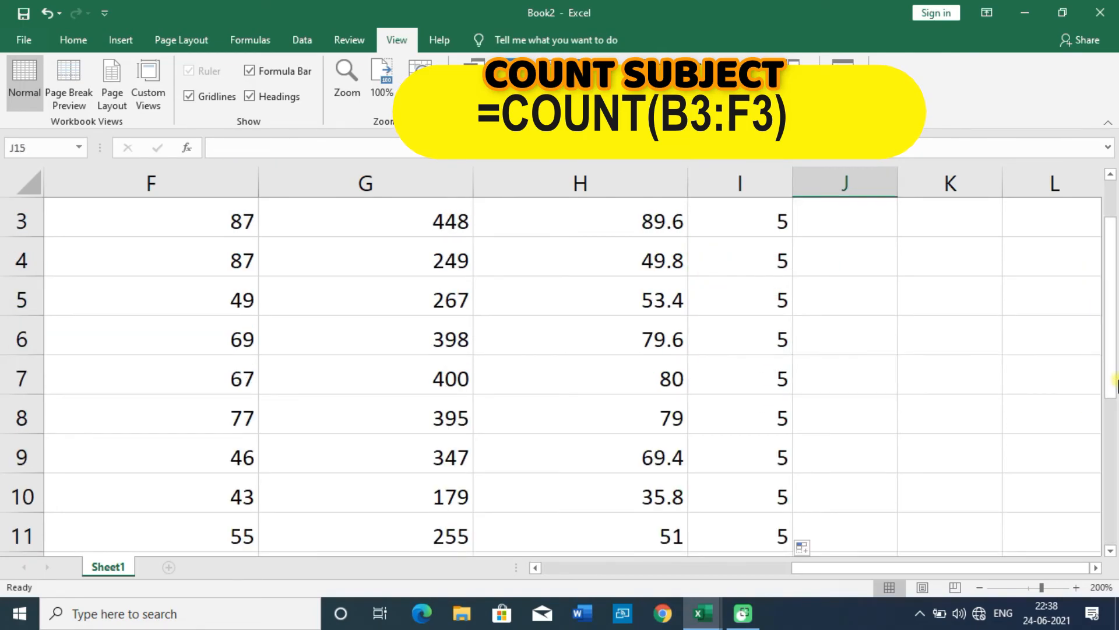
pyautogui.moveTo(1112, 320); pyautogui.dragTo(1114, 239)
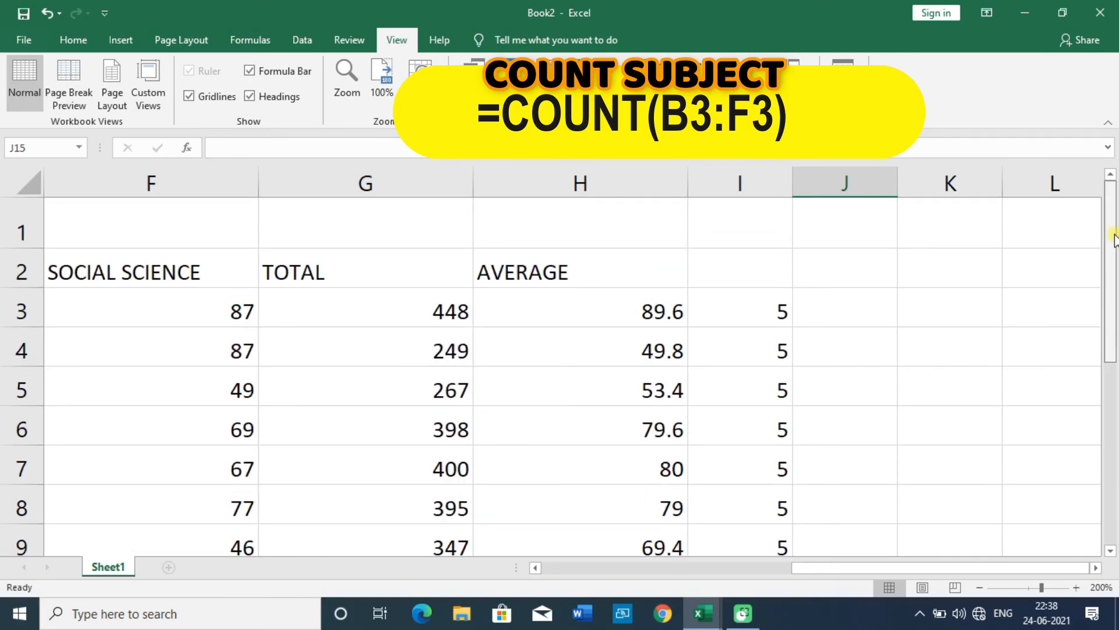
# Step: Clear the social science marks in F7 and F10 to test the COUNT formulas
pyautogui.moveTo(1114, 277); pyautogui.dragTo(1114, 300)
pyautogui.moveTo(1117, 321); pyautogui.dragTo(1117, 325)
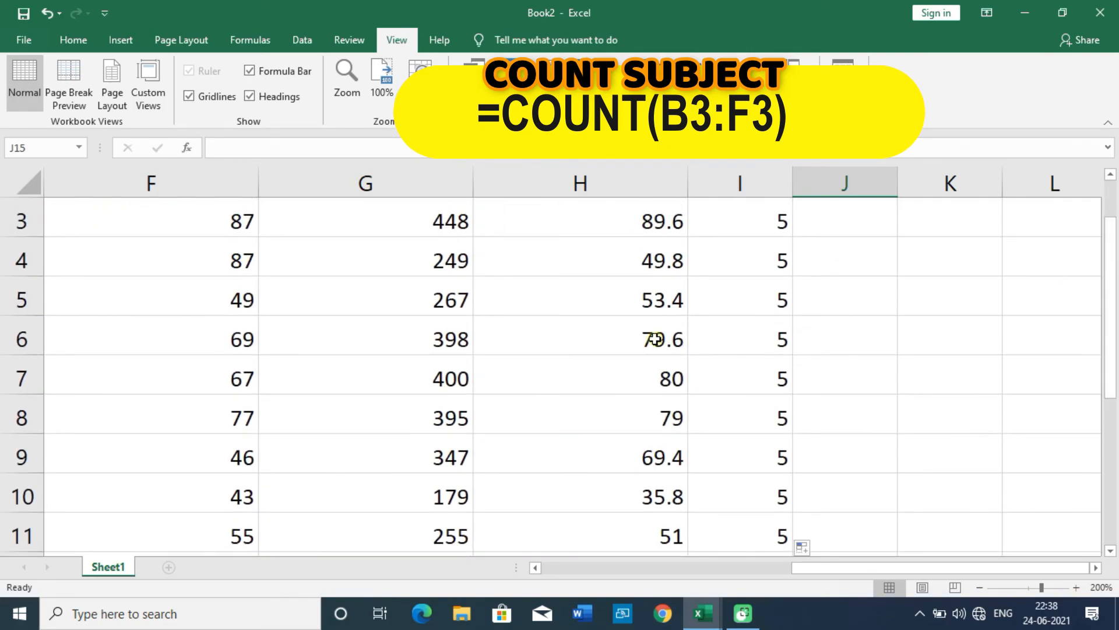
pyautogui.click(255, 374)
pyautogui.press('Delete')
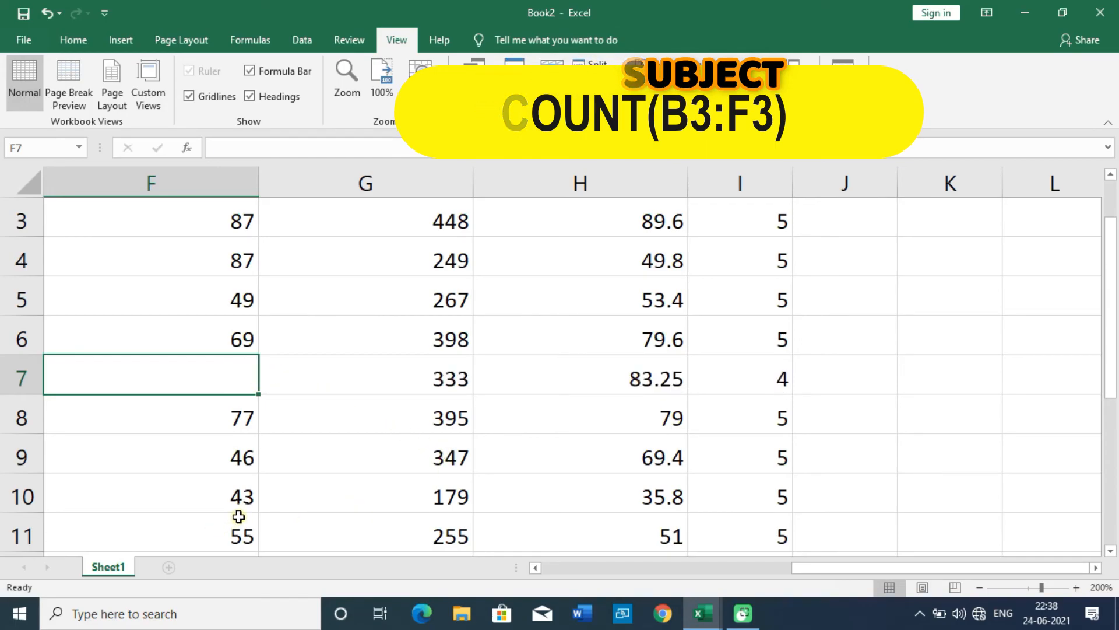
pyautogui.click(242, 494)
pyautogui.press('Delete')
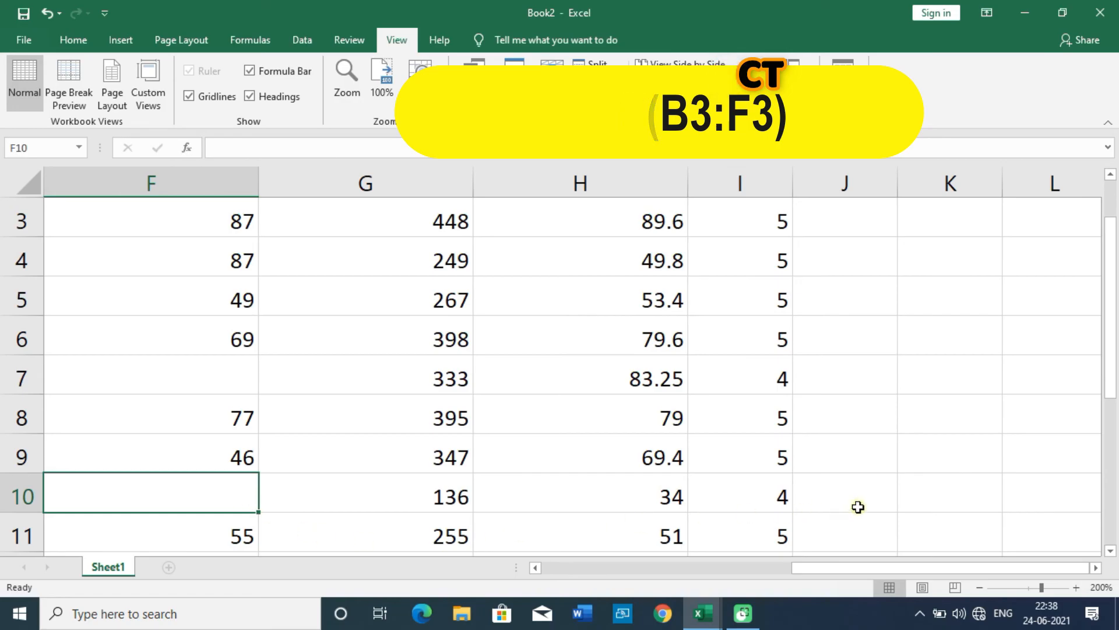
pyautogui.click(888, 340)
# Step: Enter the header COUNT in I2 above the column of COUNT formulas
pyautogui.moveTo(1110, 327); pyautogui.dragTo(1110, 492)
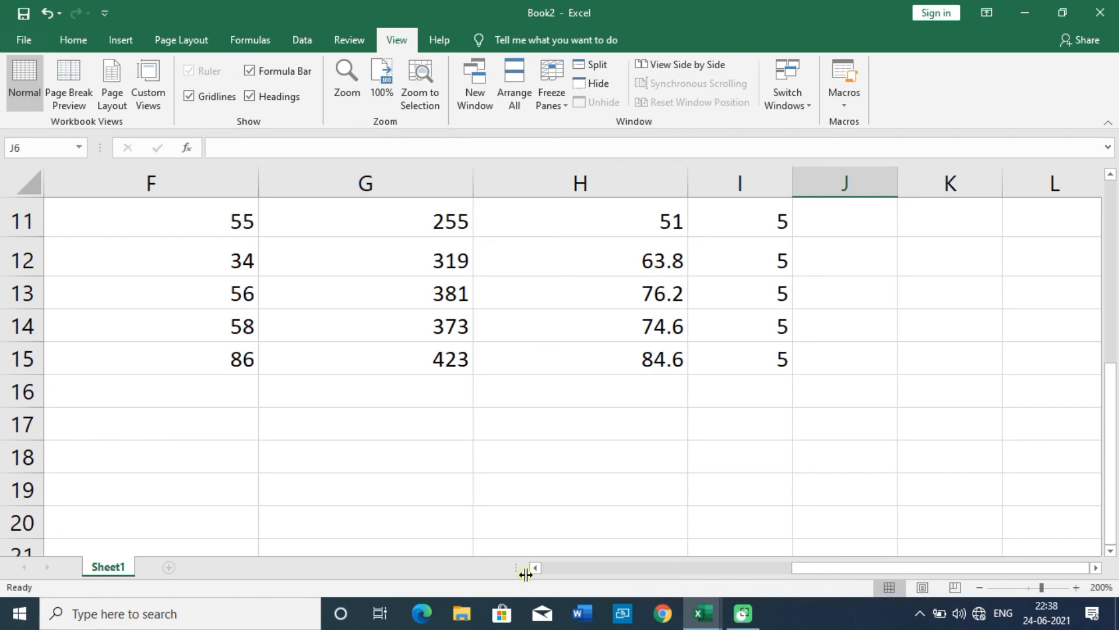
pyautogui.moveTo(799, 568); pyautogui.dragTo(564, 570)
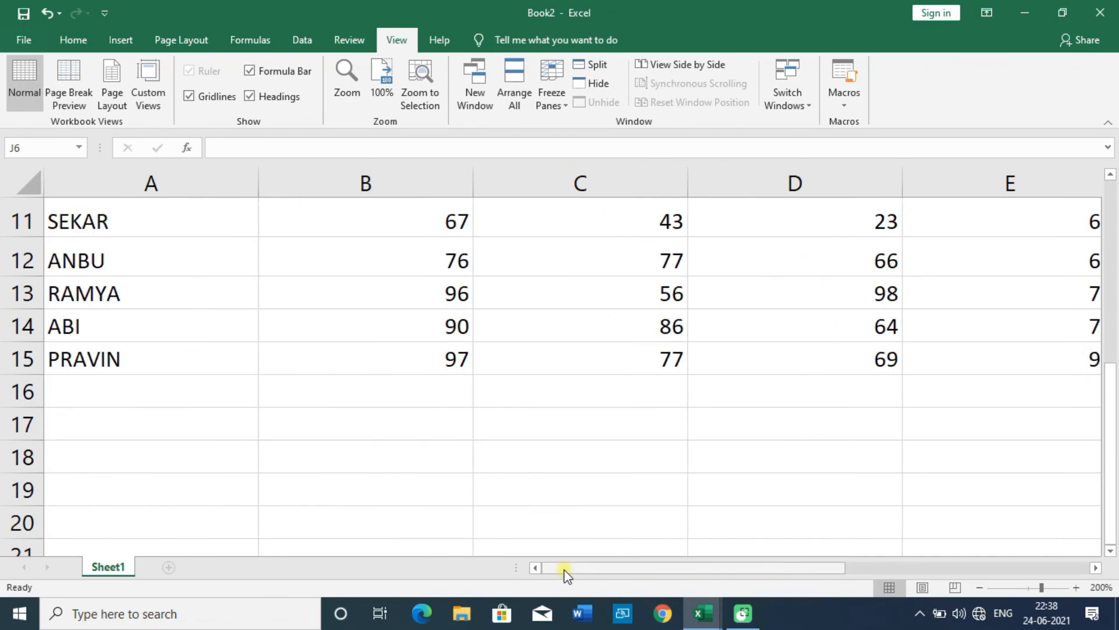
pyautogui.moveTo(1112, 417); pyautogui.dragTo(1111, 229)
pyautogui.click(888, 309)
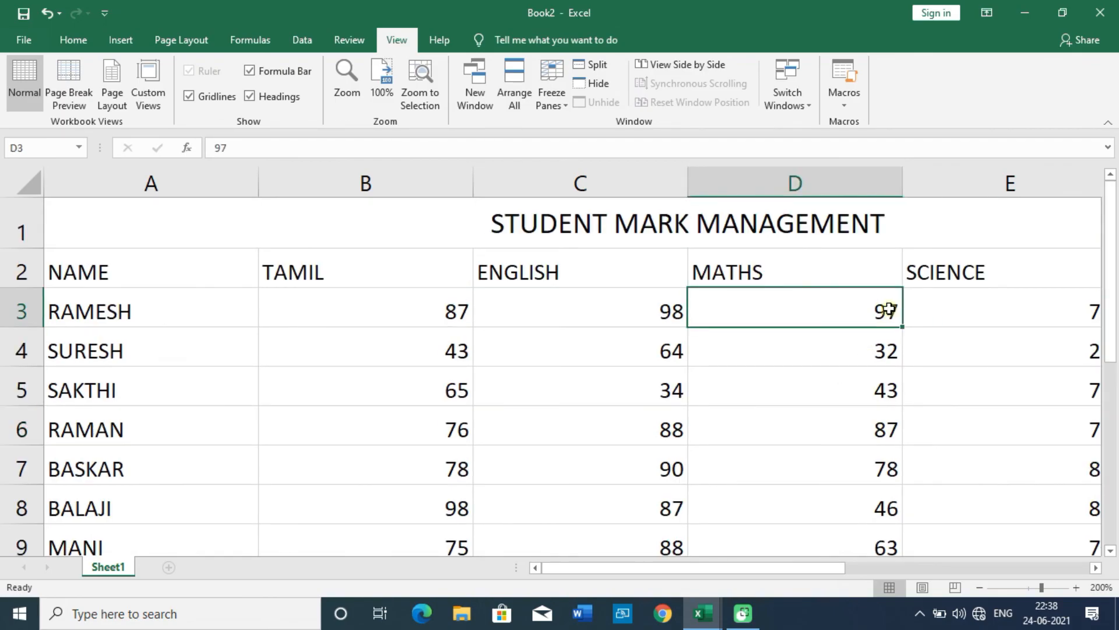
pyautogui.press('Right')
pyautogui.press('Right')
pyautogui.press('Right')
pyautogui.press('Right')
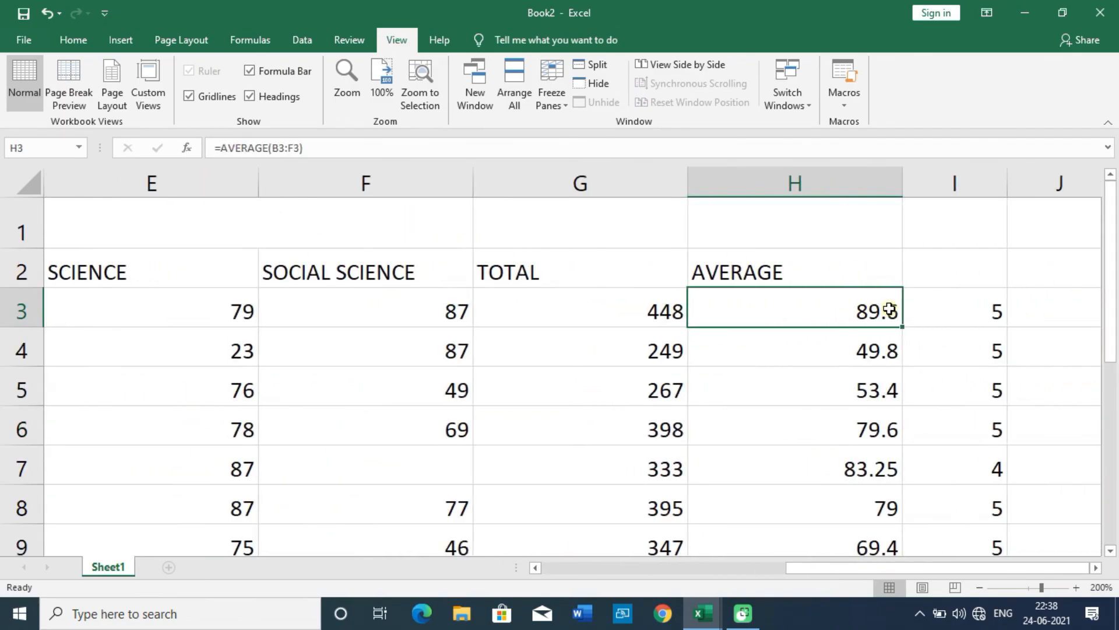
pyautogui.press('Right')
pyautogui.press('Down')
pyautogui.press('Down')
pyautogui.press('Down')
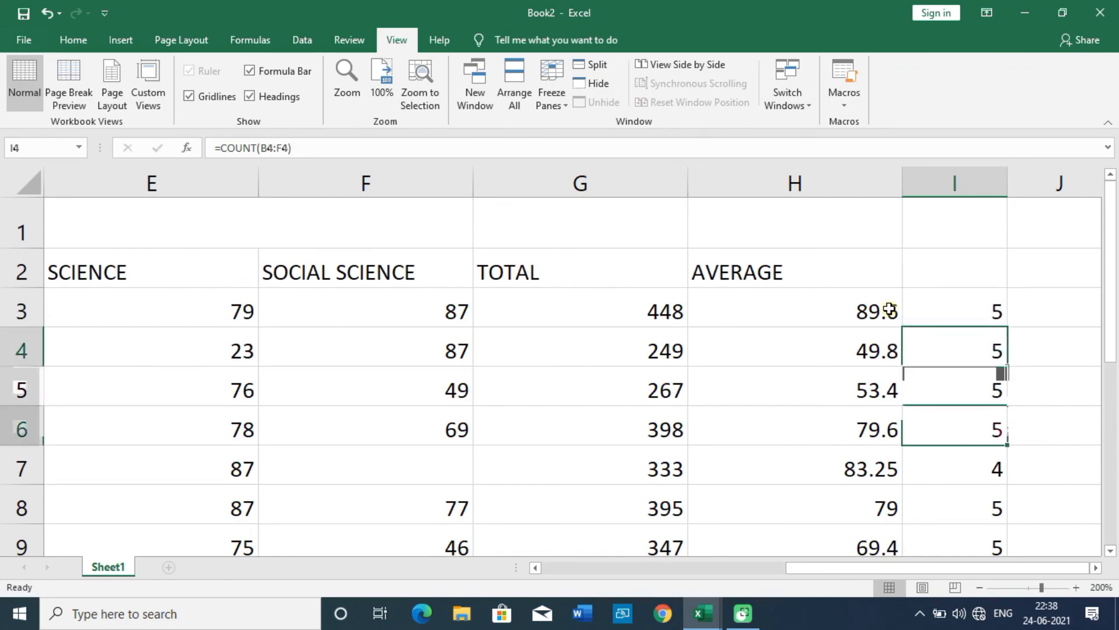
pyautogui.press('Up')
pyautogui.press('Up')
pyautogui.press('Up')
pyautogui.press('Up')
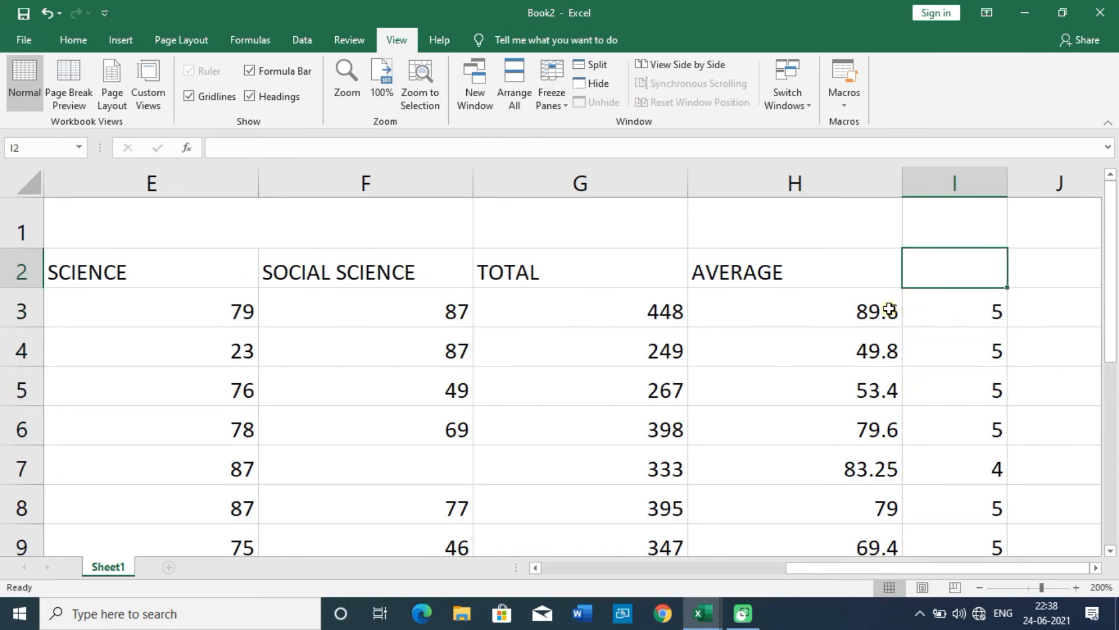
pyautogui.write('COUNT')
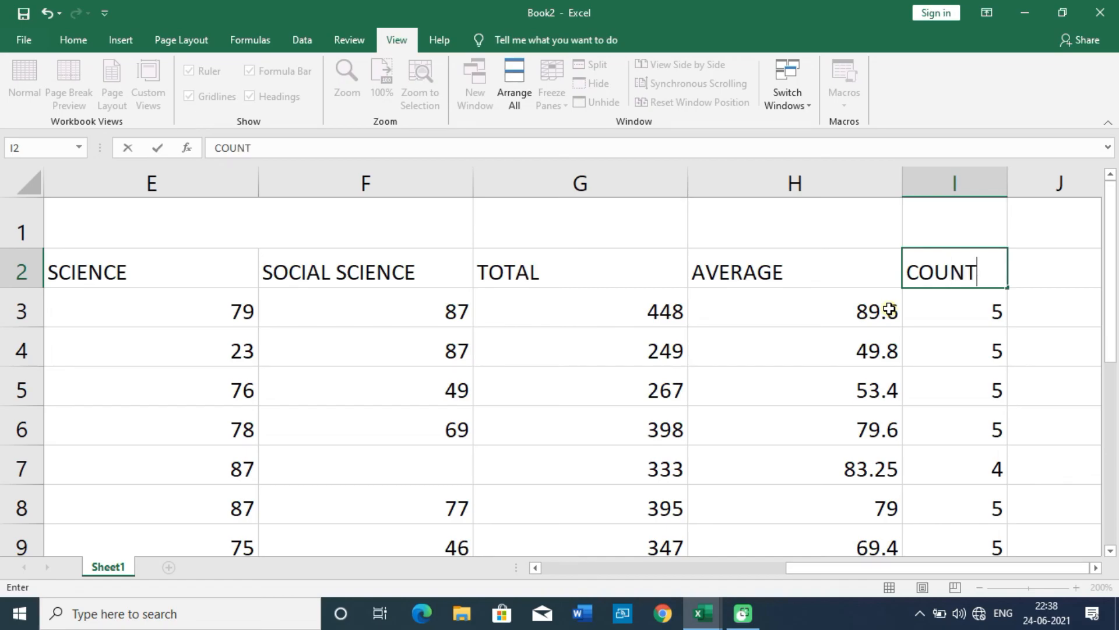
pyautogui.press('Return')
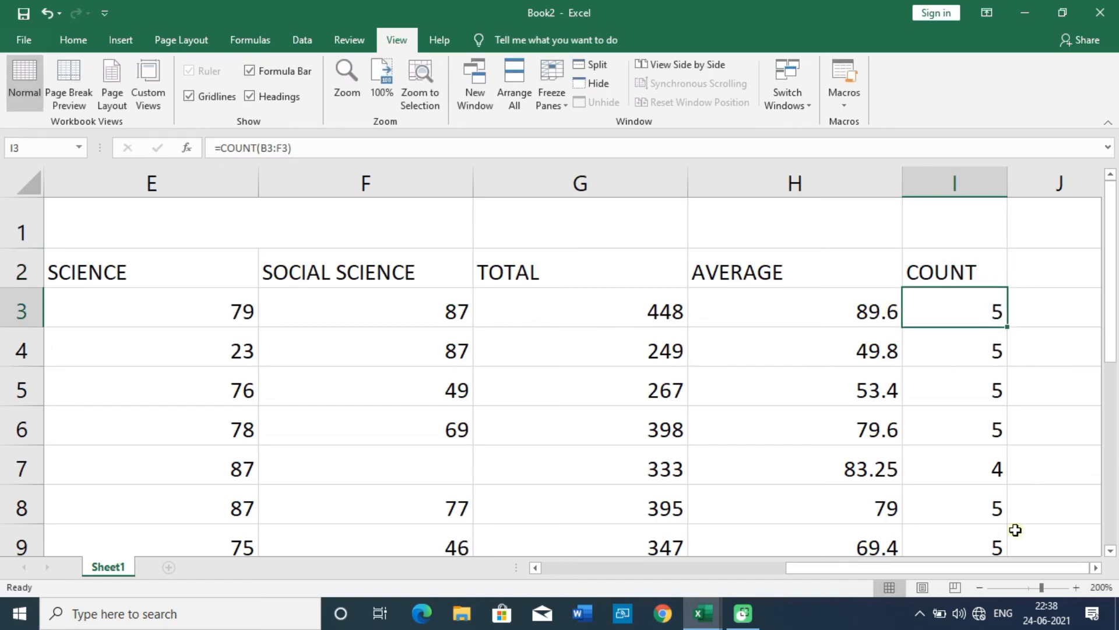